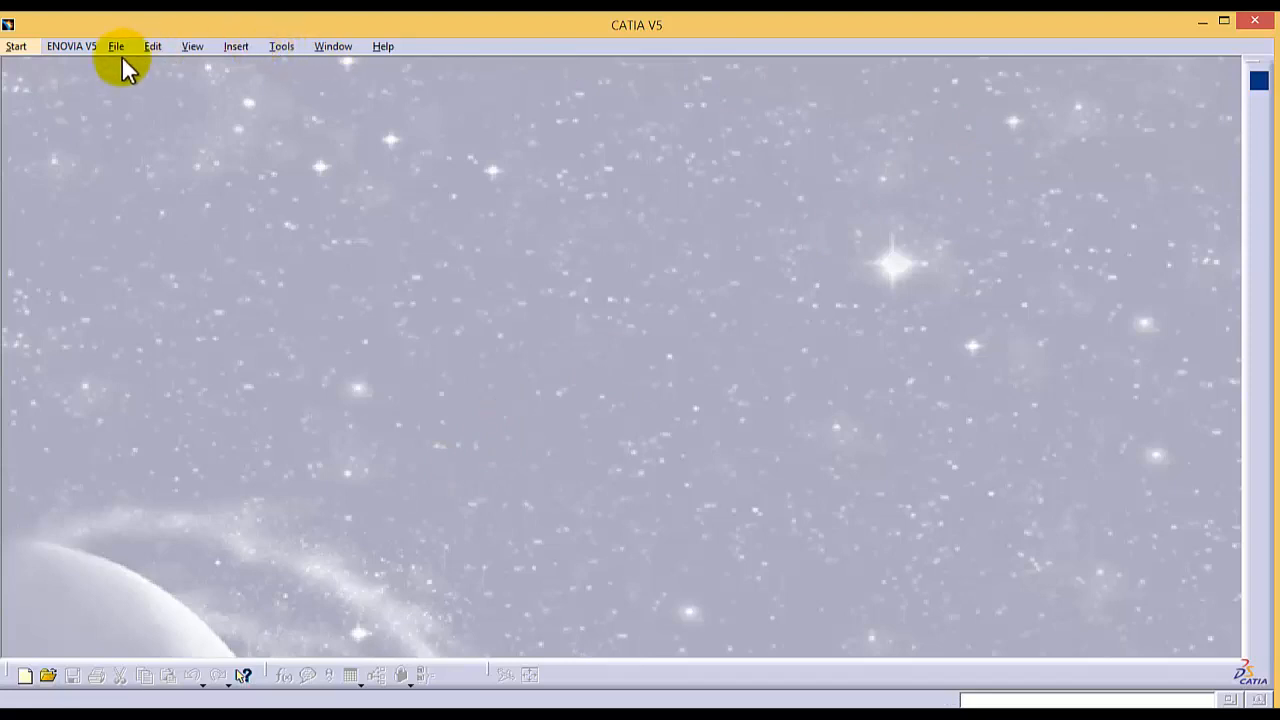
Create a new Part Design part named exer 4 with hybrid design enabled.
{"action": "left_click", "coordinate": [28, 47]}
{"action": "mouse_move", "coordinate": [60, 87]}
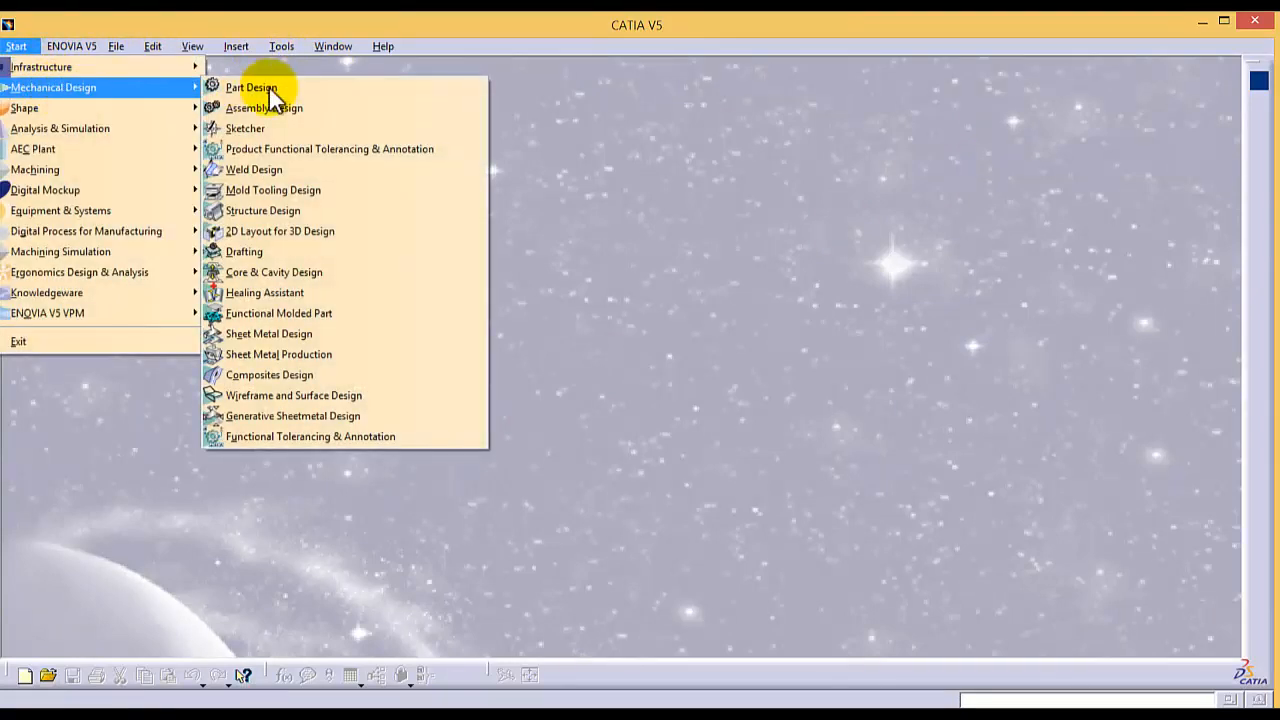
{"action": "left_click", "coordinate": [262, 87]}
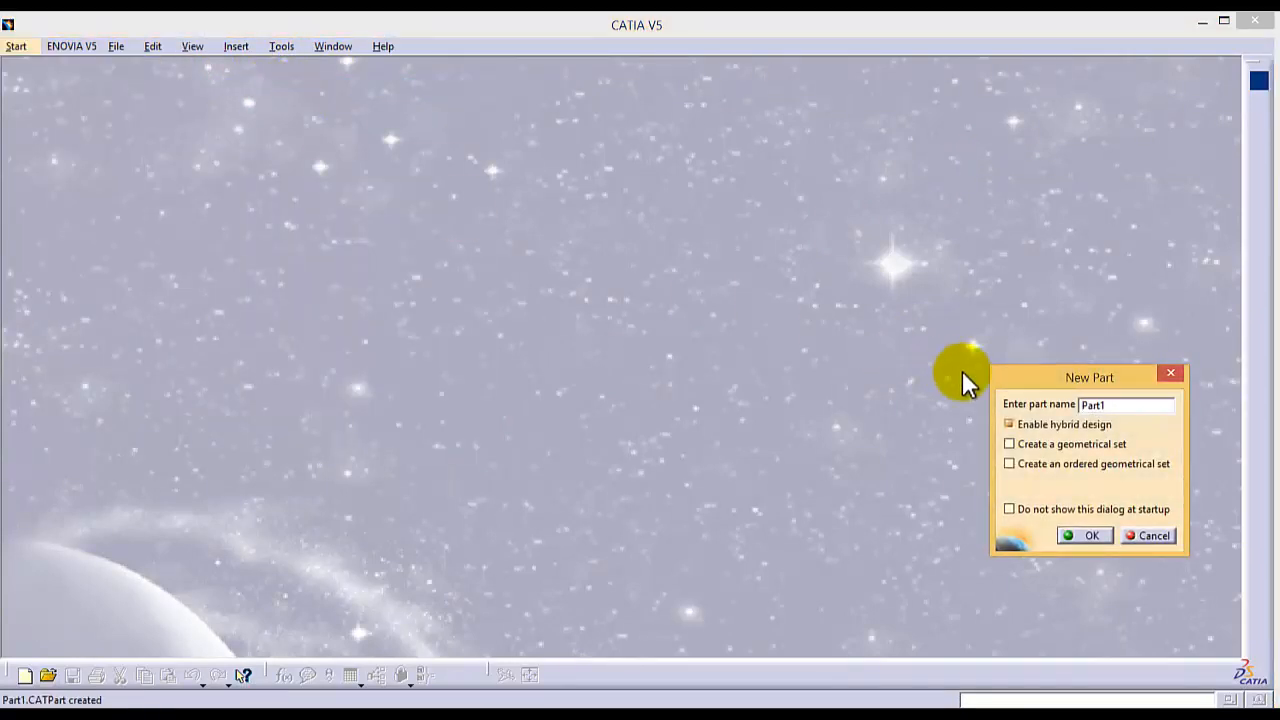
{"action": "left_click", "coordinate": [1010, 424]}
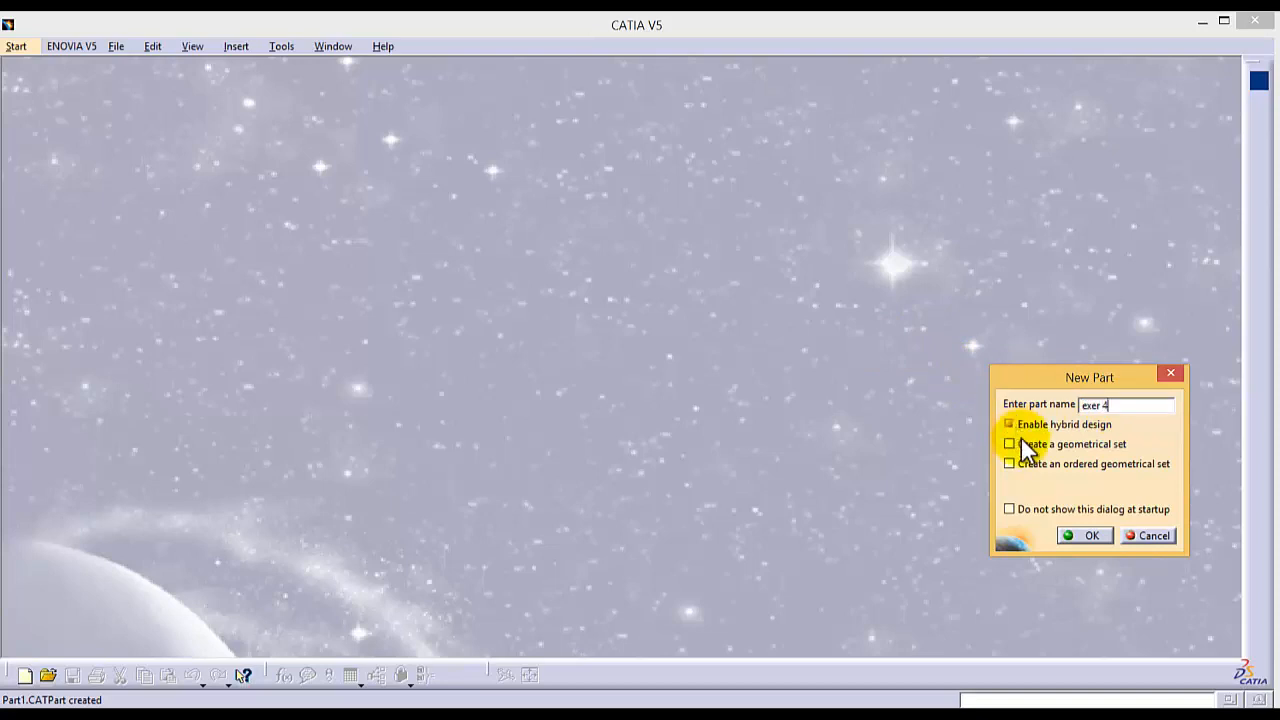
{"action": "left_click", "coordinate": [1093, 536]}
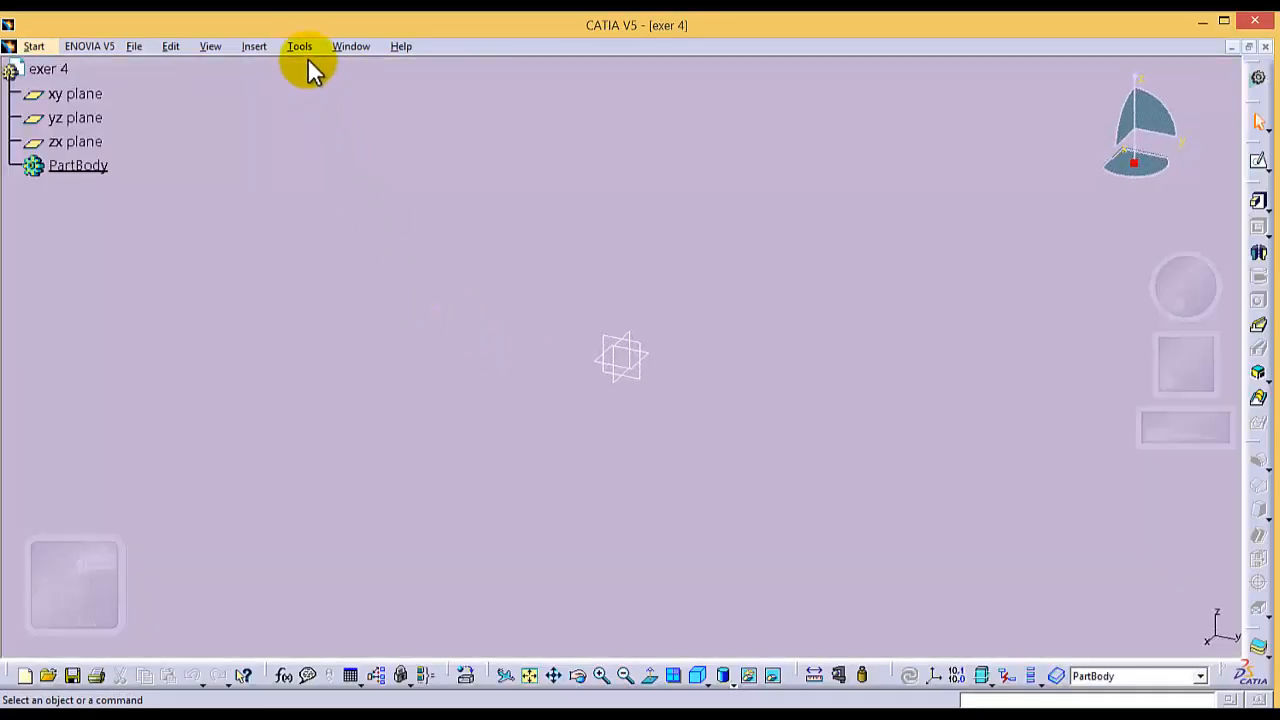
Check the length unit in the Parameters and Measure options and close the options.
{"action": "left_click", "coordinate": [302, 49]}
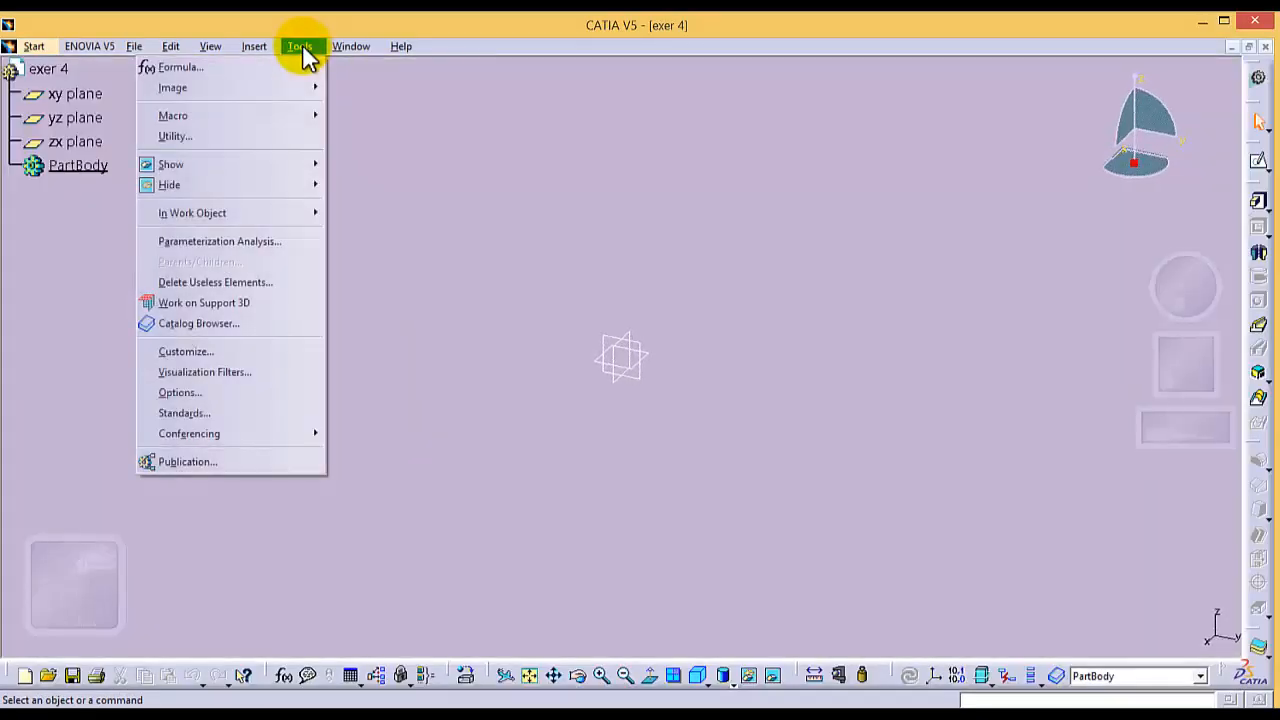
{"action": "left_click", "coordinate": [243, 391]}
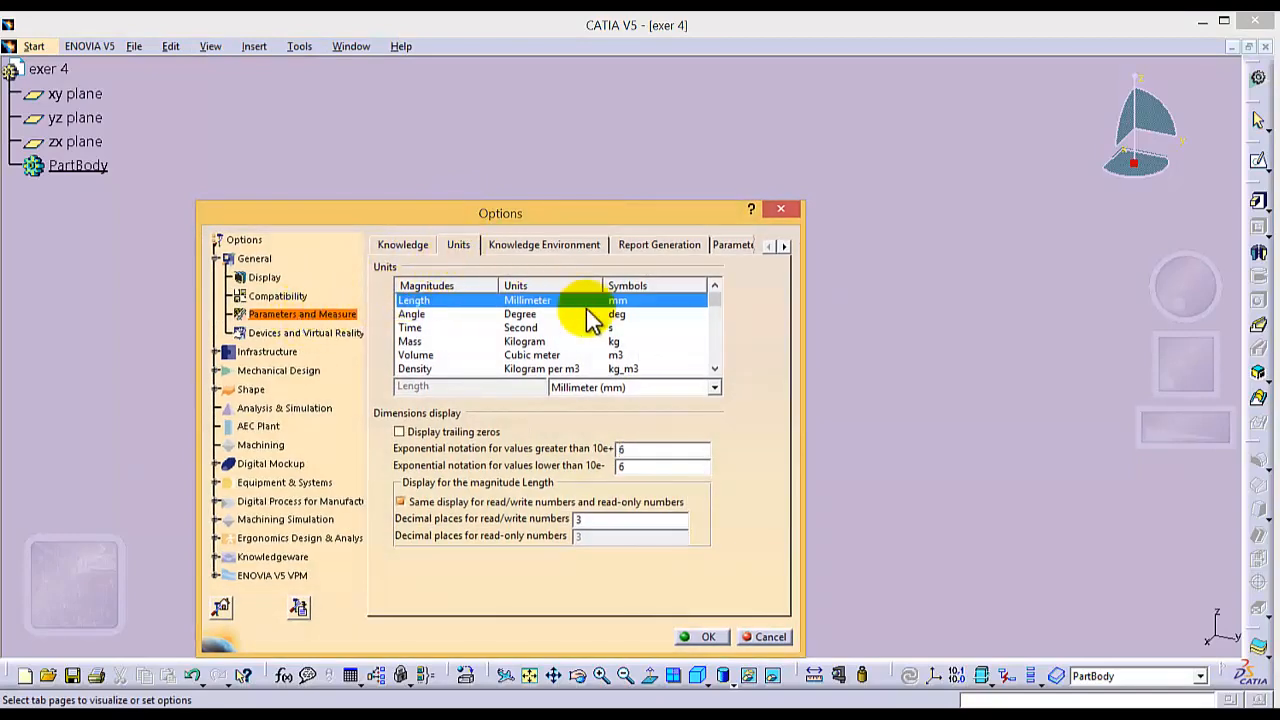
{"action": "left_click", "coordinate": [702, 638]}
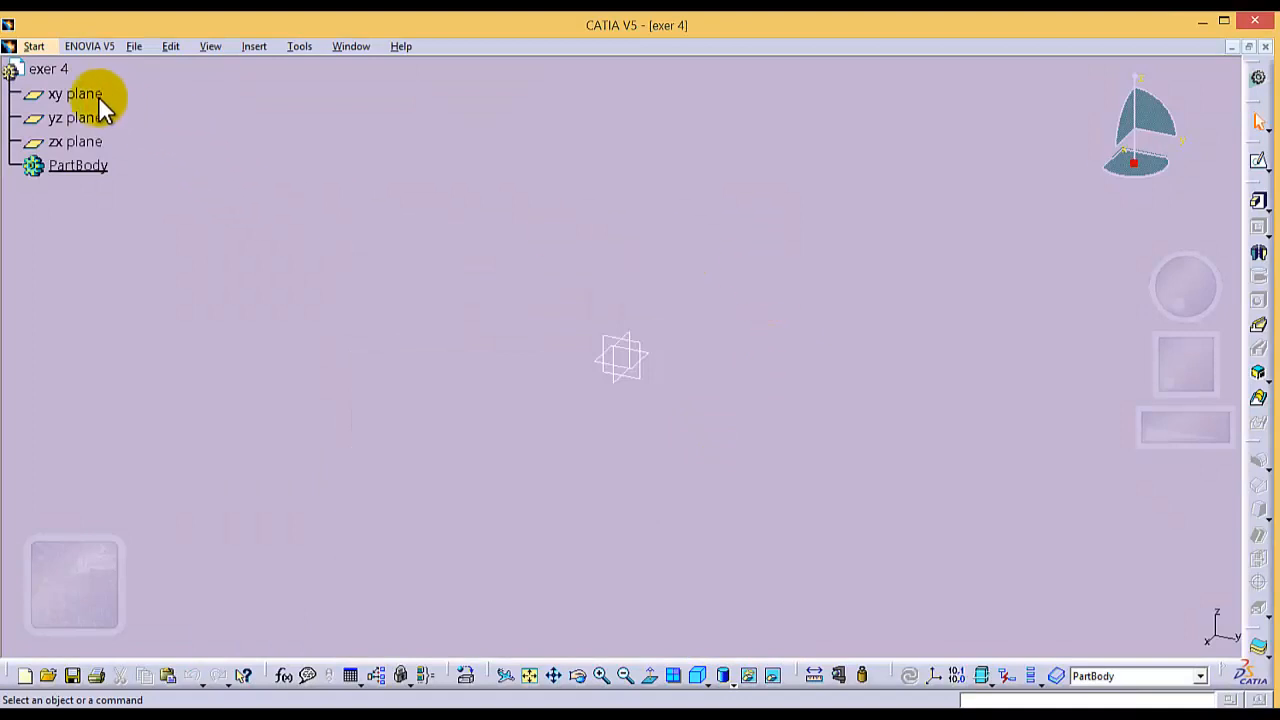
Sketch on the xy plane an open stepped profile of eight horizontal and vertical lines from the origin, about 67 mm wide and 102 mm high.
{"action": "left_click", "coordinate": [95, 97]}
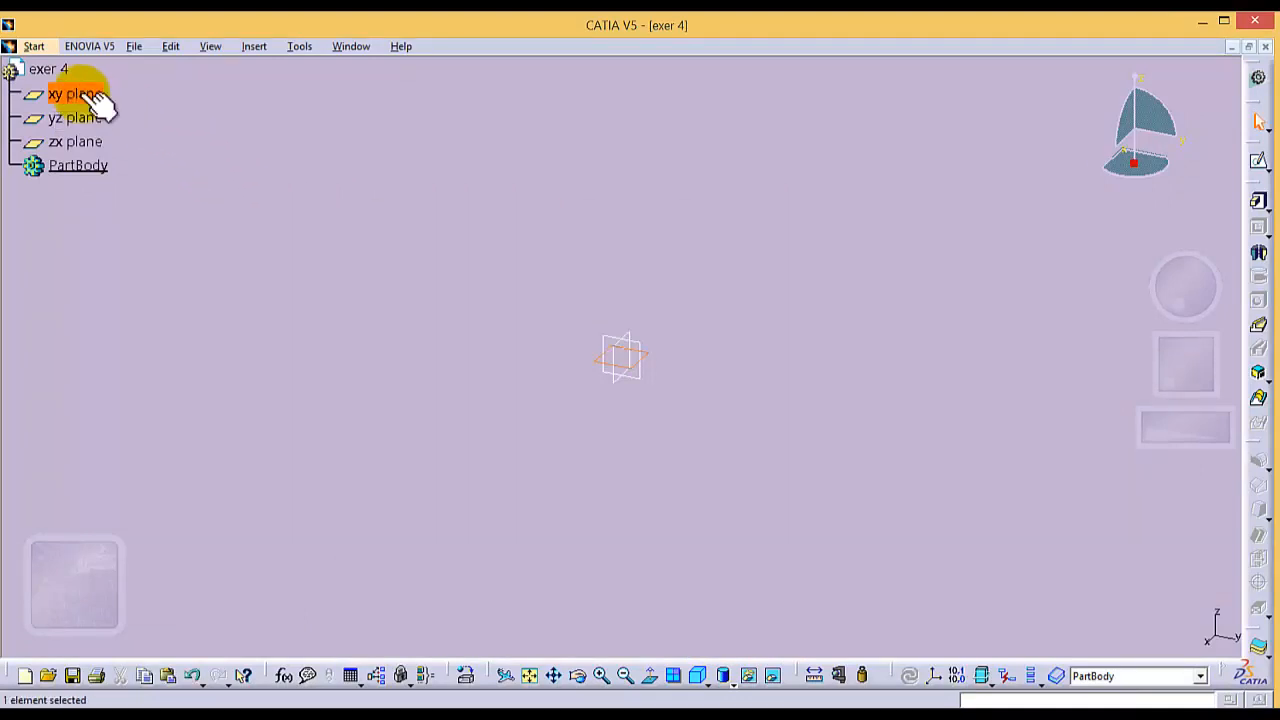
{"action": "left_click", "coordinate": [1259, 164]}
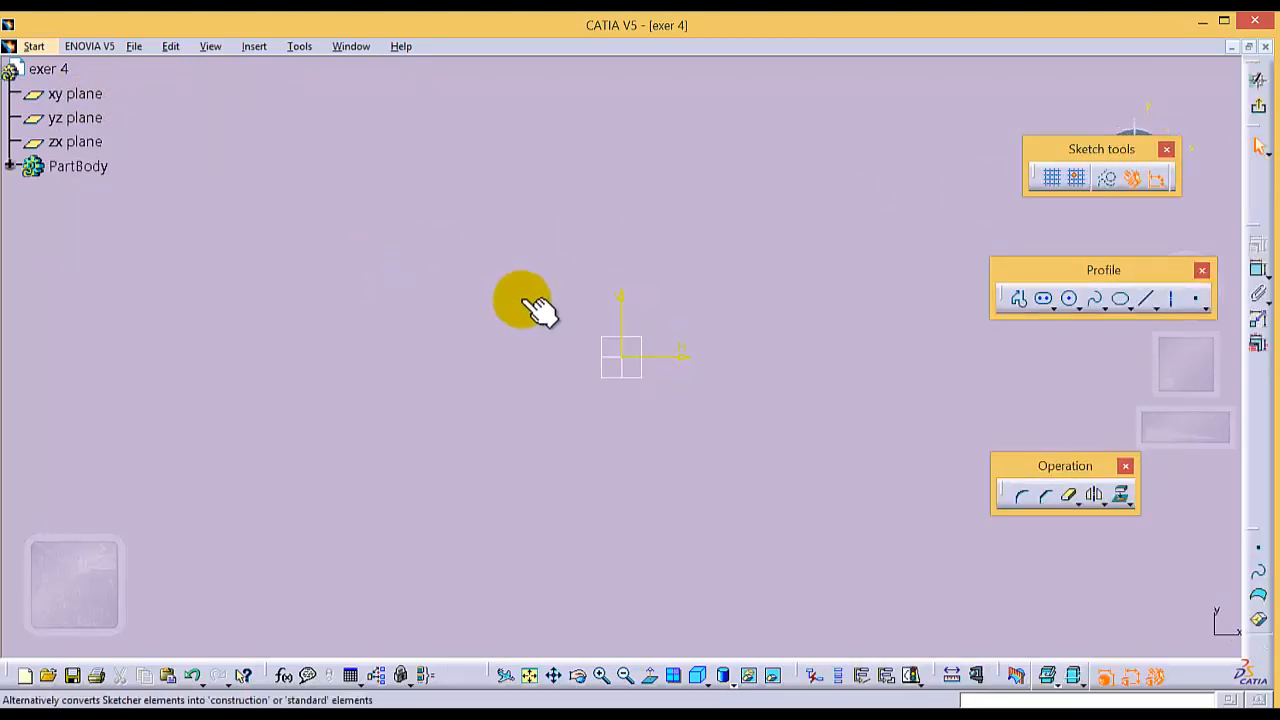
{"action": "left_click", "coordinate": [1020, 302]}
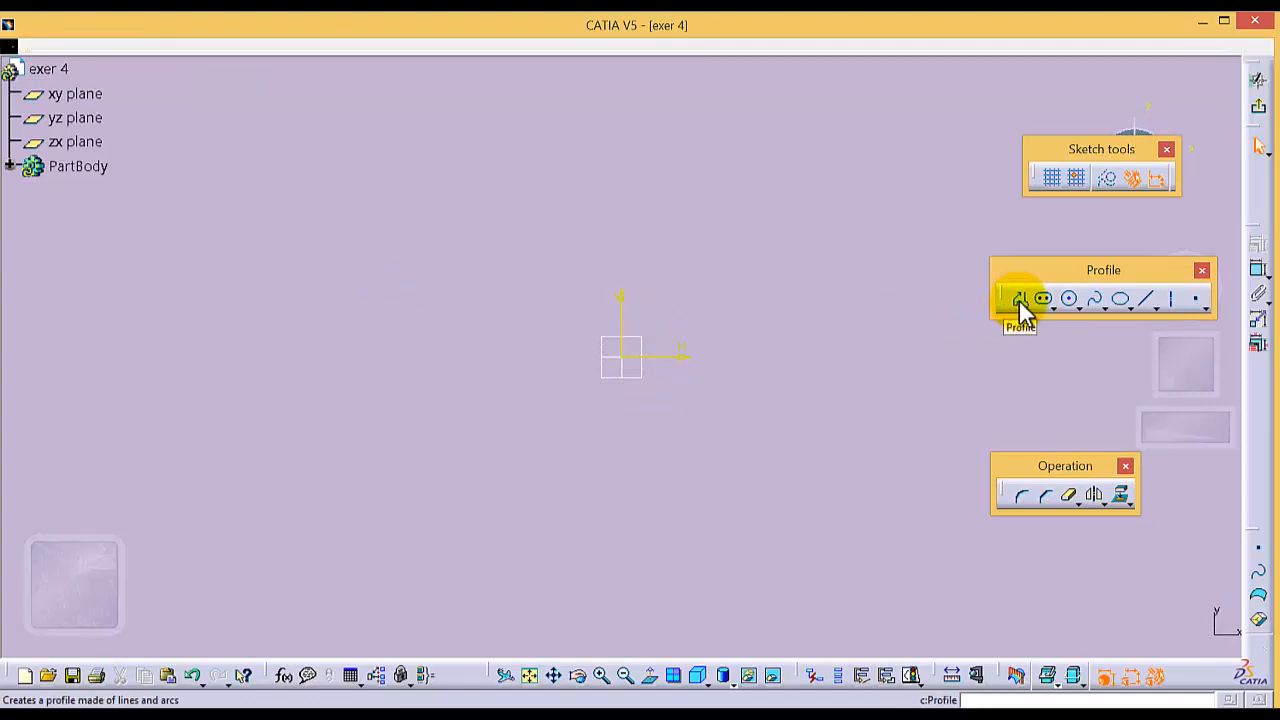
{"action": "left_click", "coordinate": [625, 354]}
{"action": "left_click", "coordinate": [566, 355]}
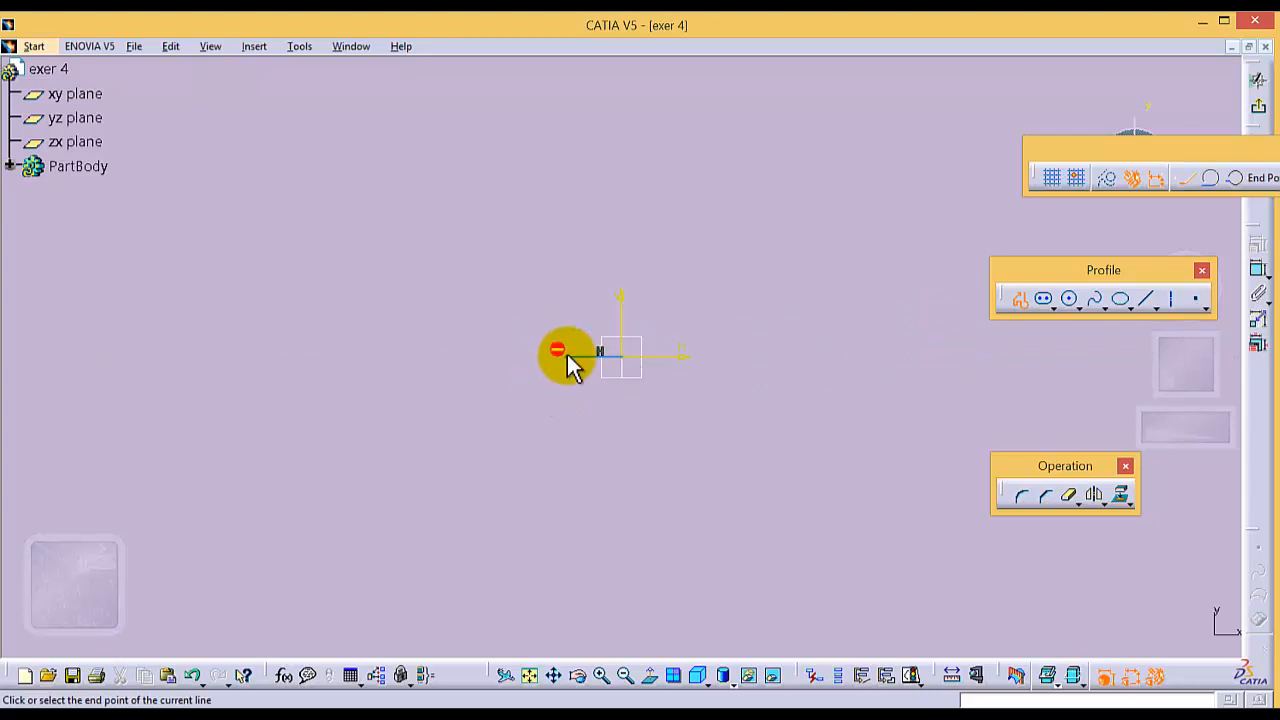
{"action": "left_click", "coordinate": [564, 299]}
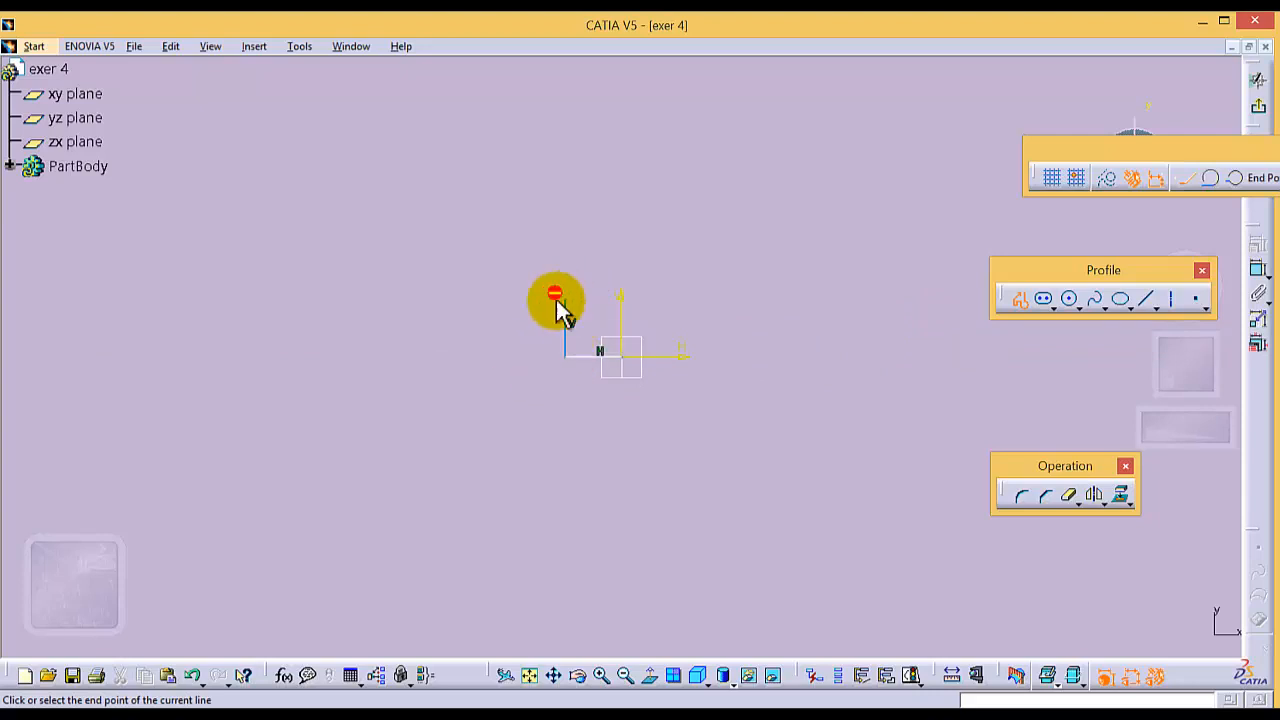
{"action": "left_click", "coordinate": [518, 300]}
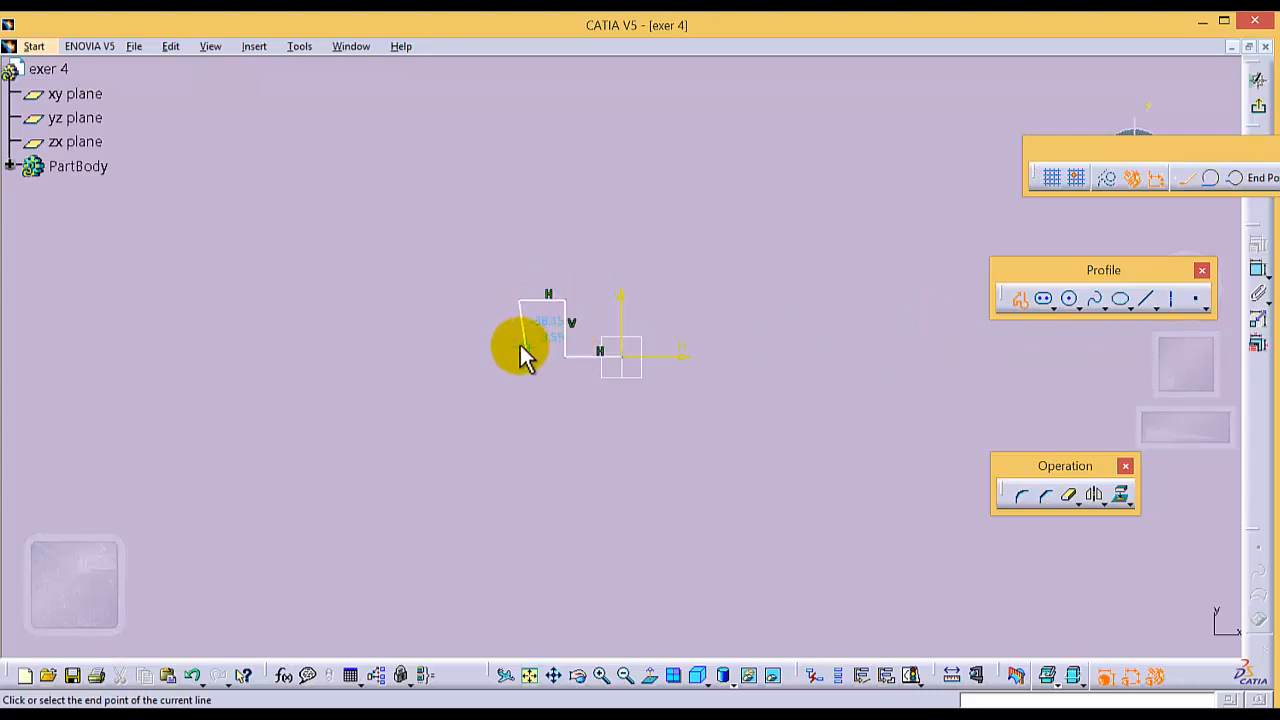
{"action": "left_click", "coordinate": [518, 345]}
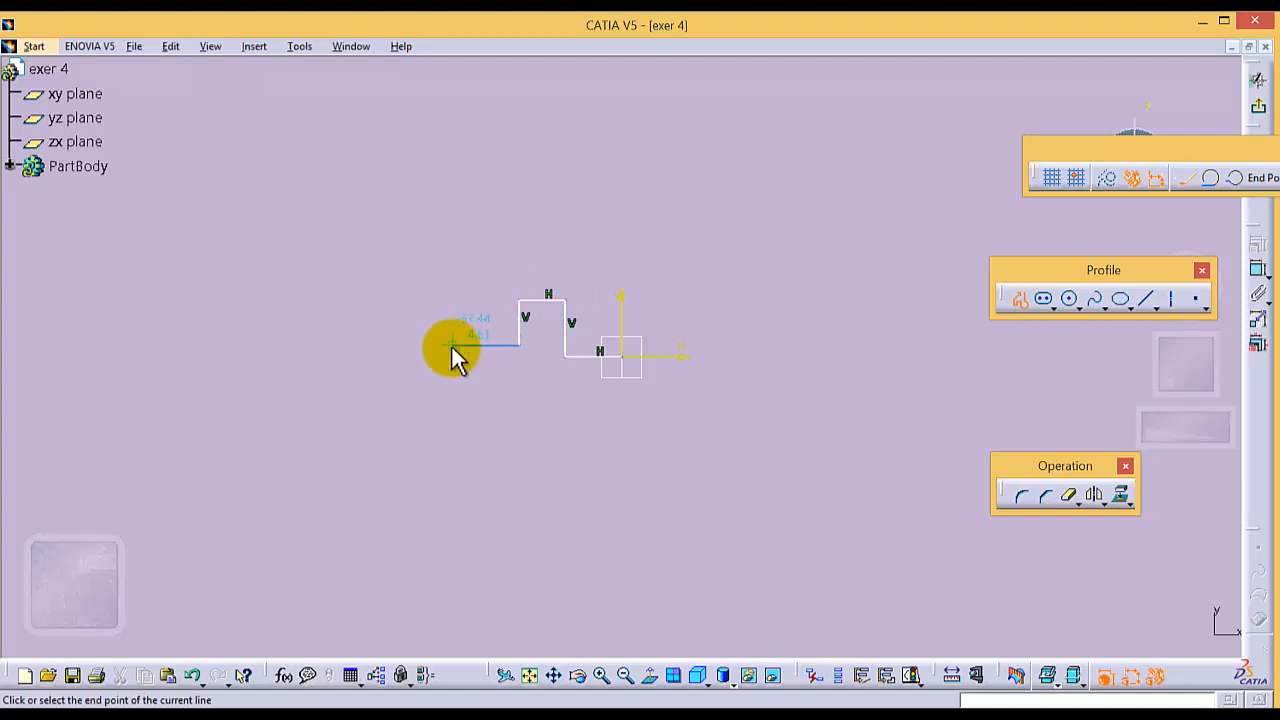
{"action": "left_click", "coordinate": [452, 345]}
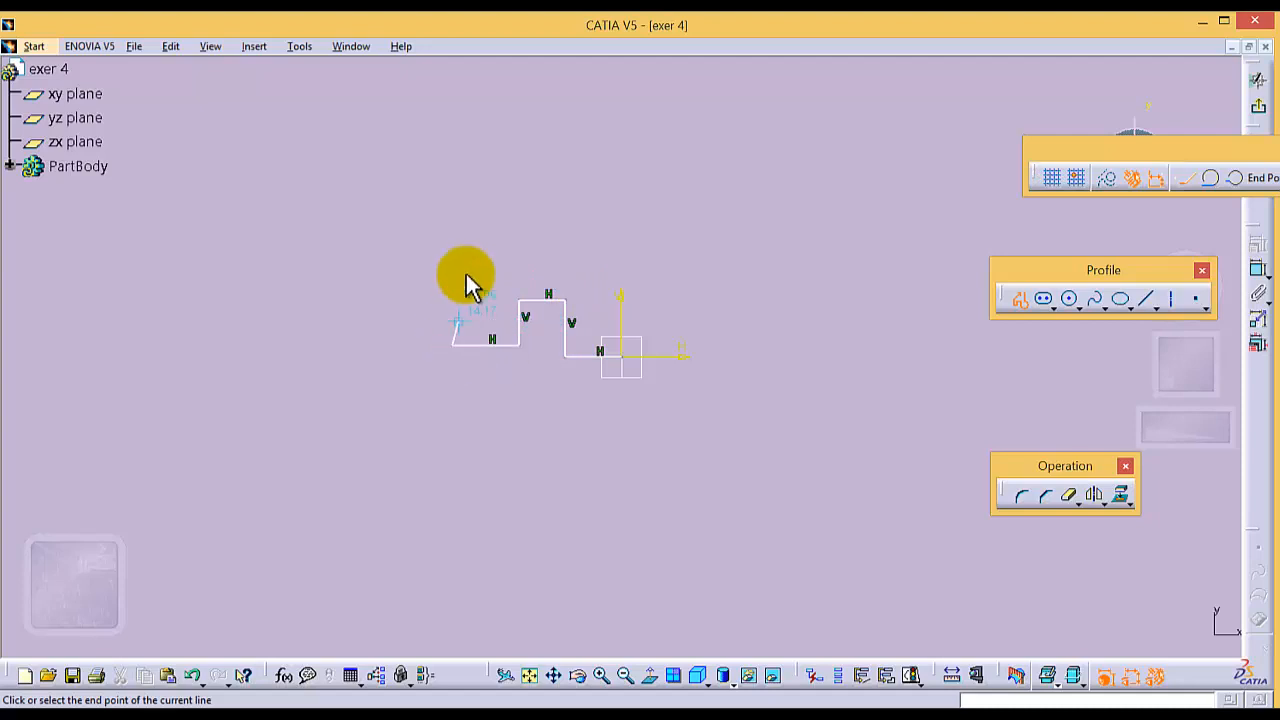
{"action": "left_click", "coordinate": [452, 180]}
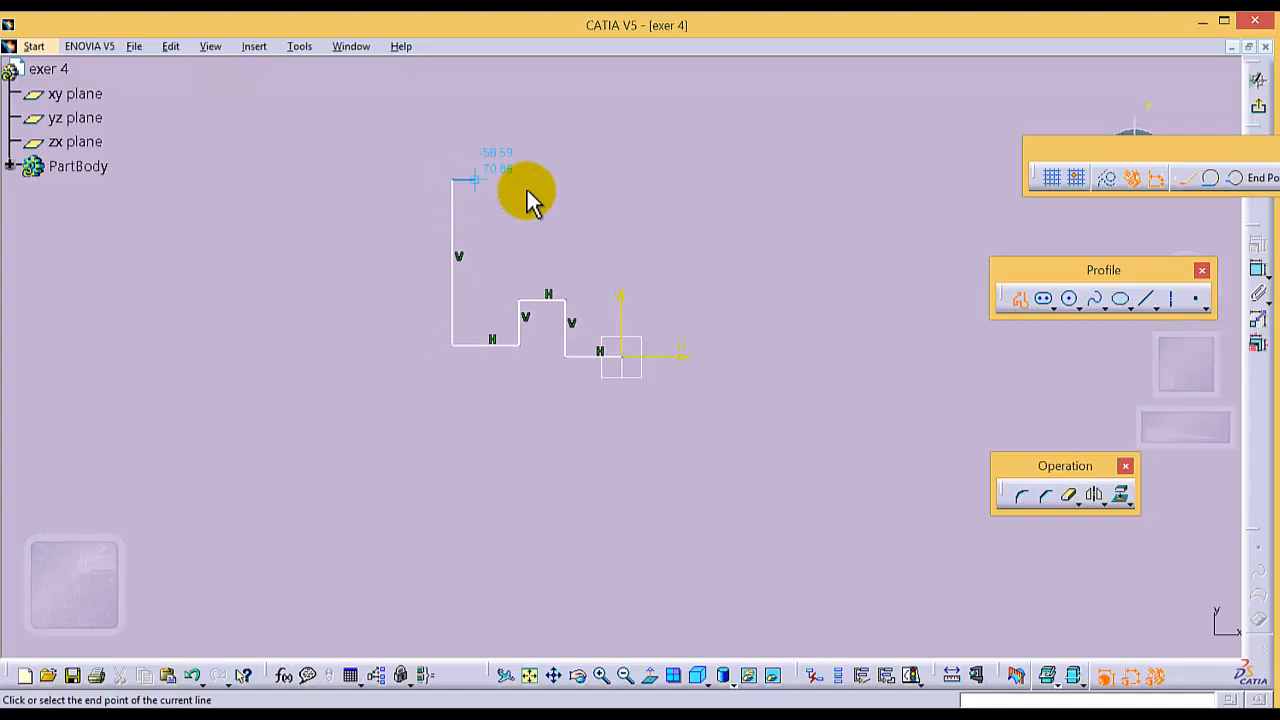
{"action": "left_click", "coordinate": [586, 180]}
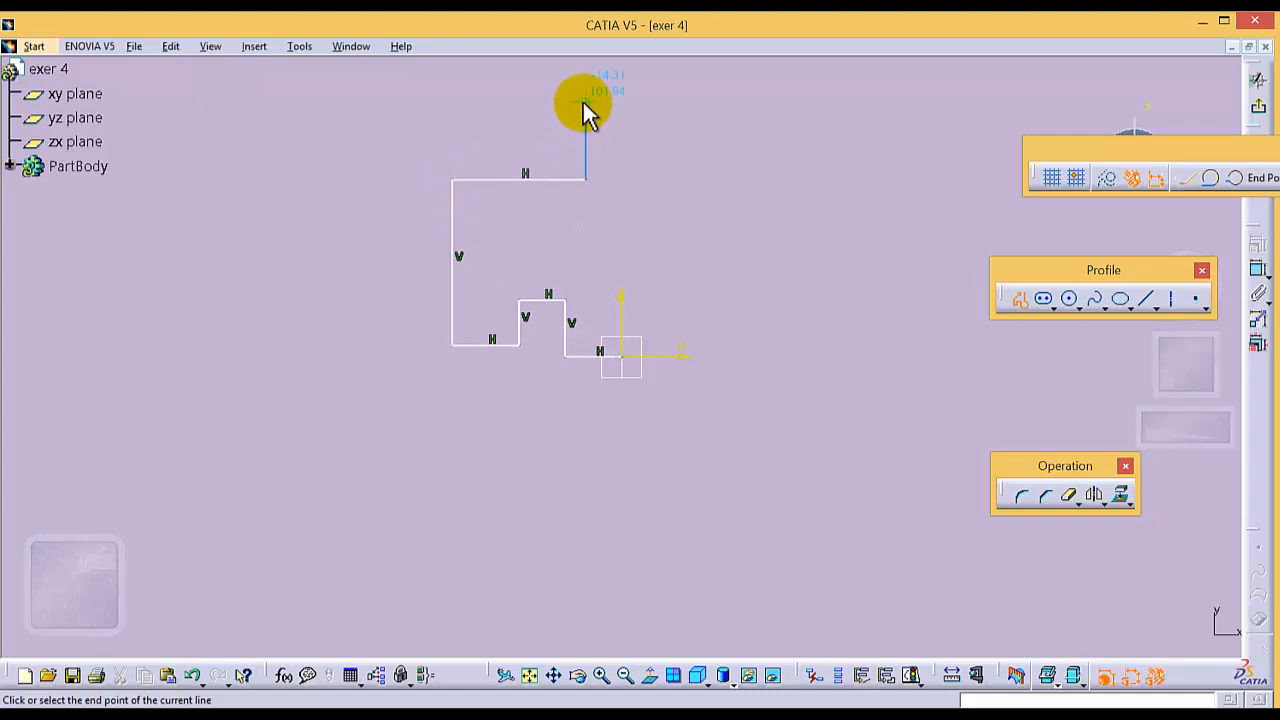
{"action": "left_click", "coordinate": [585, 102]}
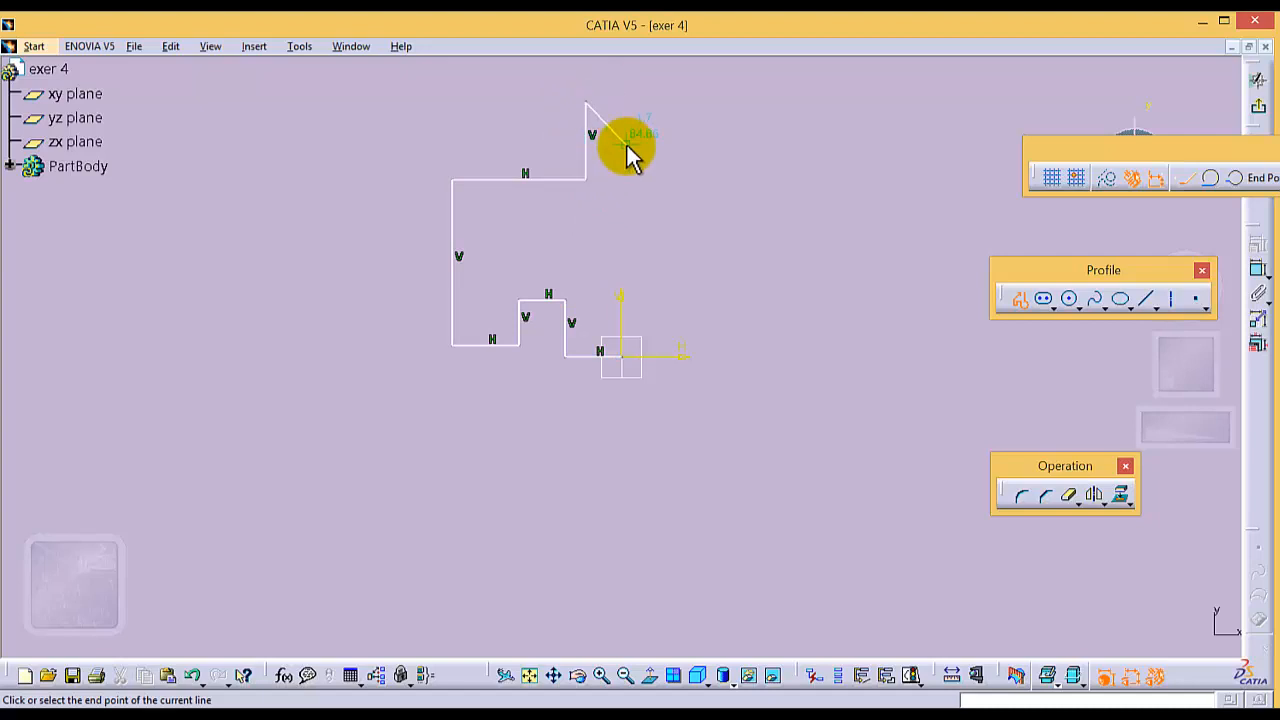
{"action": "key", "text": "Escape"}
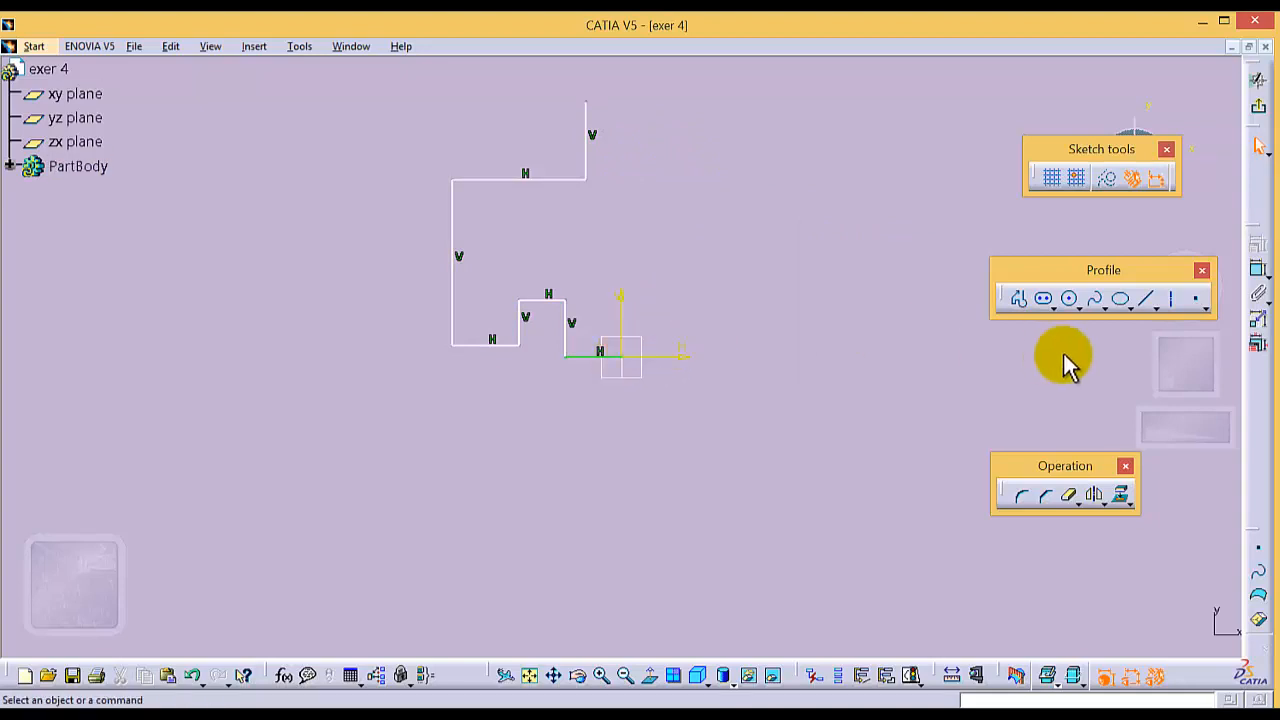
Draw a vertical construction line from the origin upward, extending beyond the upper end of the stepped profile.
{"action": "left_click", "coordinate": [1147, 298]}
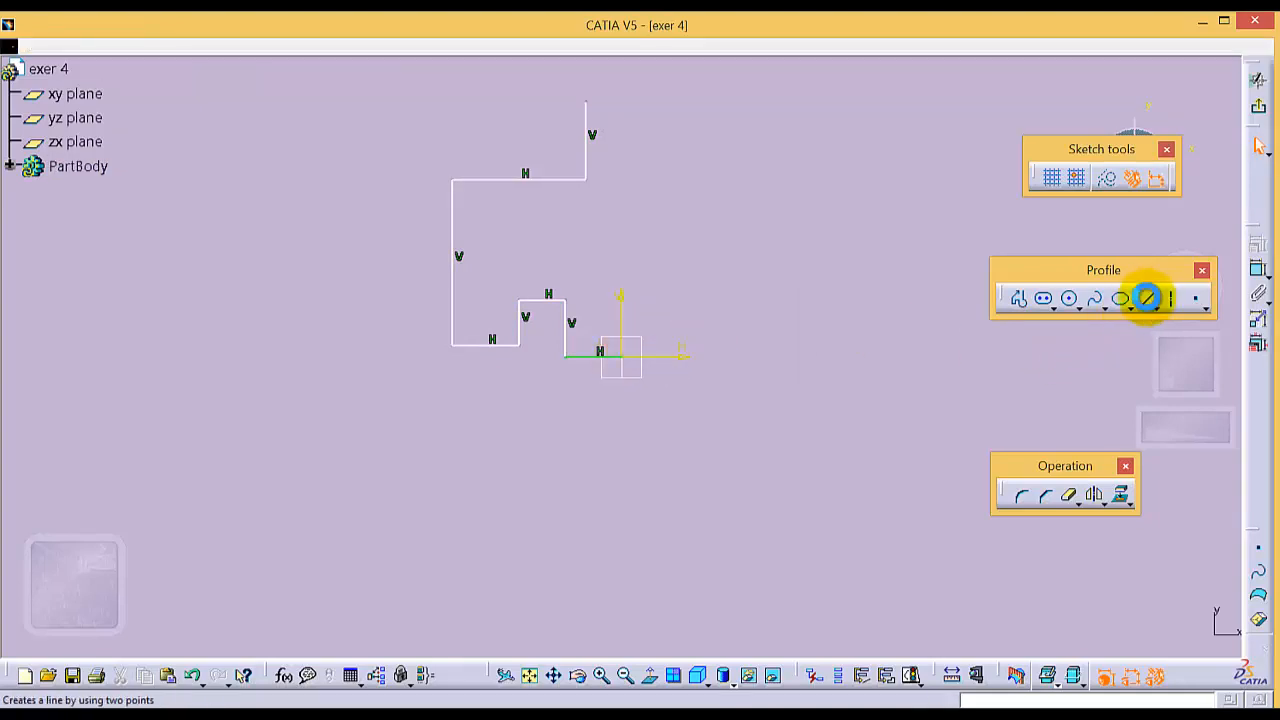
{"action": "left_click", "coordinate": [1112, 180]}
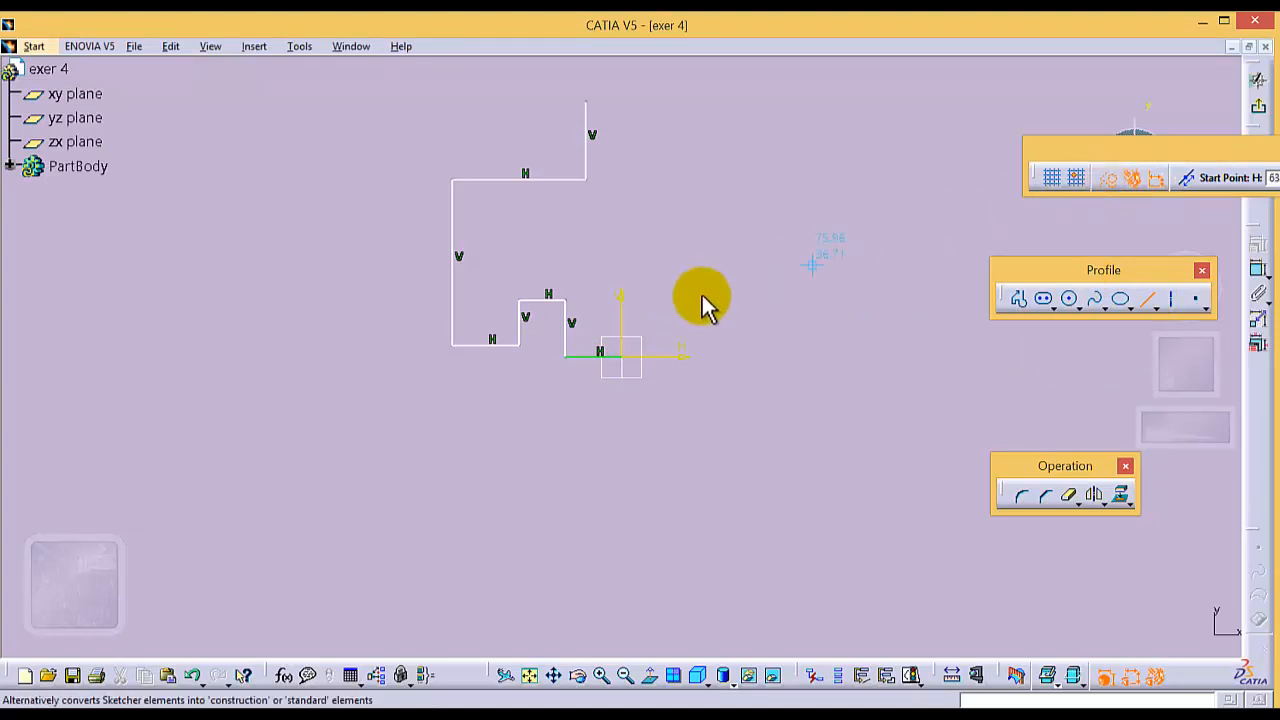
{"action": "left_click", "coordinate": [624, 355]}
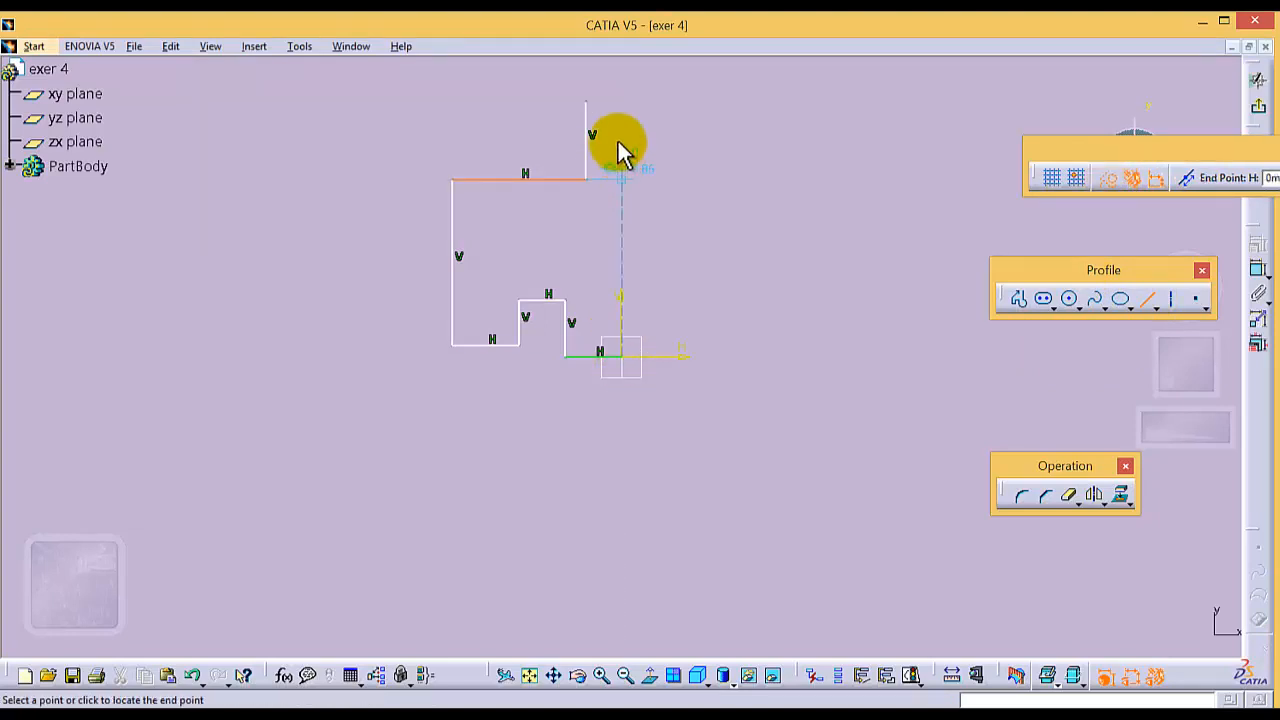
{"action": "left_click", "coordinate": [621, 61]}
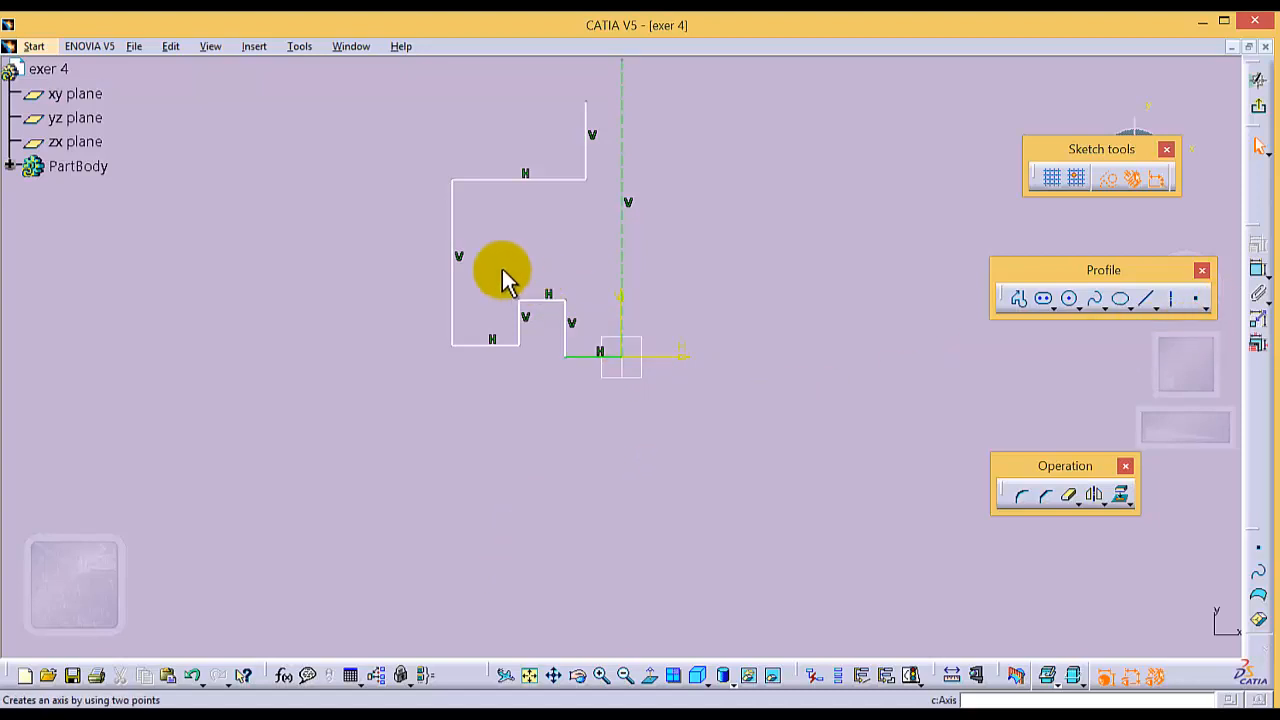
Dimension the distance between the profile's outermost left vertical line and the vertical construction line, and set it to 120 mm.
{"action": "left_click", "coordinate": [455, 271]}
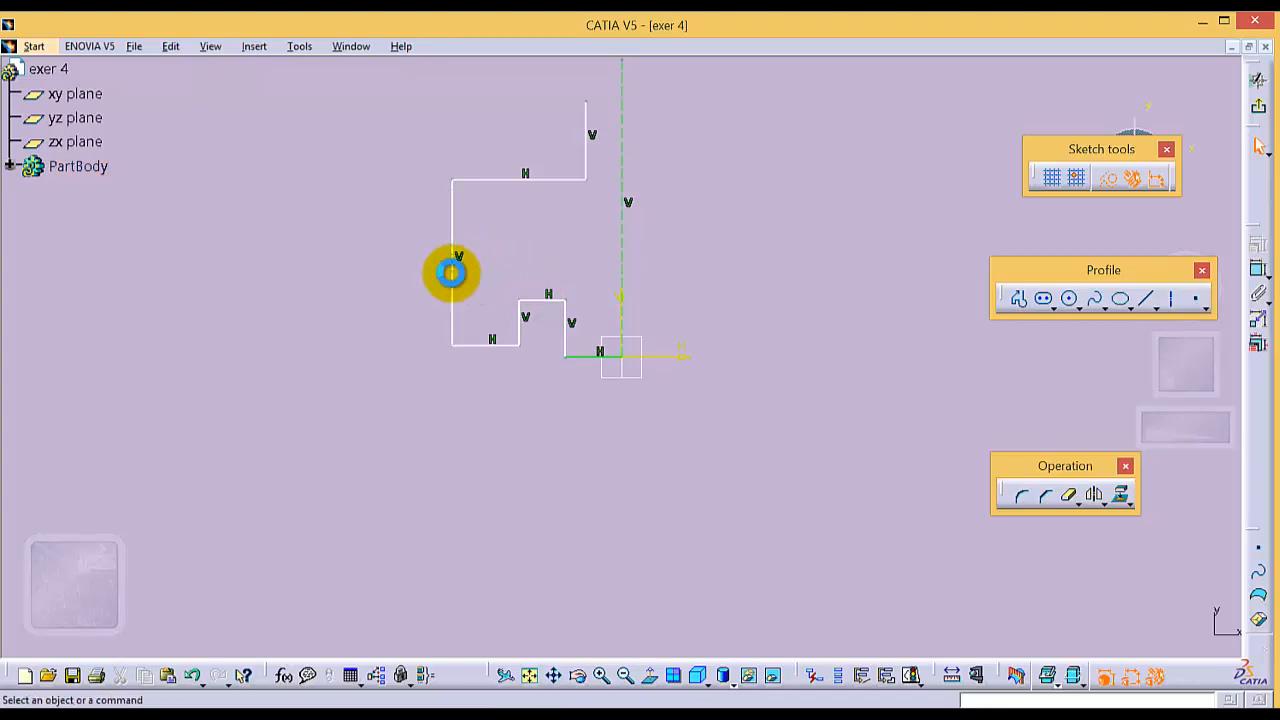
{"action": "left_click", "coordinate": [620, 240], "text": "ctrl"}
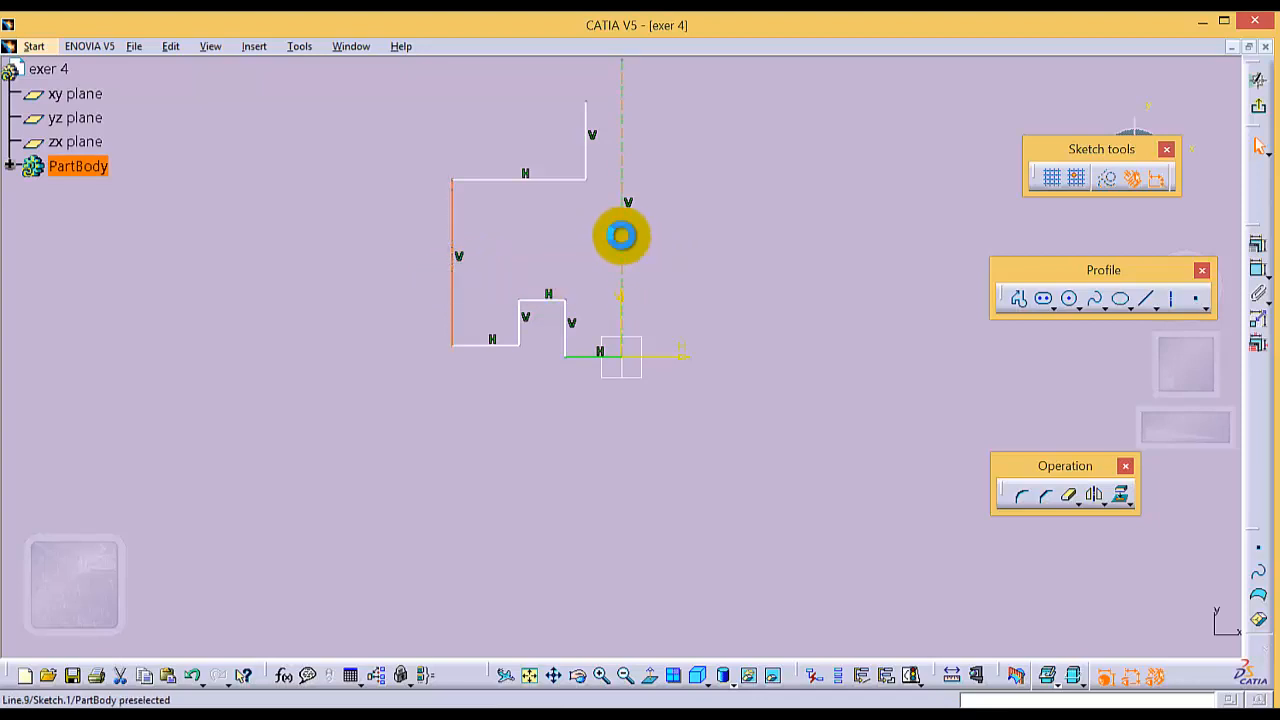
{"action": "left_click", "coordinate": [1258, 268]}
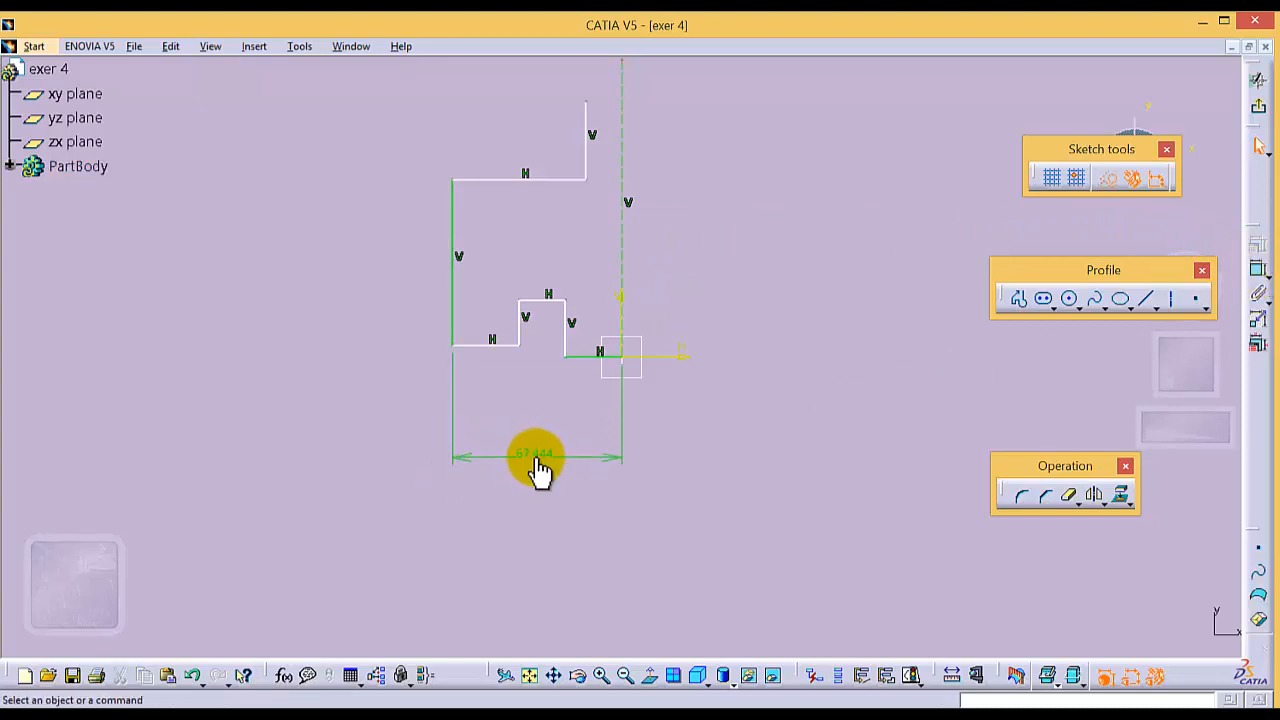
{"action": "left_click", "coordinate": [535, 455]}
{"action": "double_click", "coordinate": [535, 455]}
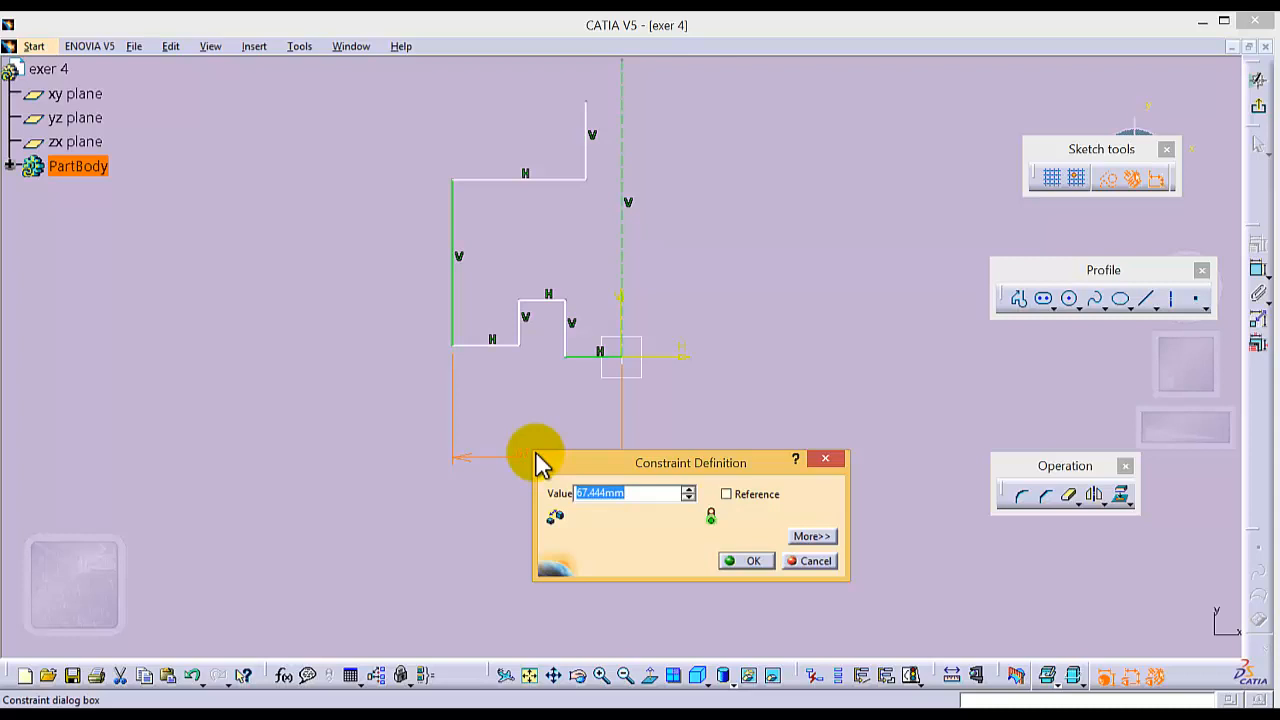
{"action": "type", "text": "120mm"}
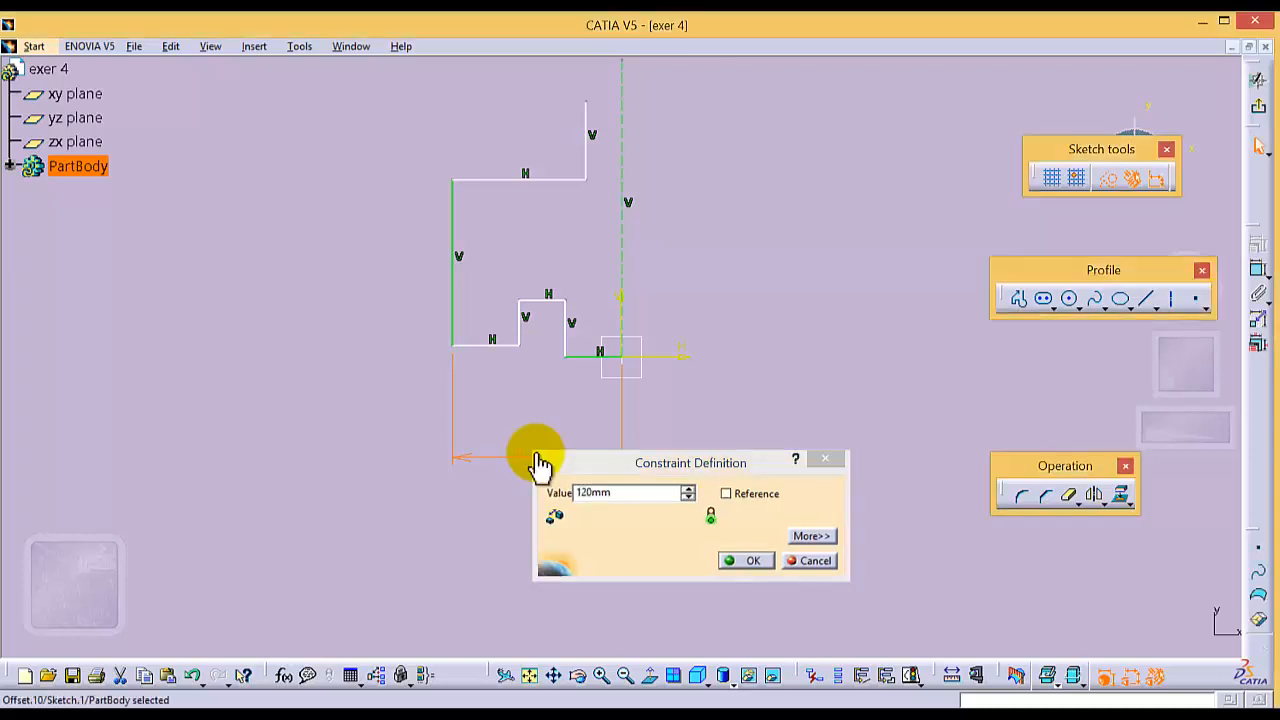
{"action": "key", "text": "Return"}
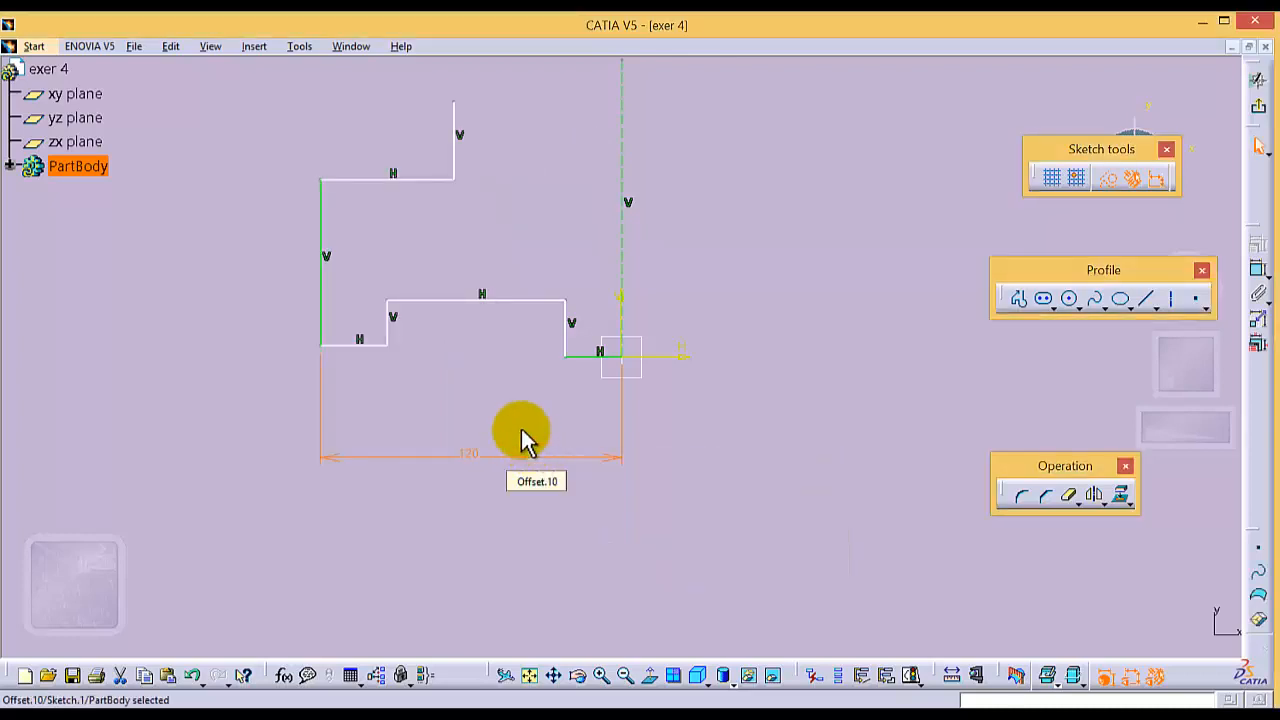
Dimension the top edge of the notch in the profile's lower side and set its length to 30 mm.
{"action": "left_click", "coordinate": [523, 299]}
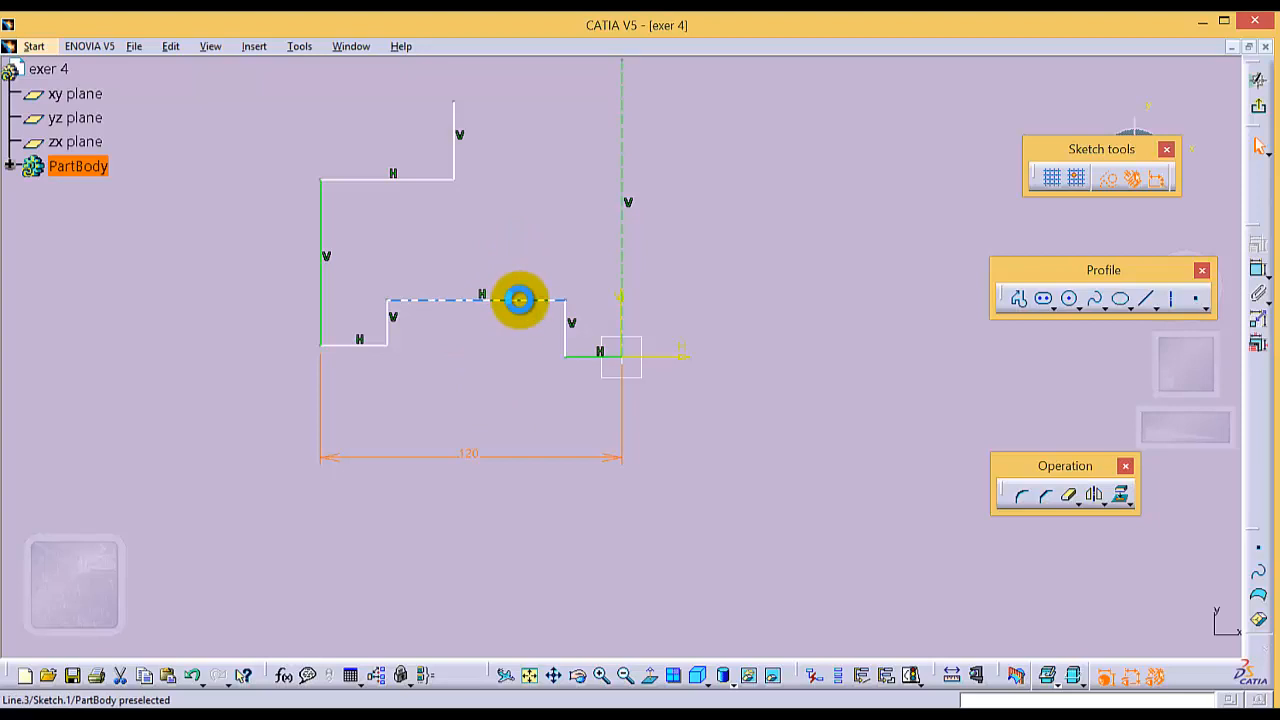
{"action": "left_click", "coordinate": [1257, 275]}
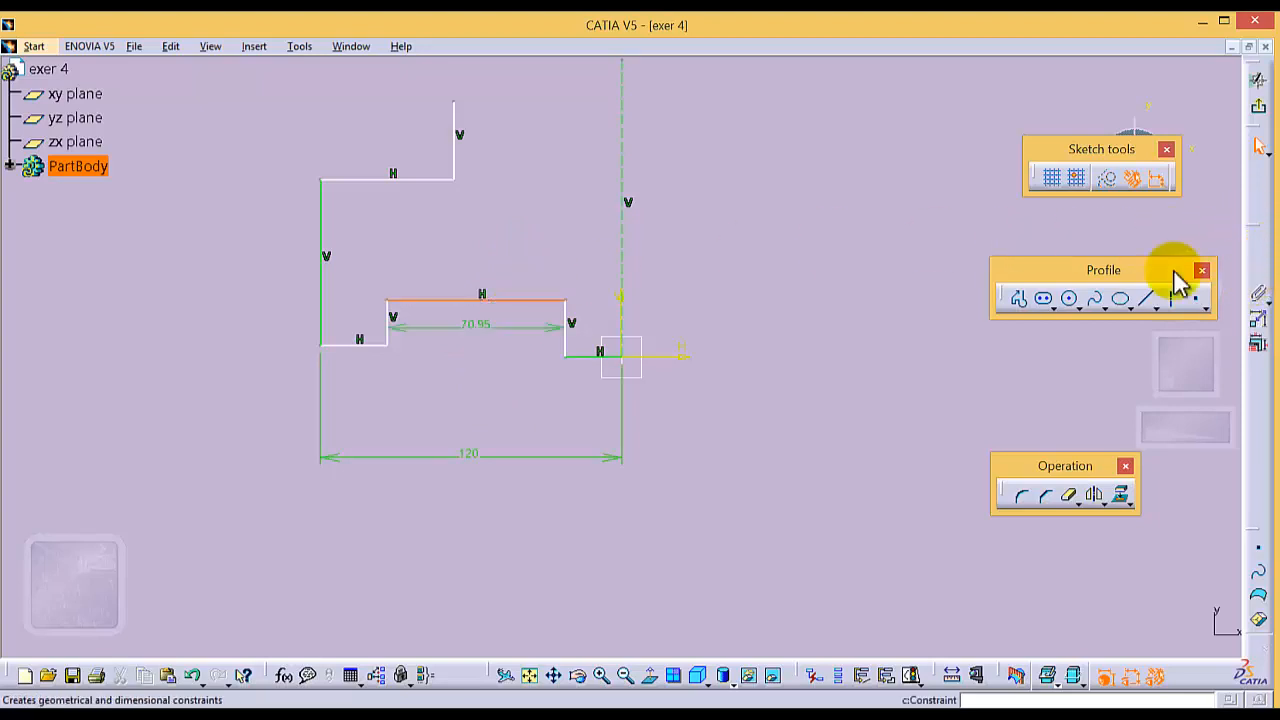
{"action": "left_click", "coordinate": [476, 263]}
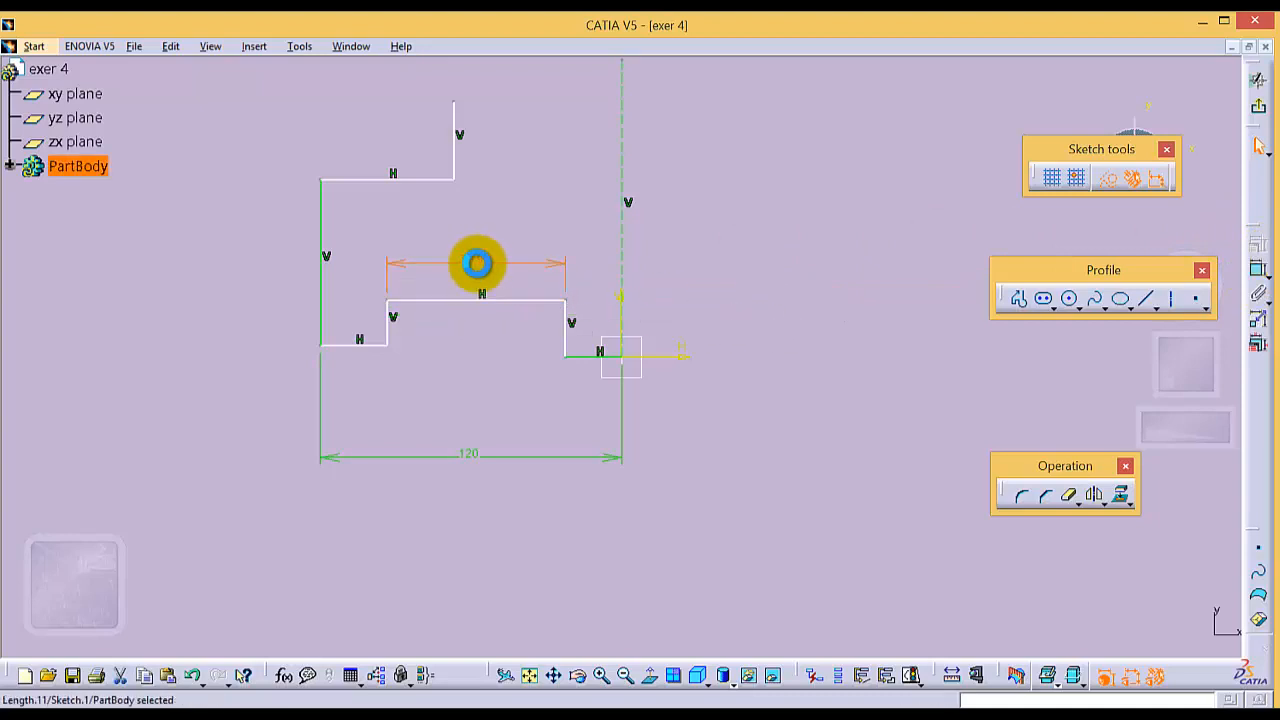
{"action": "double_click", "coordinate": [476, 263]}
{"action": "type", "text": "30mm"}
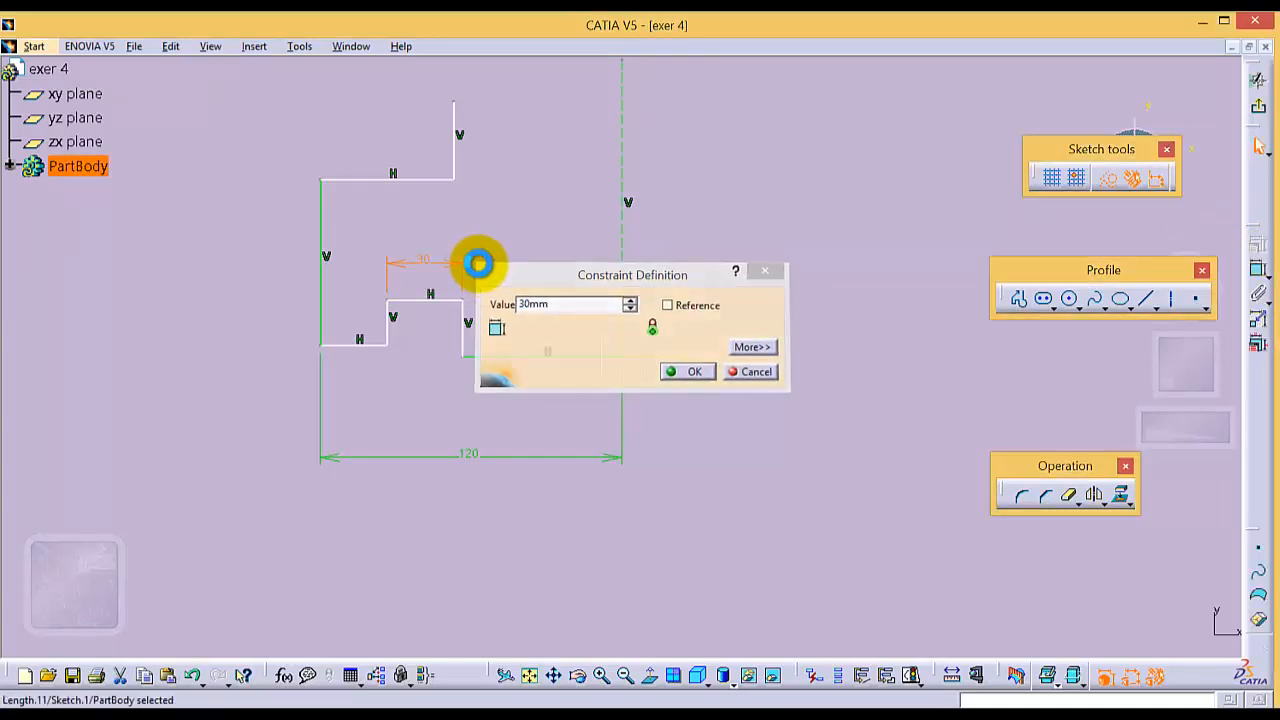
{"action": "key", "text": "Return"}
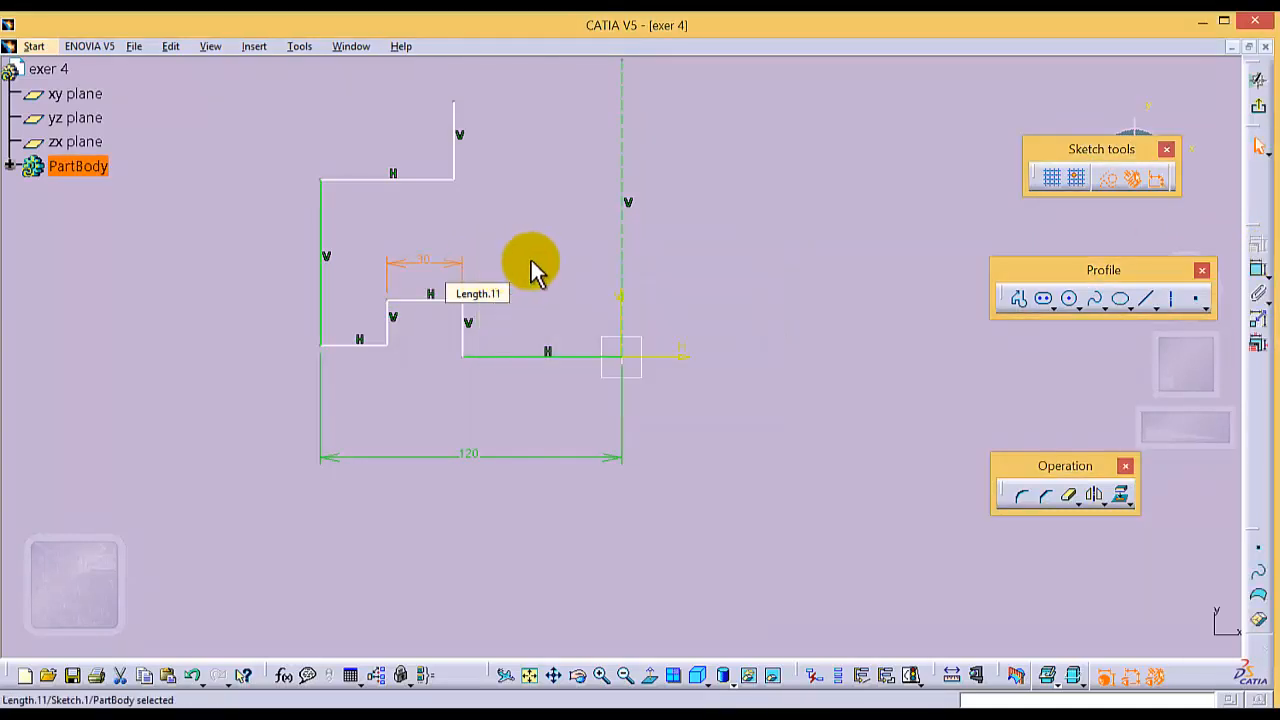
Dimension the vertical distance between the notch's top edge and the profile's lower left horizontal line, and set it to 10 mm.
{"action": "left_click", "coordinate": [1258, 270]}
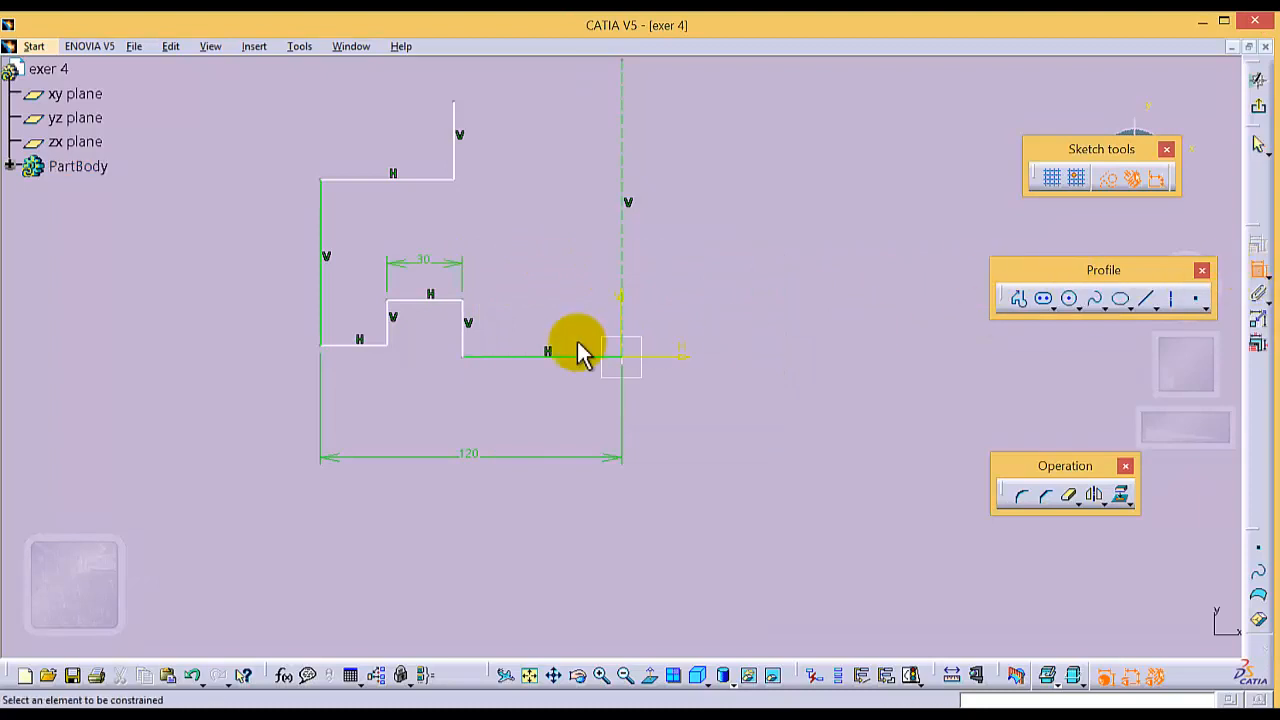
{"action": "left_click", "coordinate": [414, 348]}
{"action": "left_click", "coordinate": [414, 300]}
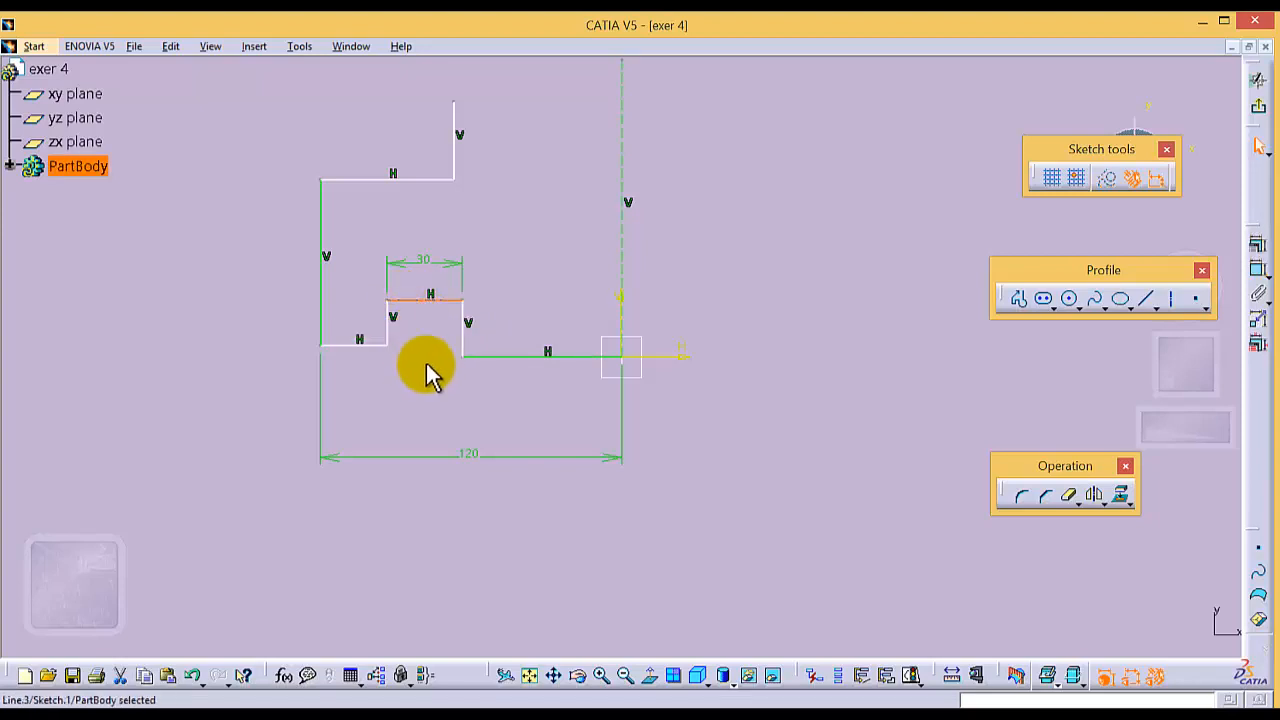
{"action": "left_click", "coordinate": [352, 342], "text": "ctrl"}
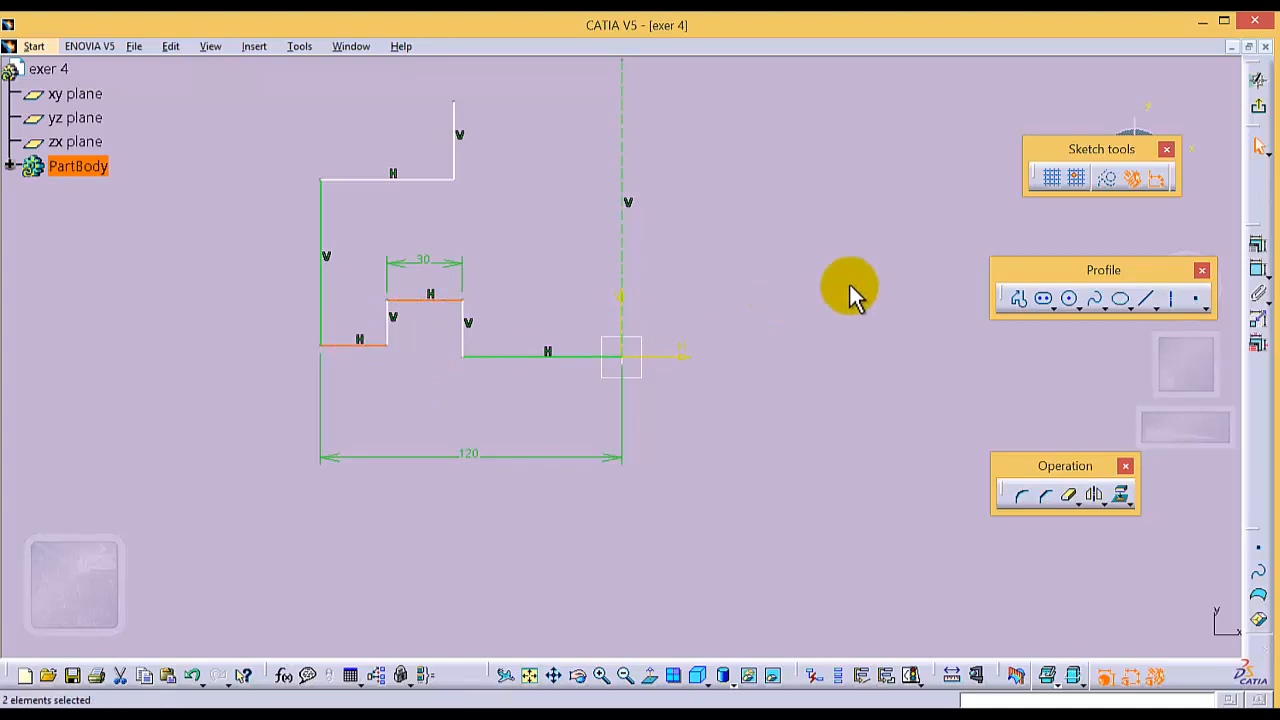
{"action": "left_click", "coordinate": [1258, 272]}
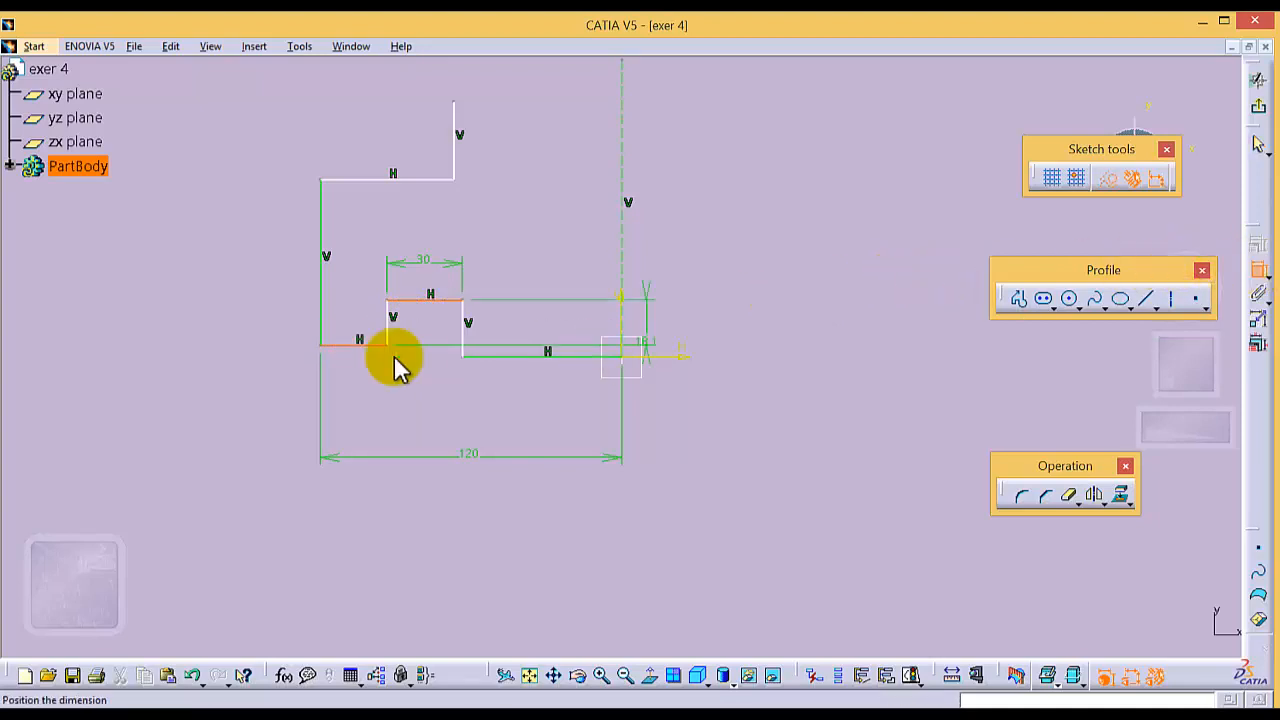
{"action": "left_click", "coordinate": [263, 328]}
{"action": "left_click", "coordinate": [265, 333]}
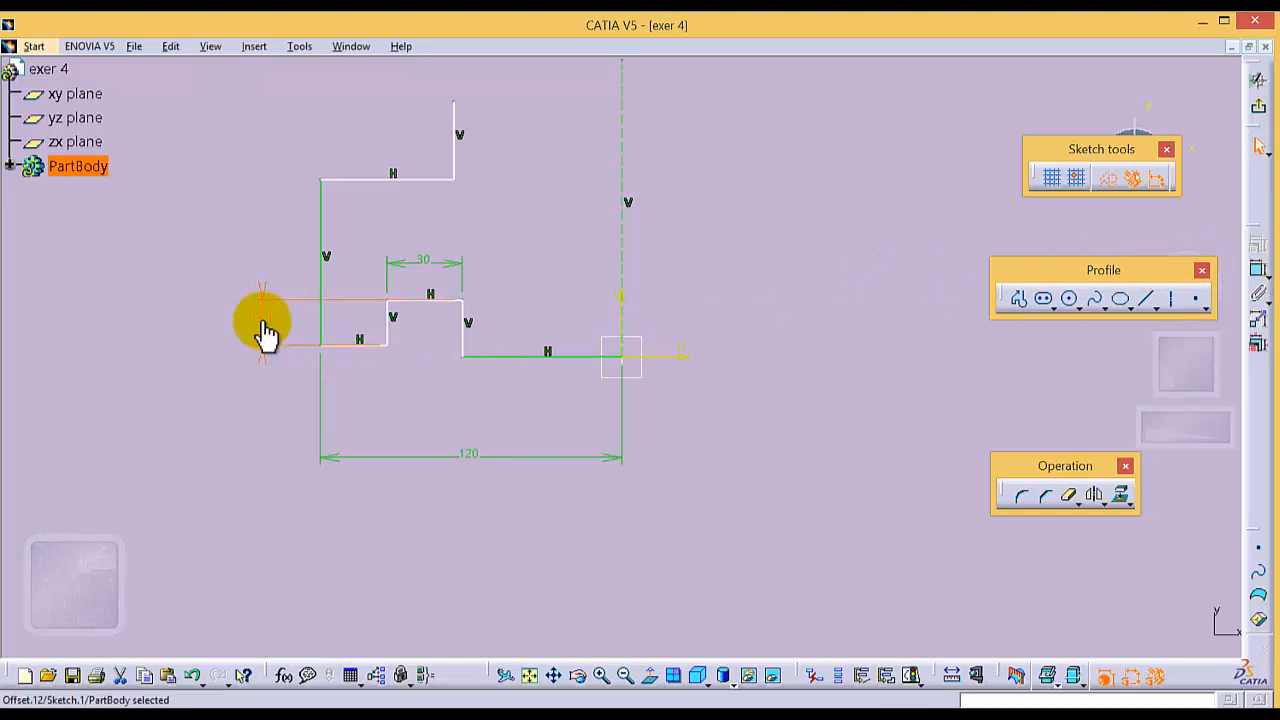
{"action": "double_click", "coordinate": [262, 320]}
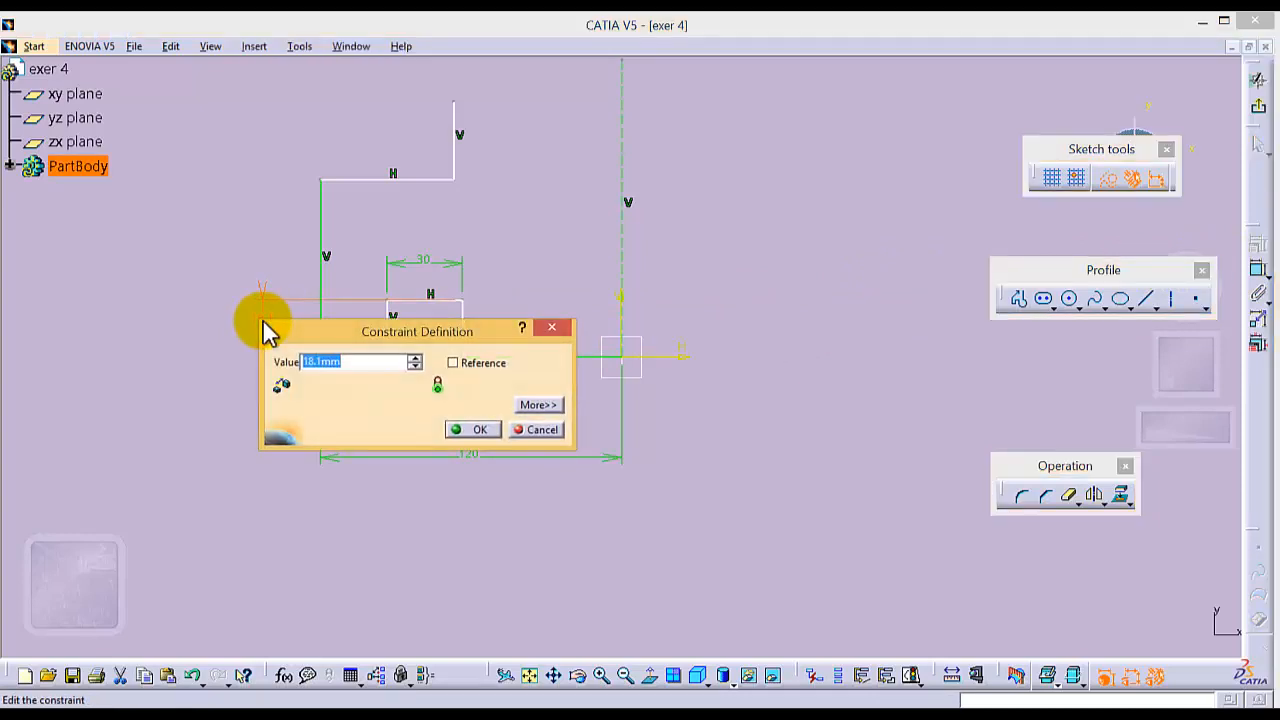
{"action": "type", "text": "8"}
{"action": "key", "text": "Return"}
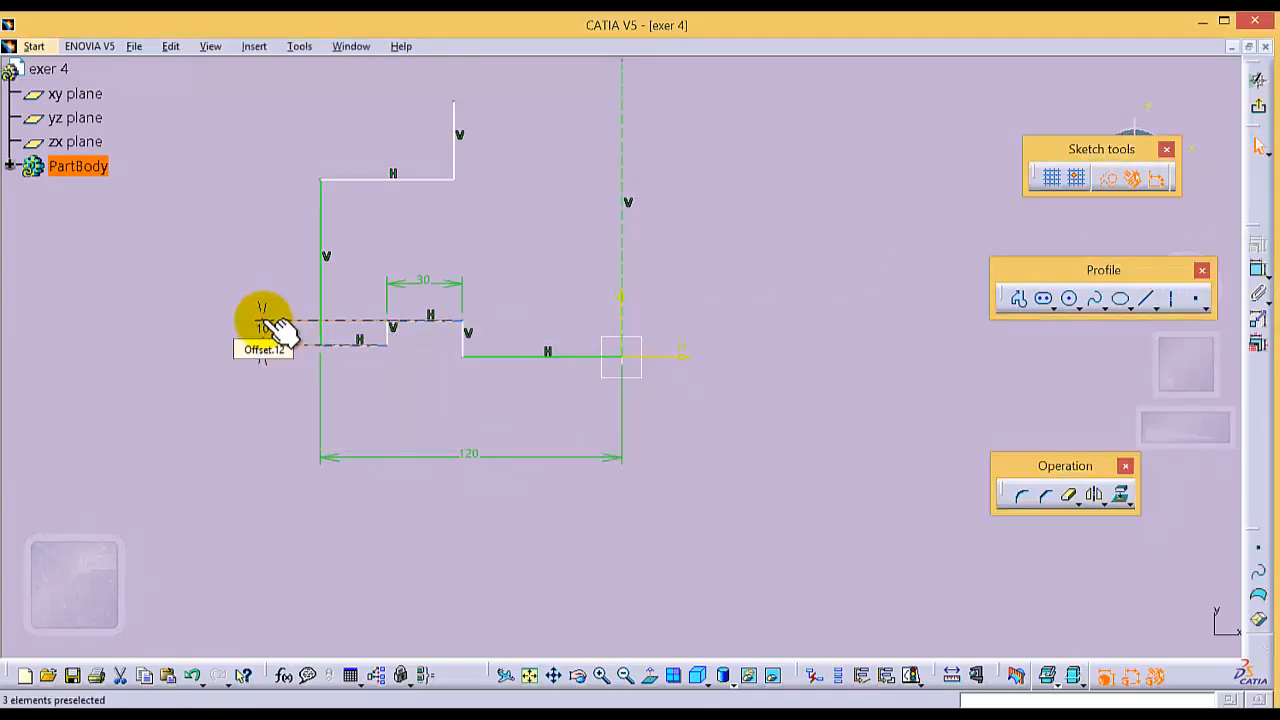
{"action": "left_click", "coordinate": [277, 434]}
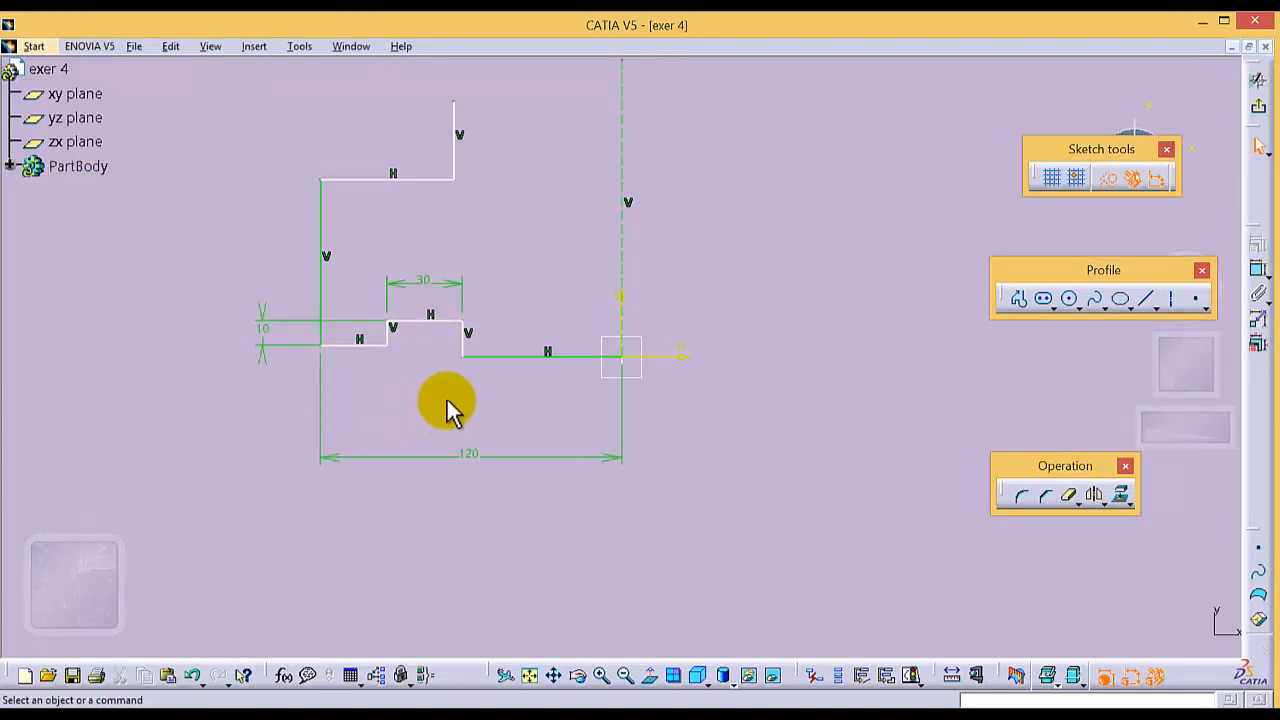
Dimension the profile's lower left horizontal line and set its length to 40 mm.
{"action": "left_click", "coordinate": [355, 344]}
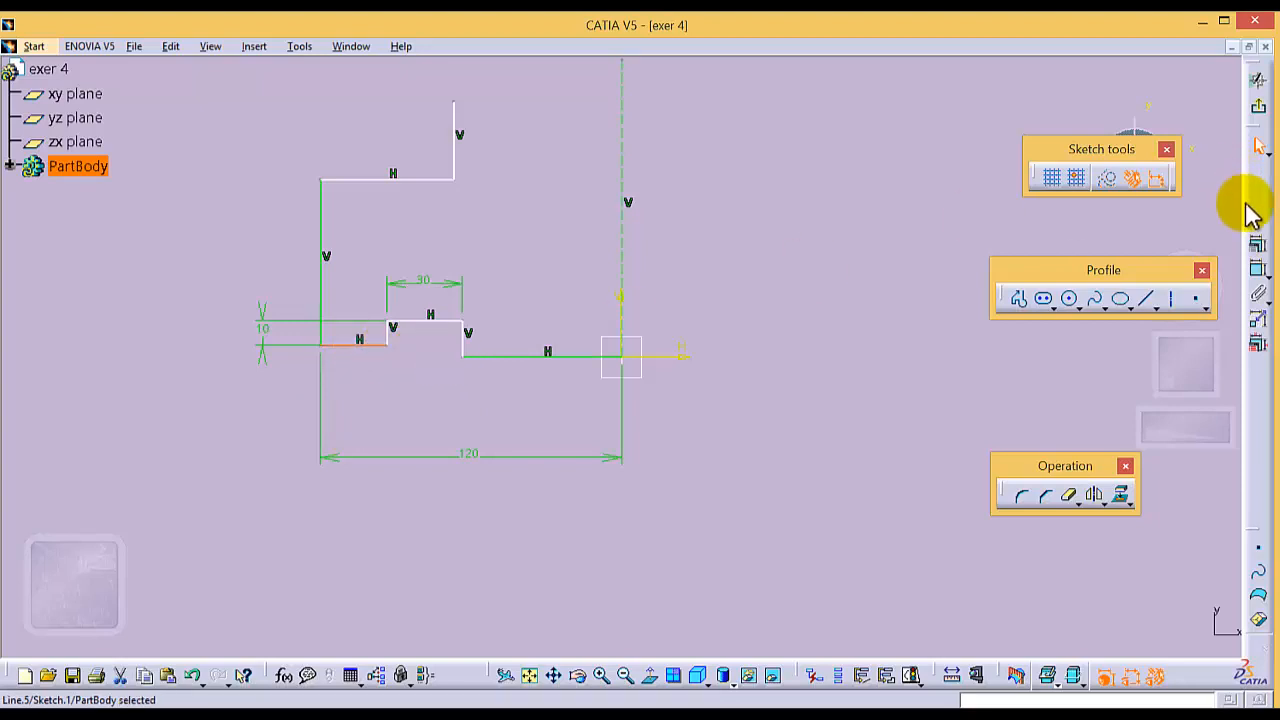
{"action": "left_click", "coordinate": [1258, 274]}
{"action": "left_click", "coordinate": [357, 412]}
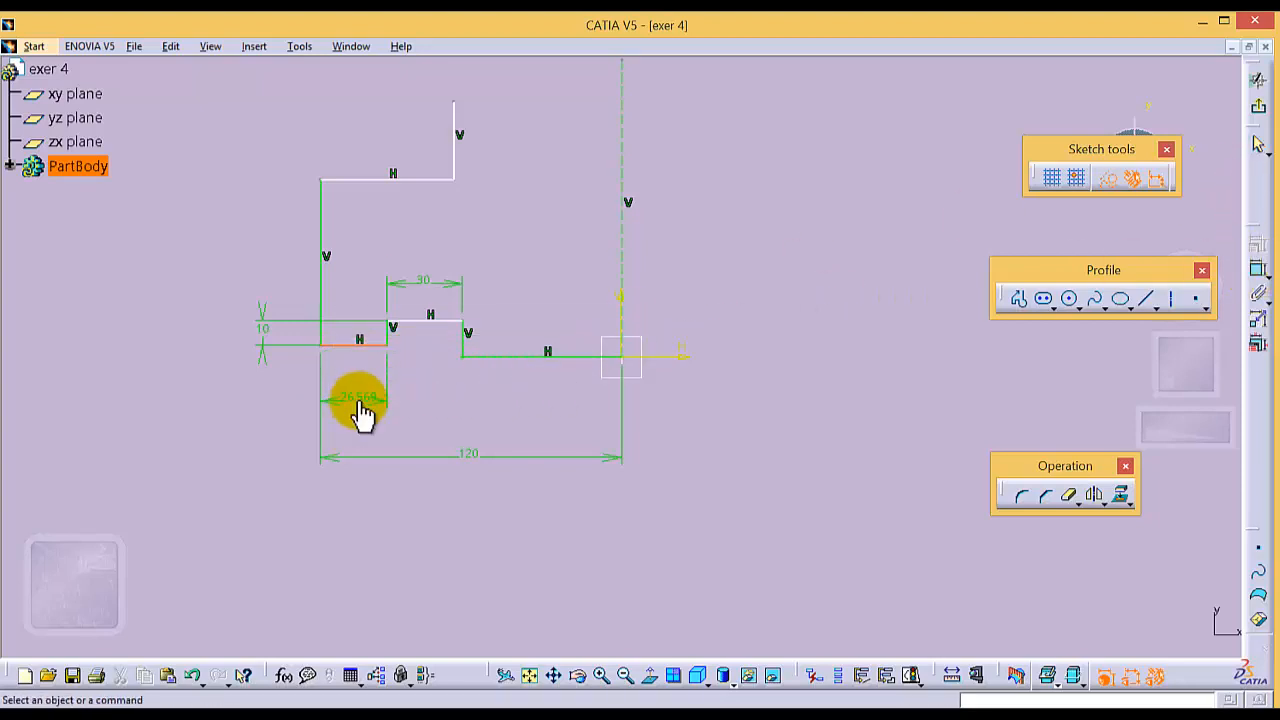
{"action": "double_click", "coordinate": [360, 400]}
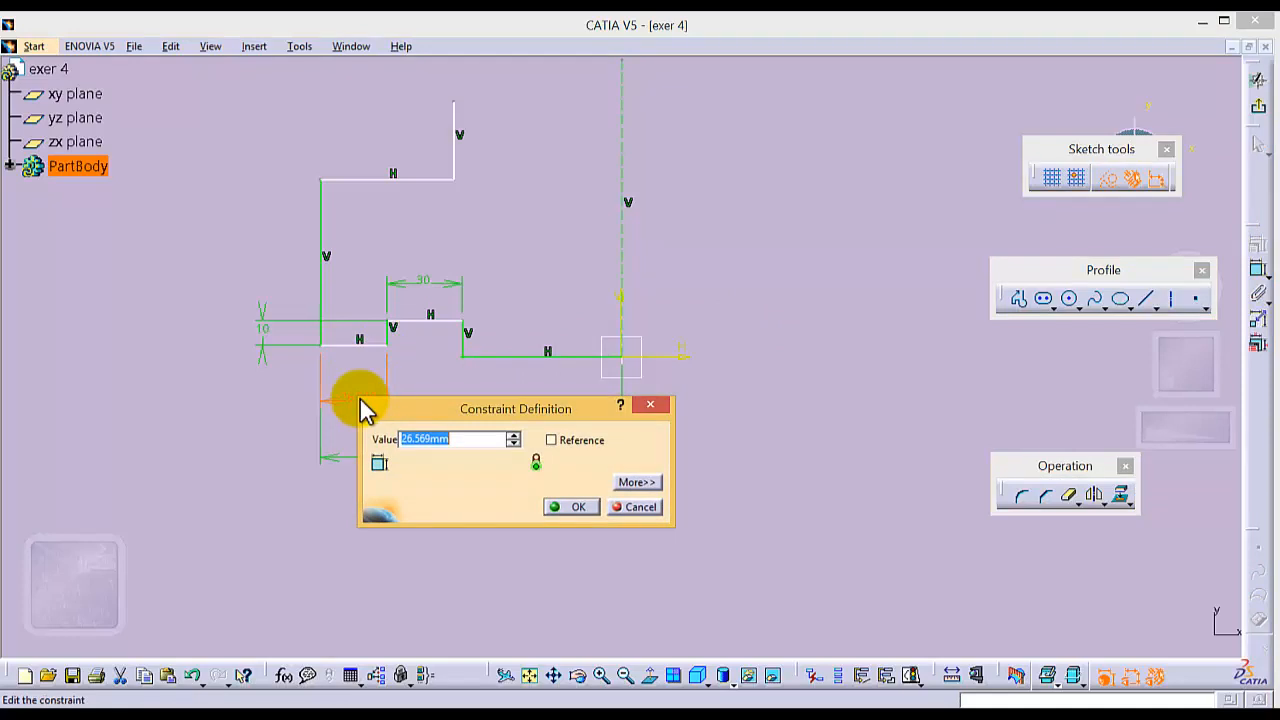
{"action": "type", "text": "40"}
{"action": "key", "text": "Return"}
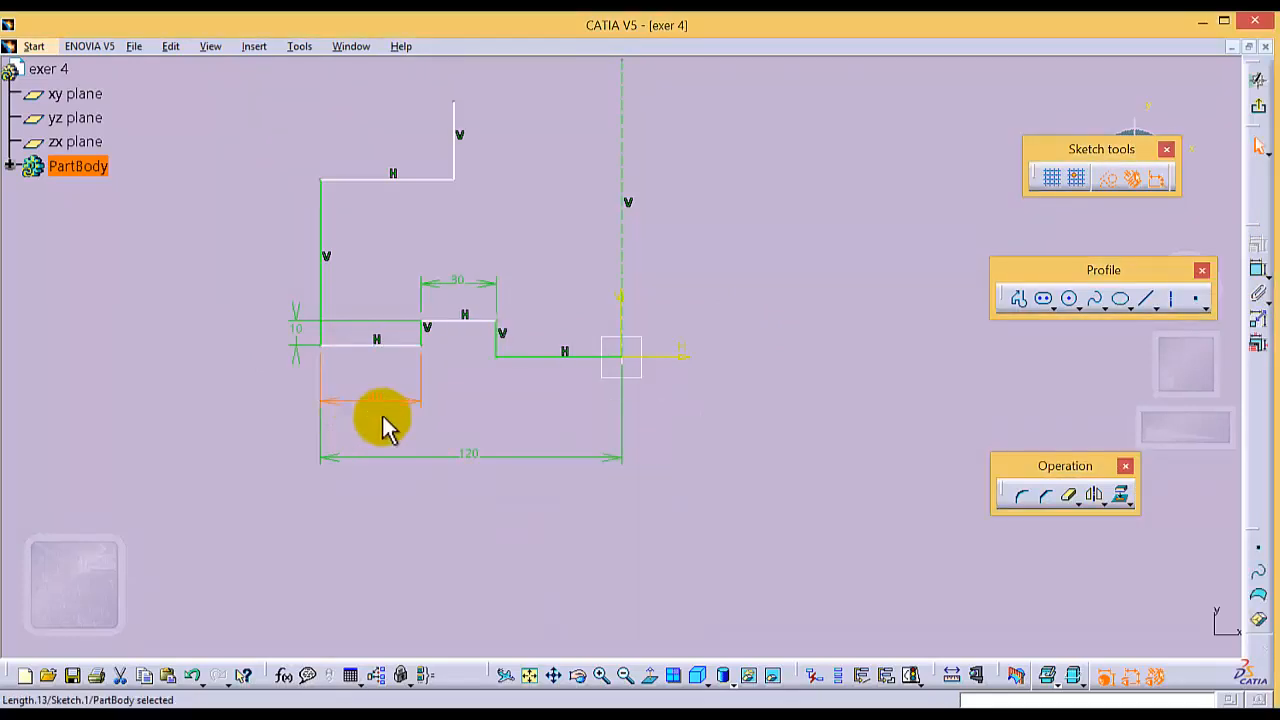
{"action": "left_click", "coordinate": [470, 437]}
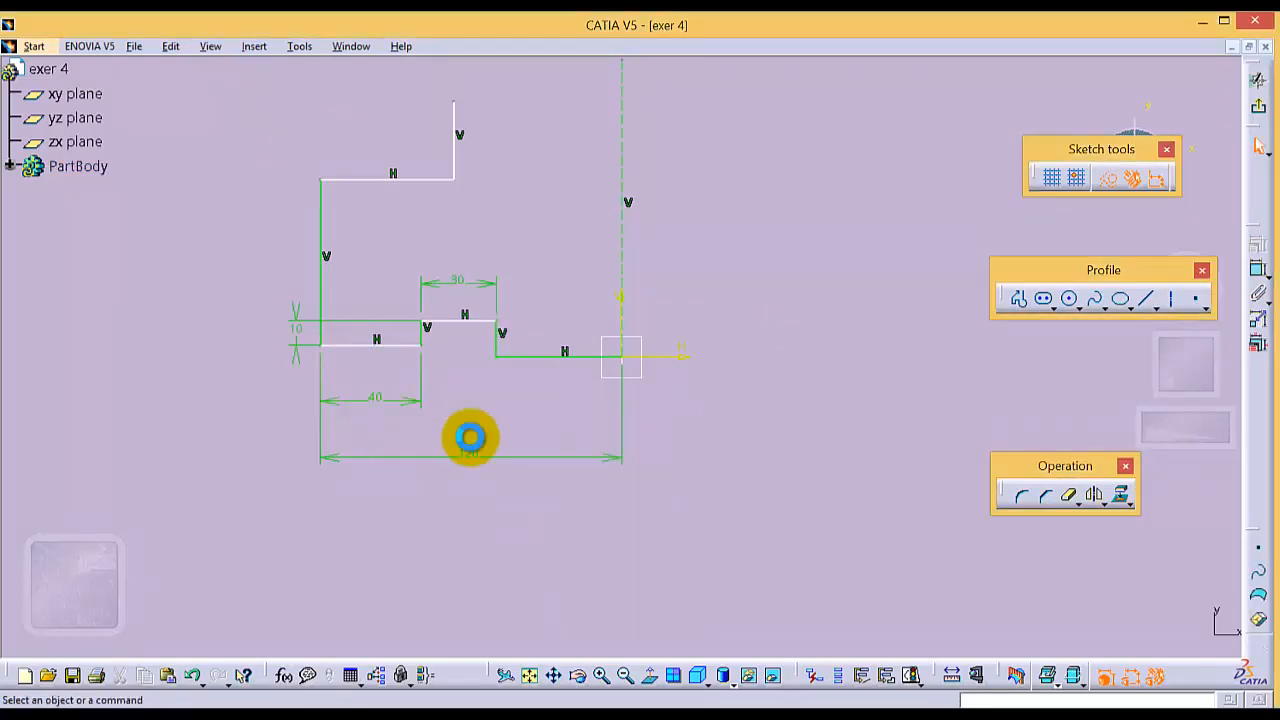
Constrain the notch's lower left corner to be coincident with the horizontal line that starts at the origin.
{"action": "left_click", "coordinate": [423, 343]}
{"action": "mouse_move", "coordinate": [423, 343]}
{"action": "left_mouse_down"}
{"action": "mouse_move", "coordinate": [426, 366]}
{"action": "mouse_move", "coordinate": [441, 315]}
{"action": "mouse_move", "coordinate": [433, 358]}
{"action": "mouse_move", "coordinate": [440, 333]}
{"action": "left_mouse_up"}
{"action": "left_click", "coordinate": [443, 354]}
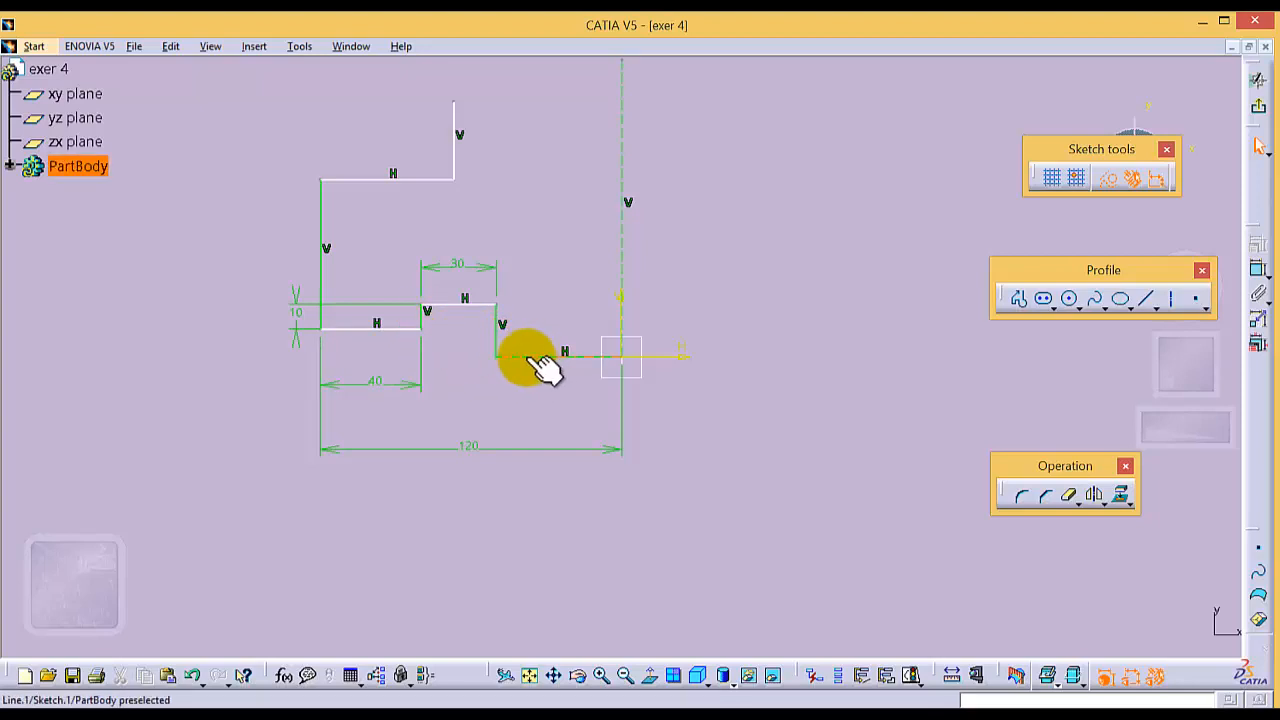
{"action": "left_click", "coordinate": [428, 326]}
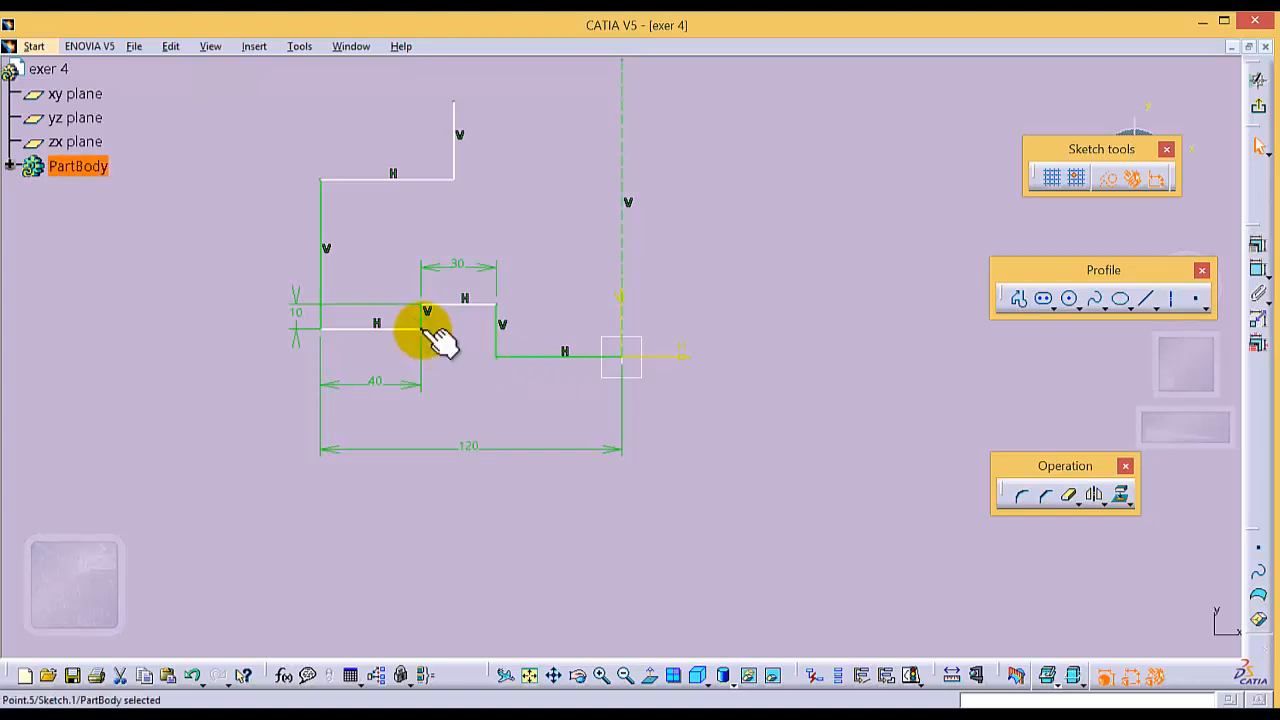
{"action": "left_click", "coordinate": [517, 355], "text": "ctrl"}
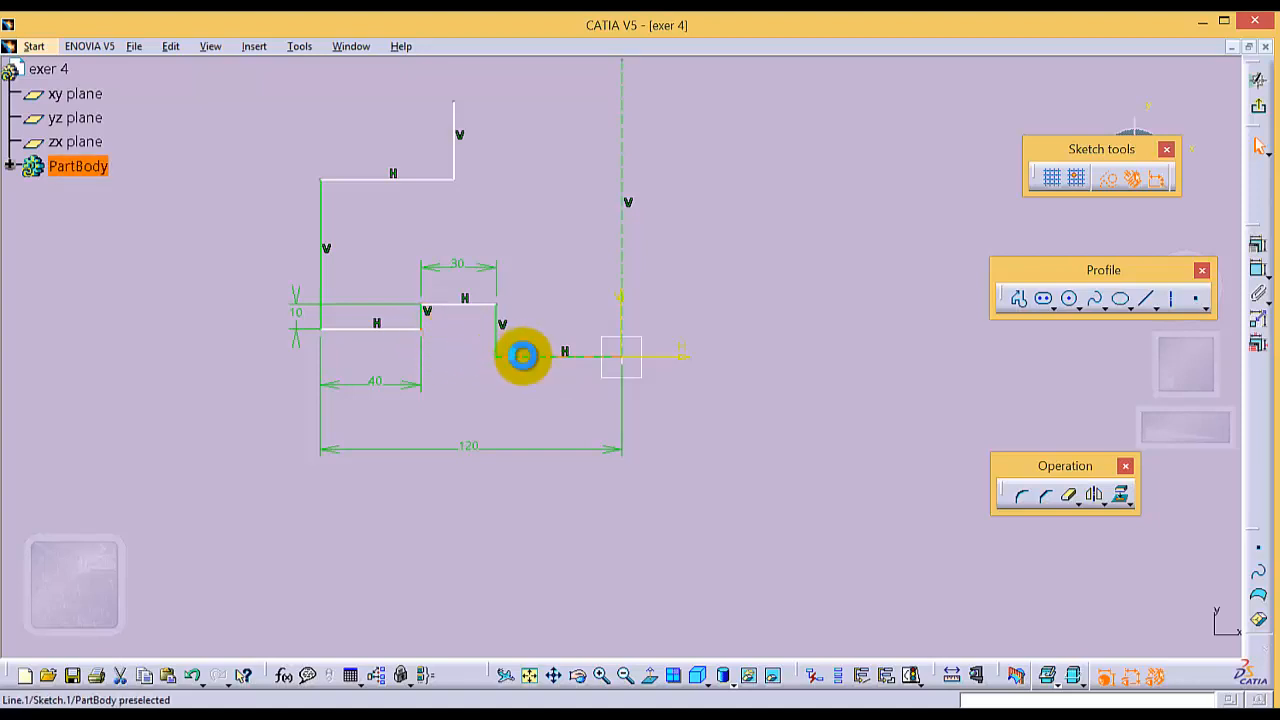
{"action": "left_click", "coordinate": [1259, 270]}
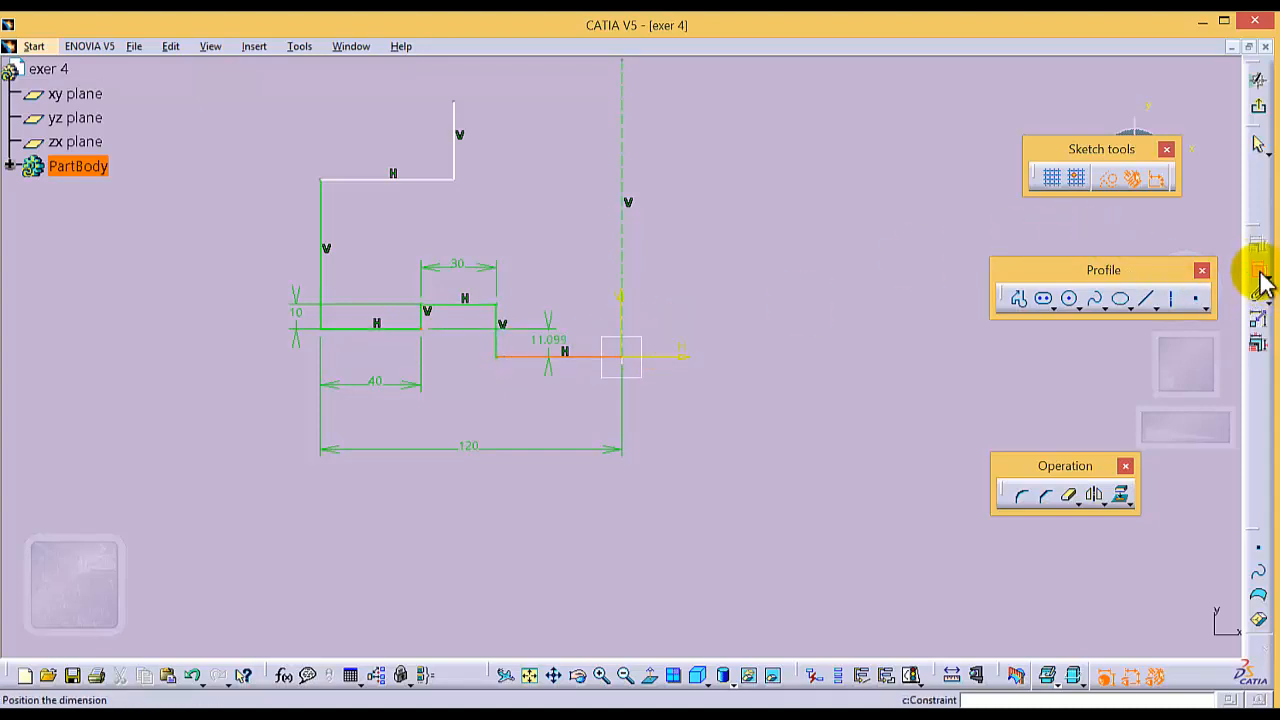
{"action": "left_click", "coordinate": [781, 317]}
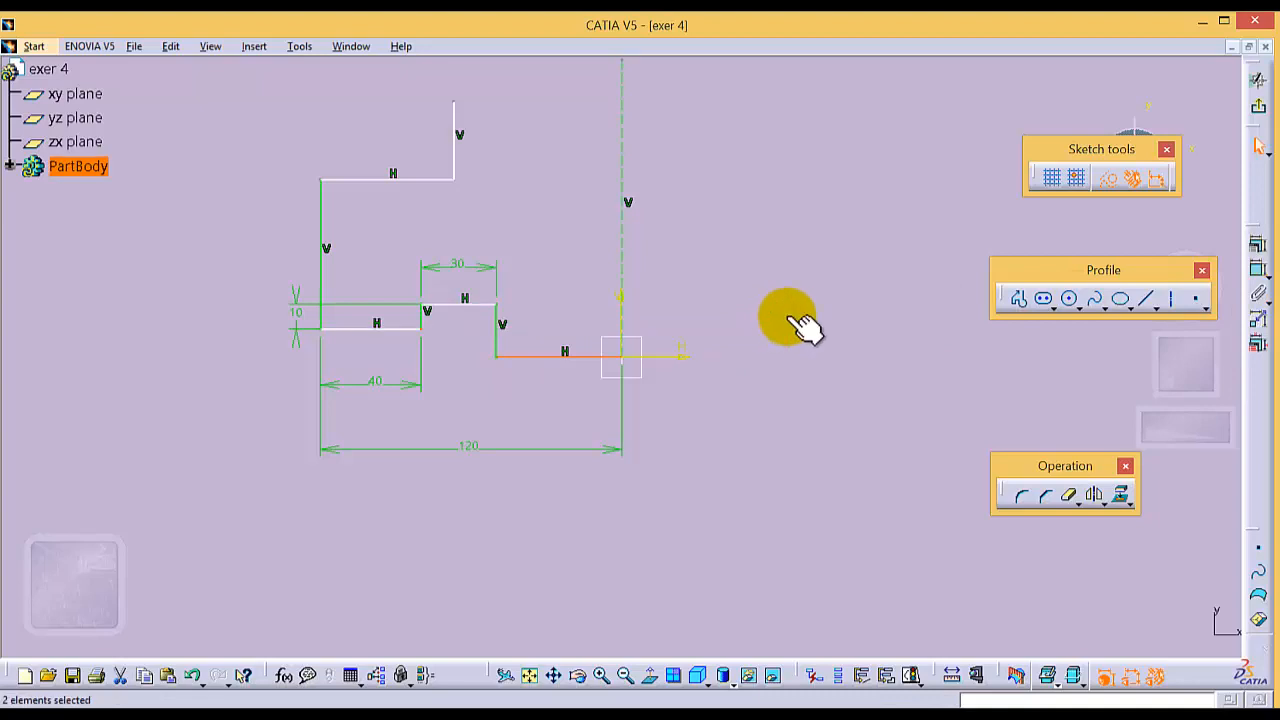
{"action": "left_click", "coordinate": [1260, 248]}
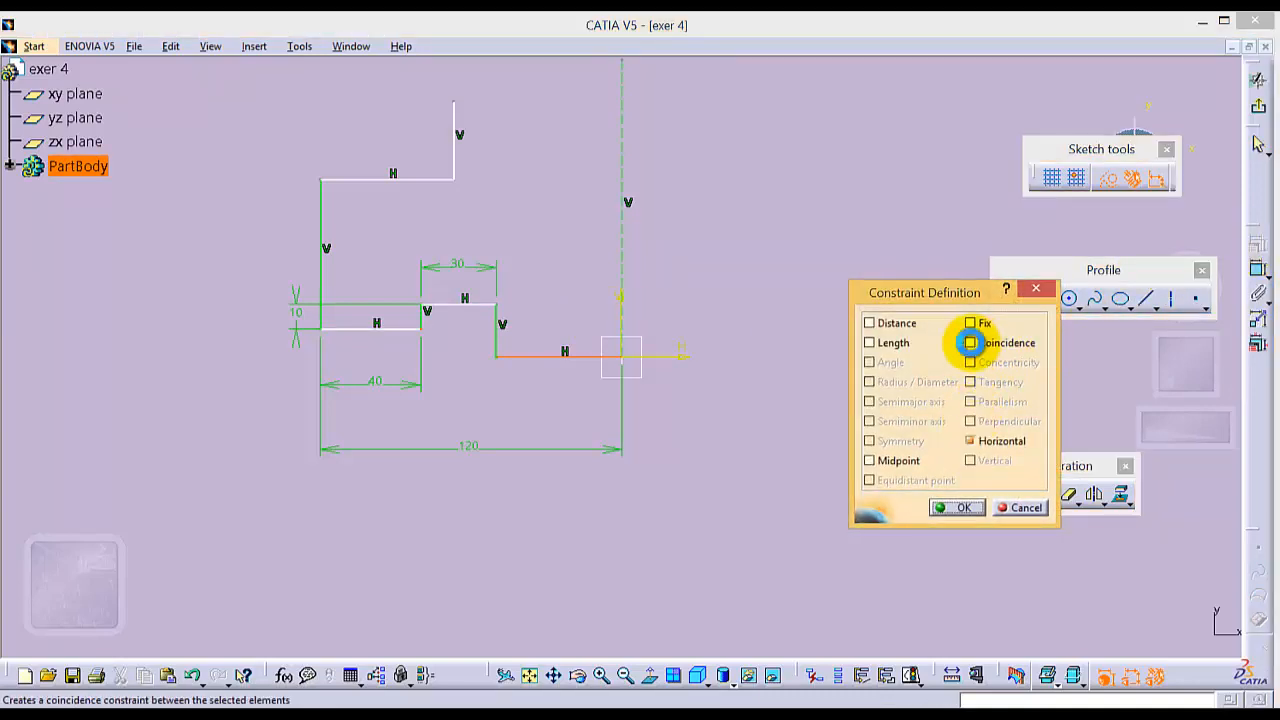
{"action": "left_click", "coordinate": [970, 342]}
{"action": "left_click", "coordinate": [950, 507]}
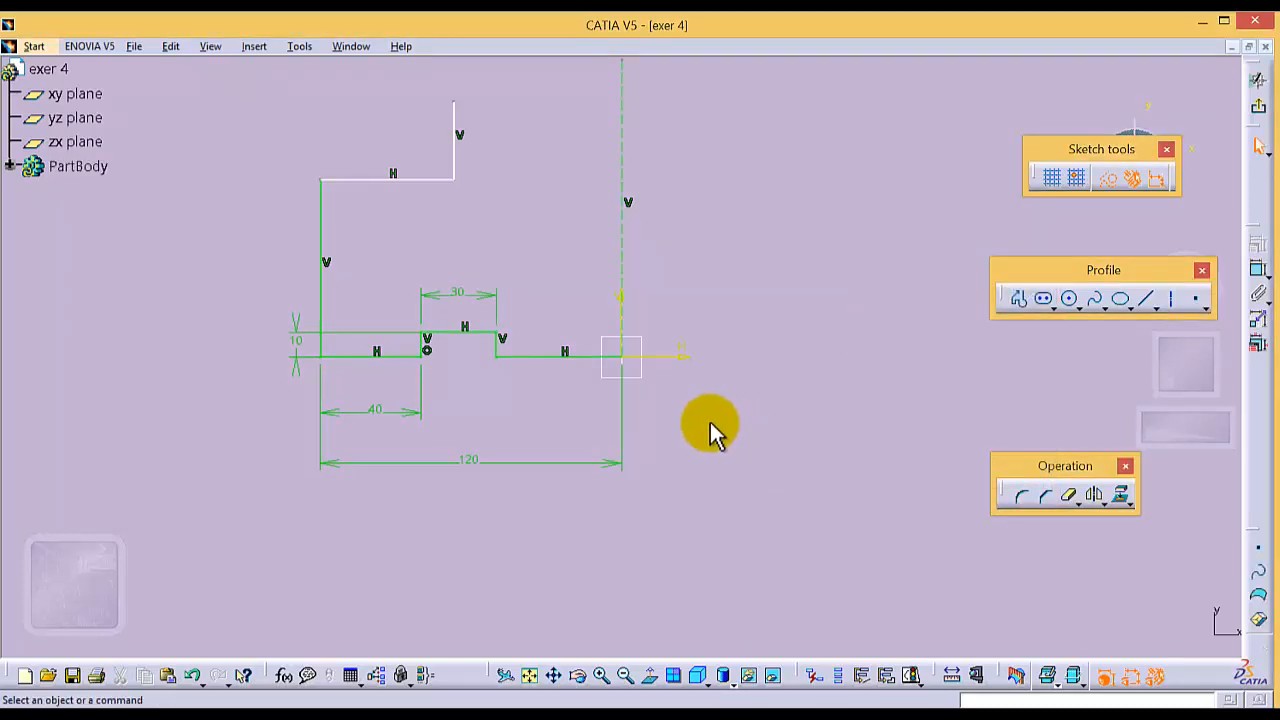
Set the notch's height dimension to 30 mm.
{"action": "double_click", "coordinate": [295, 341]}
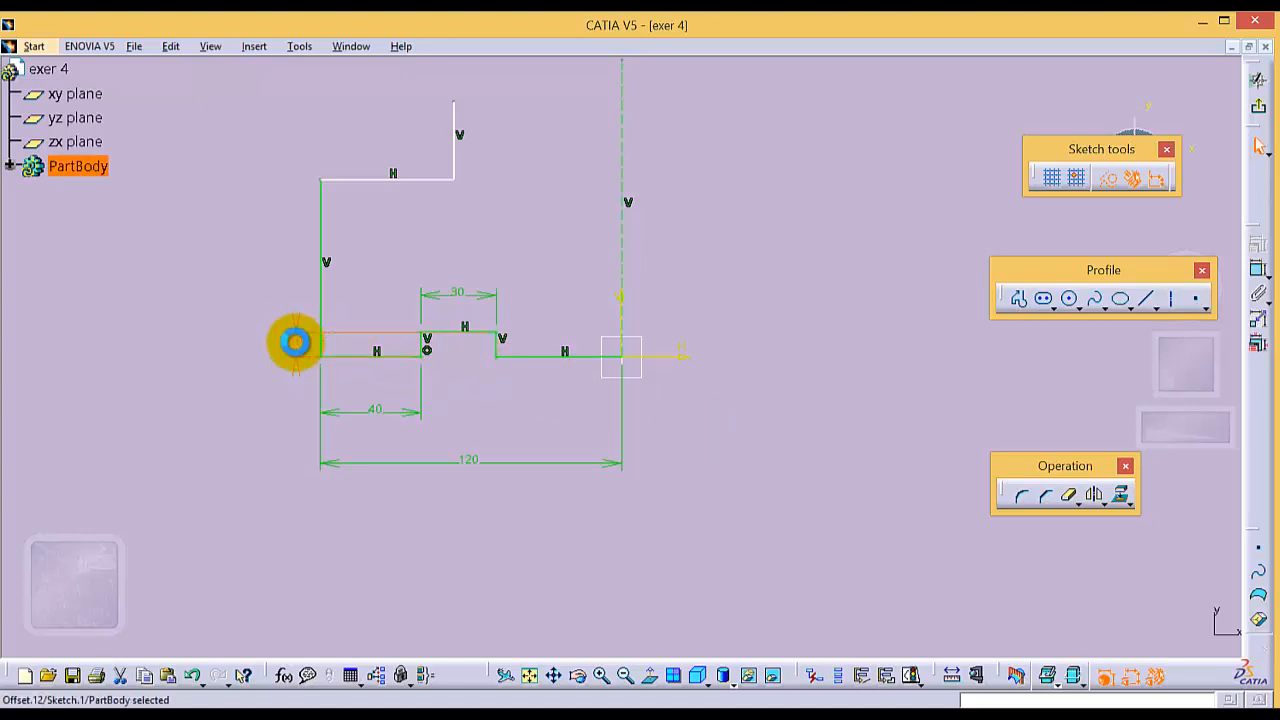
{"action": "type", "text": "30"}
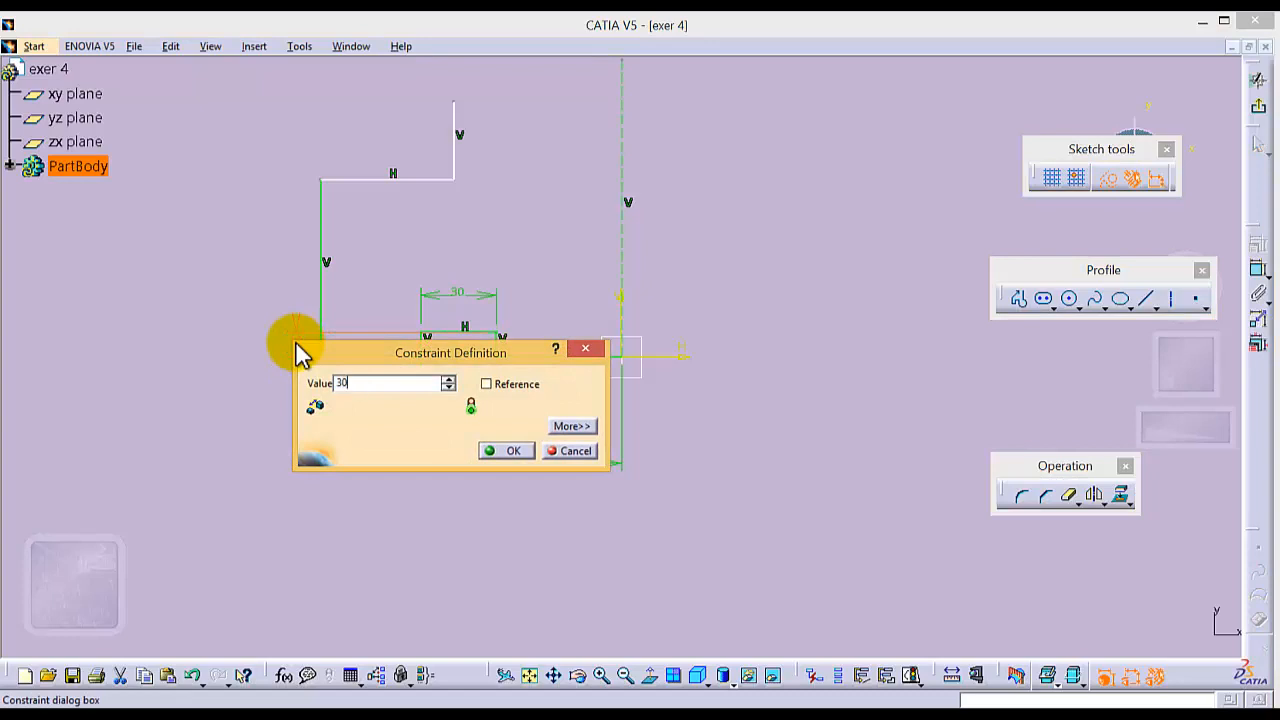
{"action": "key", "text": "Return"}
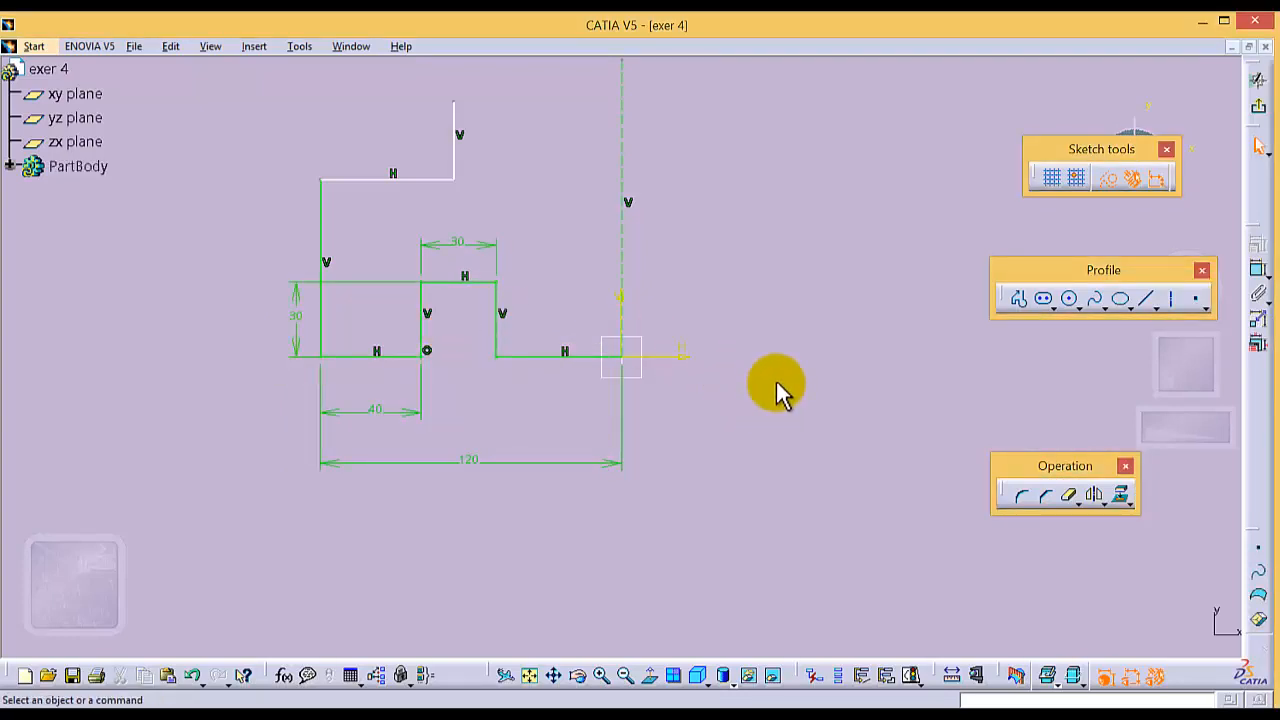
Dimension the distance between the profile's upper horizontal line and its lower left horizontal line, and set it to 140 mm.
{"action": "left_click", "coordinate": [352, 181]}
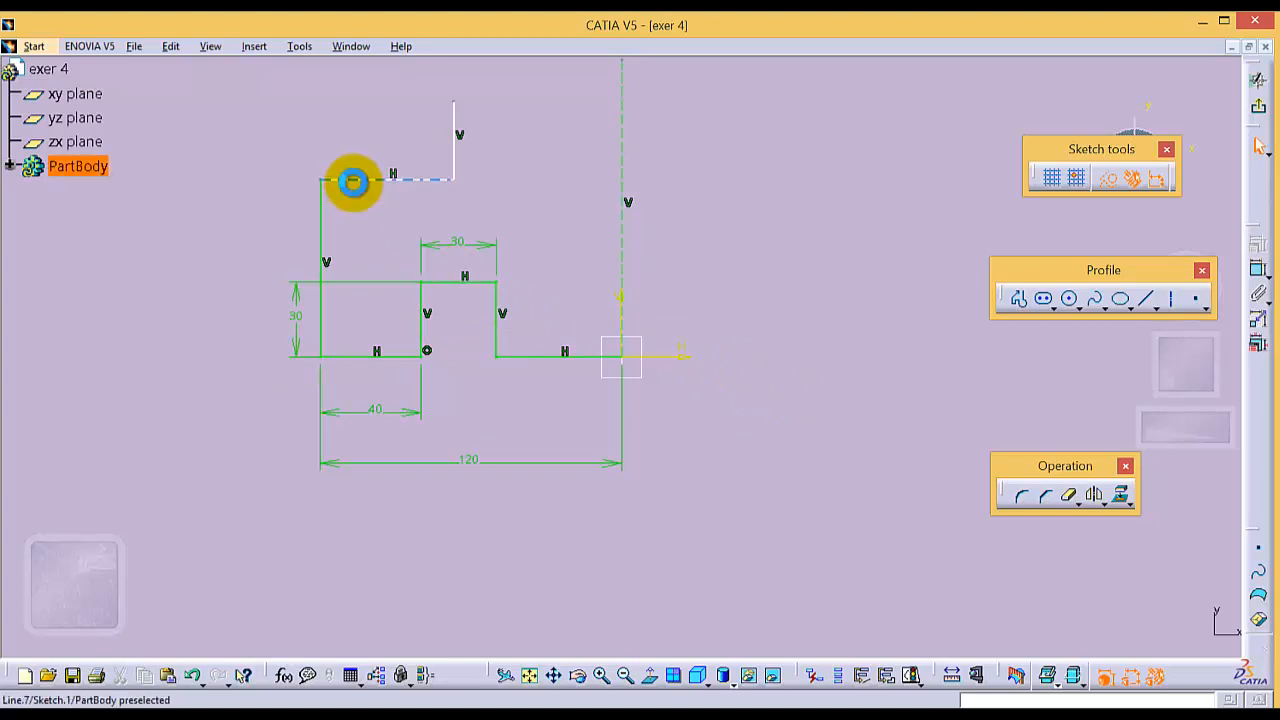
{"action": "left_click", "coordinate": [357, 355], "text": "ctrl"}
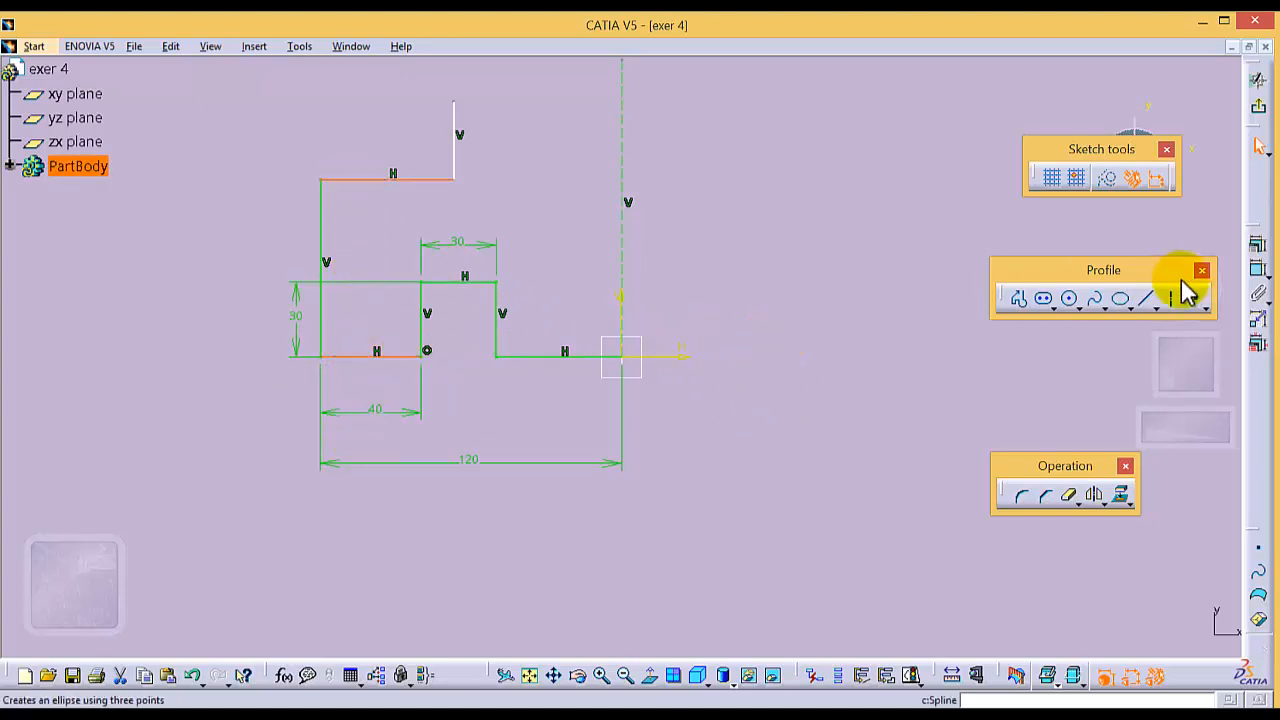
{"action": "left_click", "coordinate": [1260, 244]}
{"action": "left_click", "coordinate": [150, 258]}
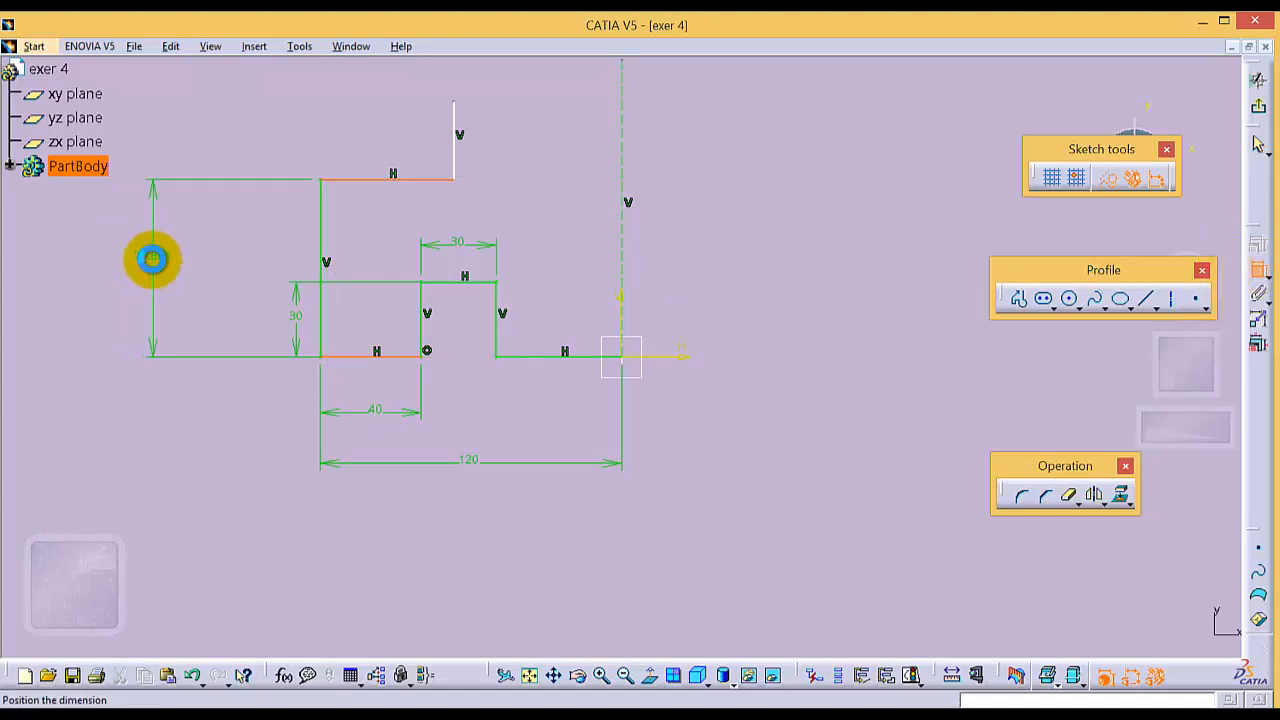
{"action": "double_click", "coordinate": [153, 260]}
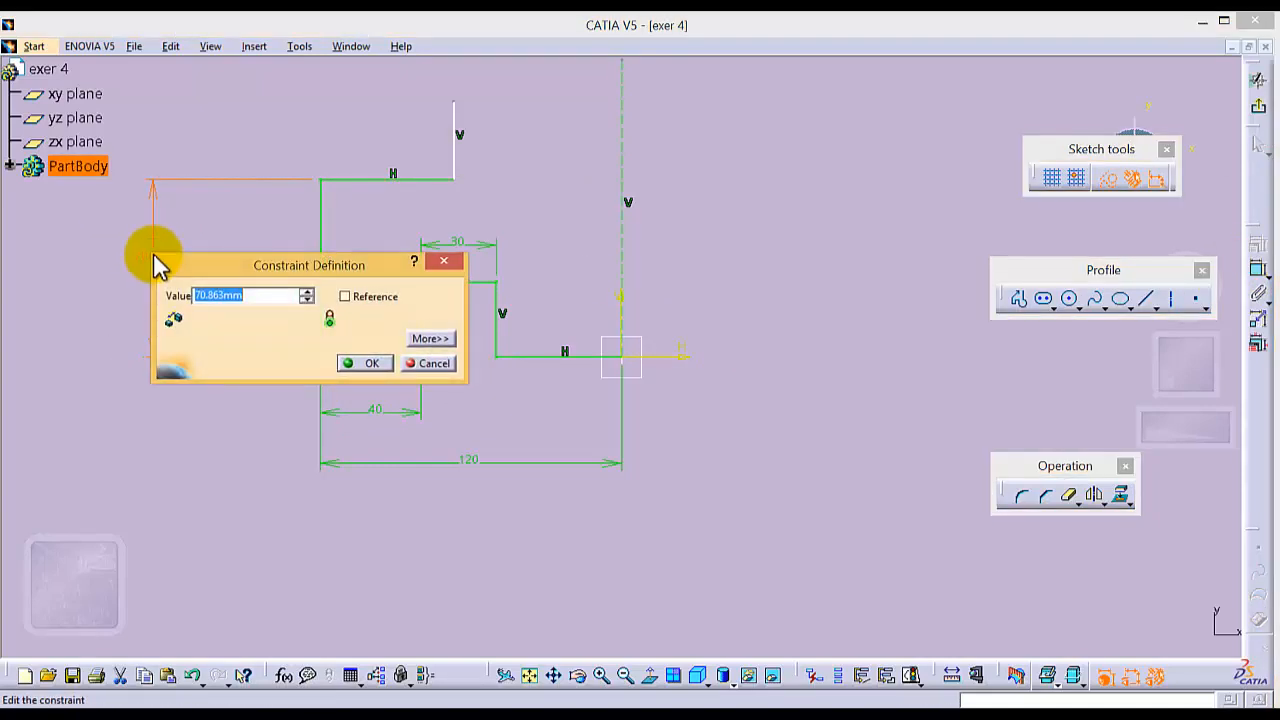
{"action": "type", "text": "140"}
{"action": "key", "text": "Return"}
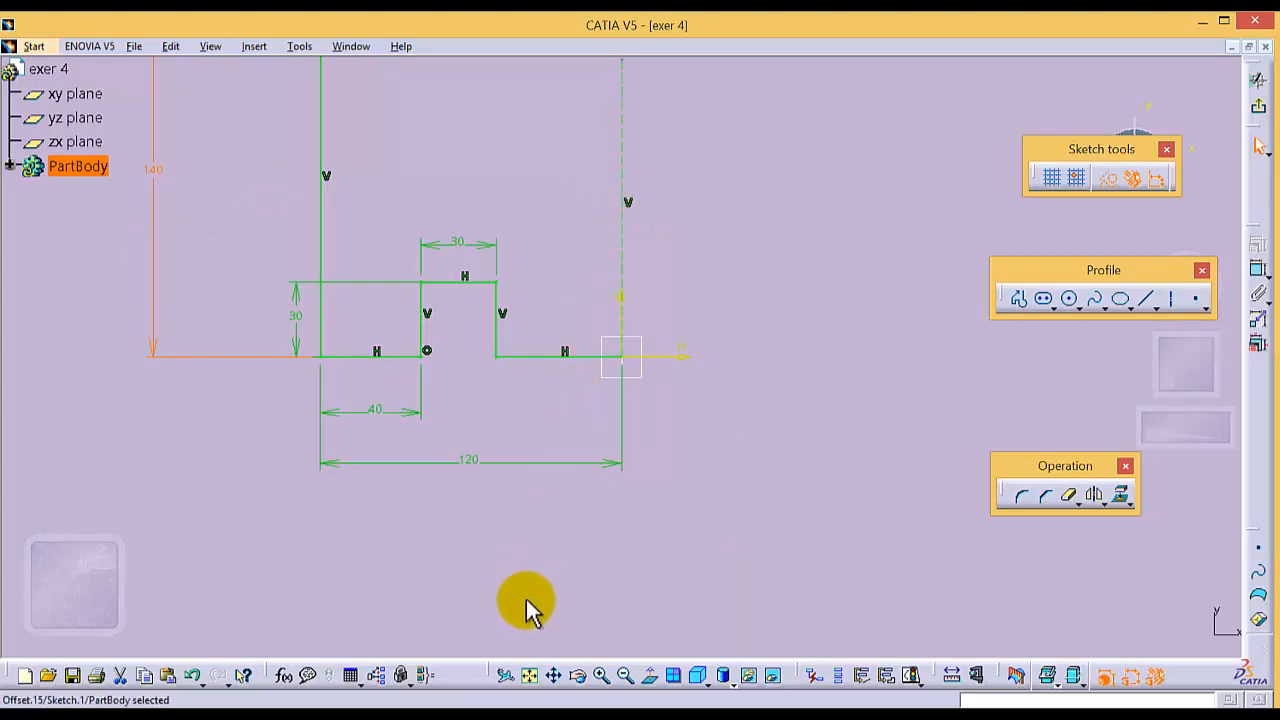
Extend the vertical construction line upward and draw a circle of about 15.5 mm radius centred on it, above the profile's upper horizontal line.
{"action": "left_click", "coordinate": [533, 678]}
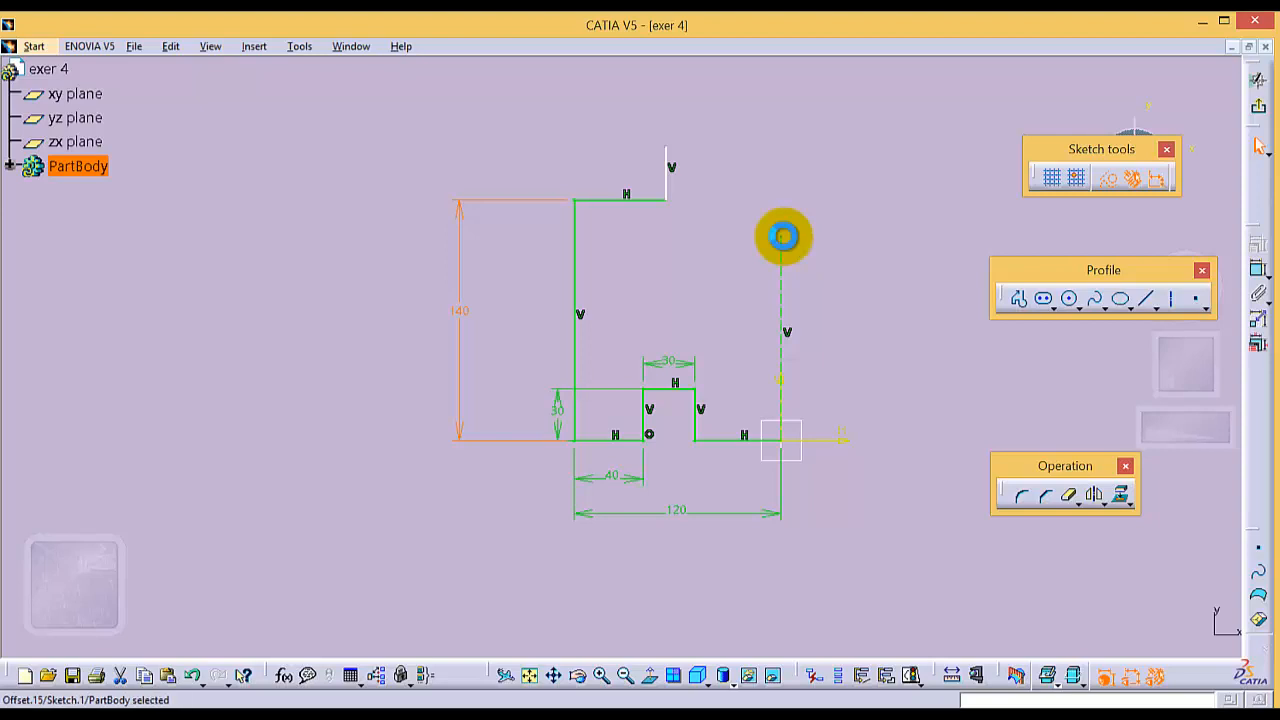
{"action": "left_click_drag", "start_coordinate": [783, 236], "coordinate": [760, 58]}
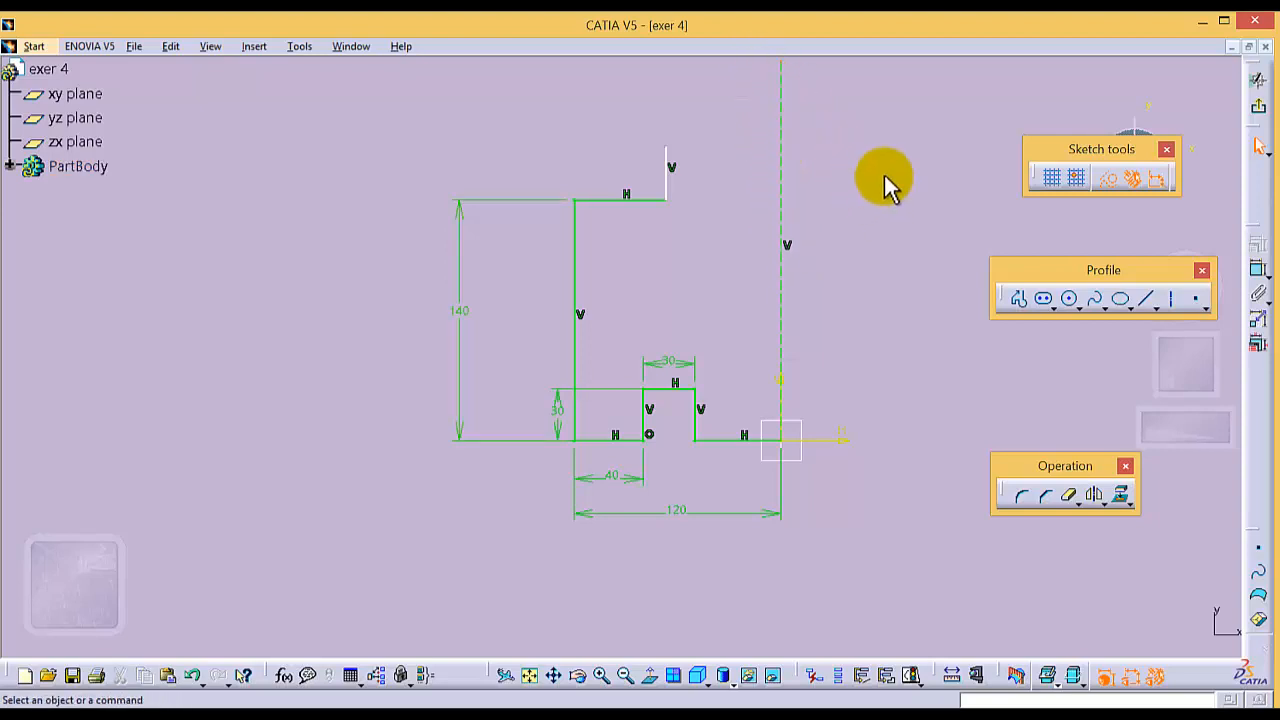
{"action": "left_click", "coordinate": [1071, 300]}
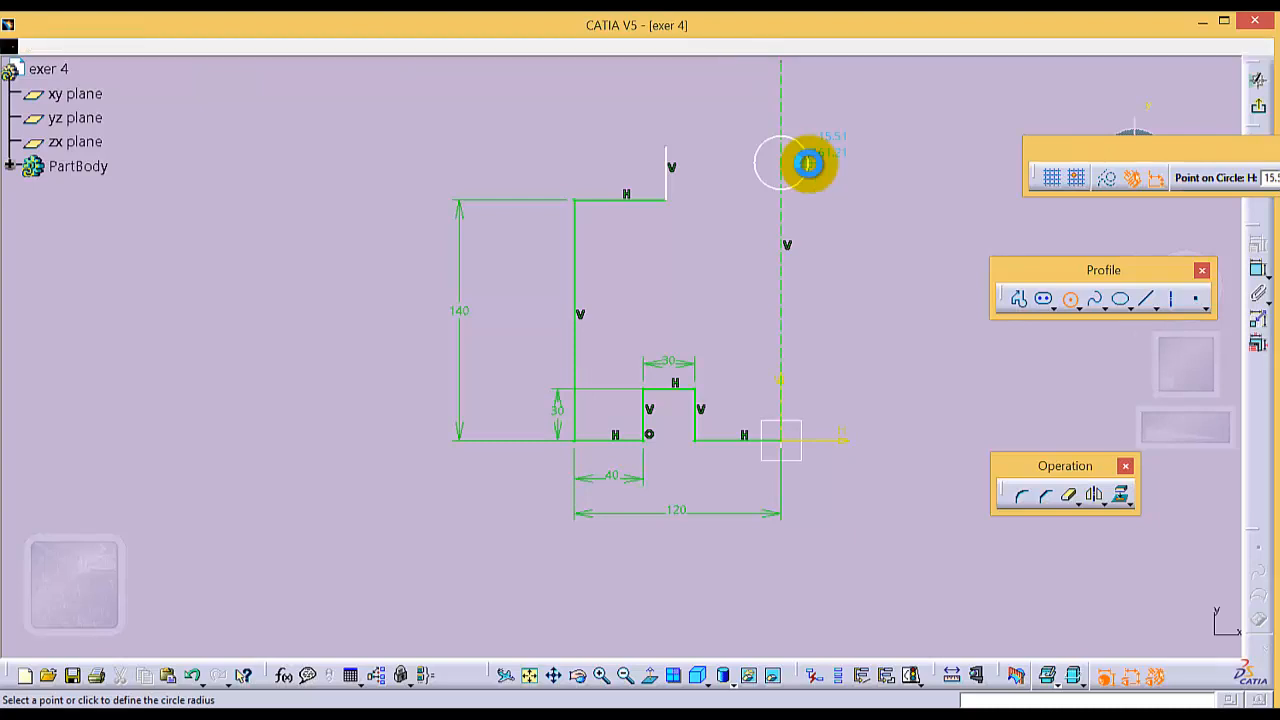
{"action": "left_click", "coordinate": [808, 163]}
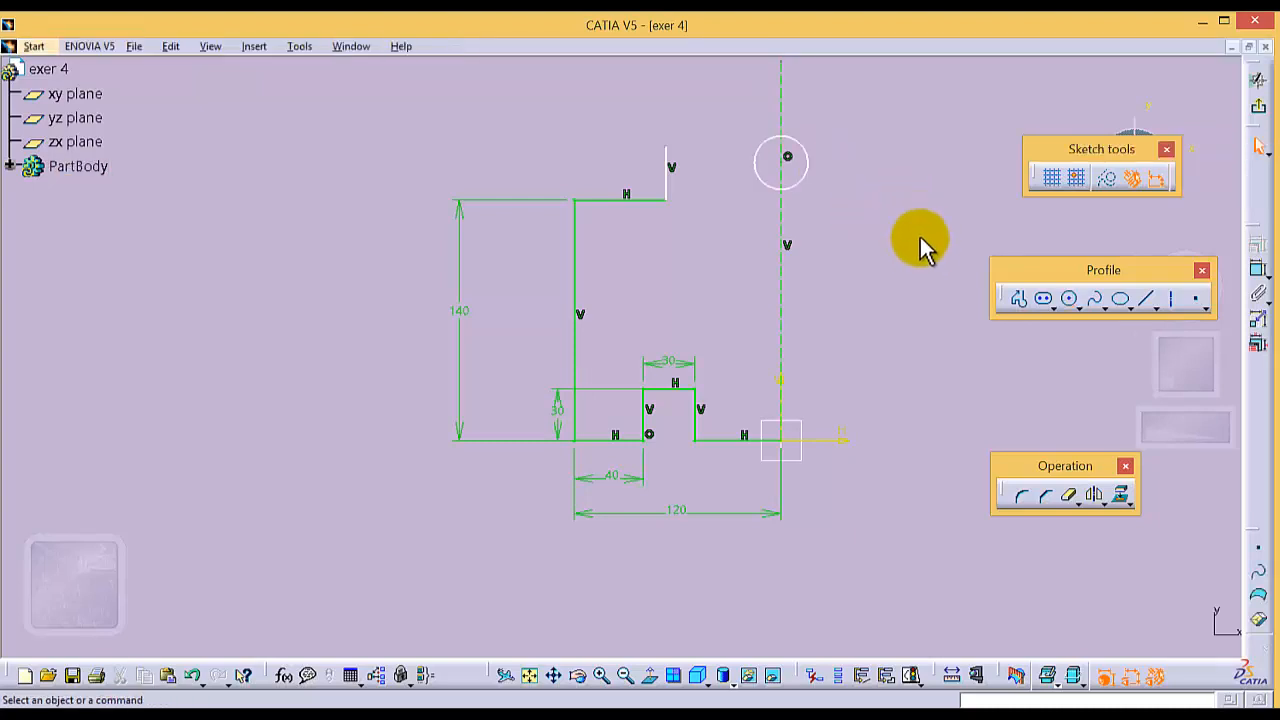
Dimension the circle's radius and set it to 80 mm.
{"action": "left_click", "coordinate": [808, 163]}
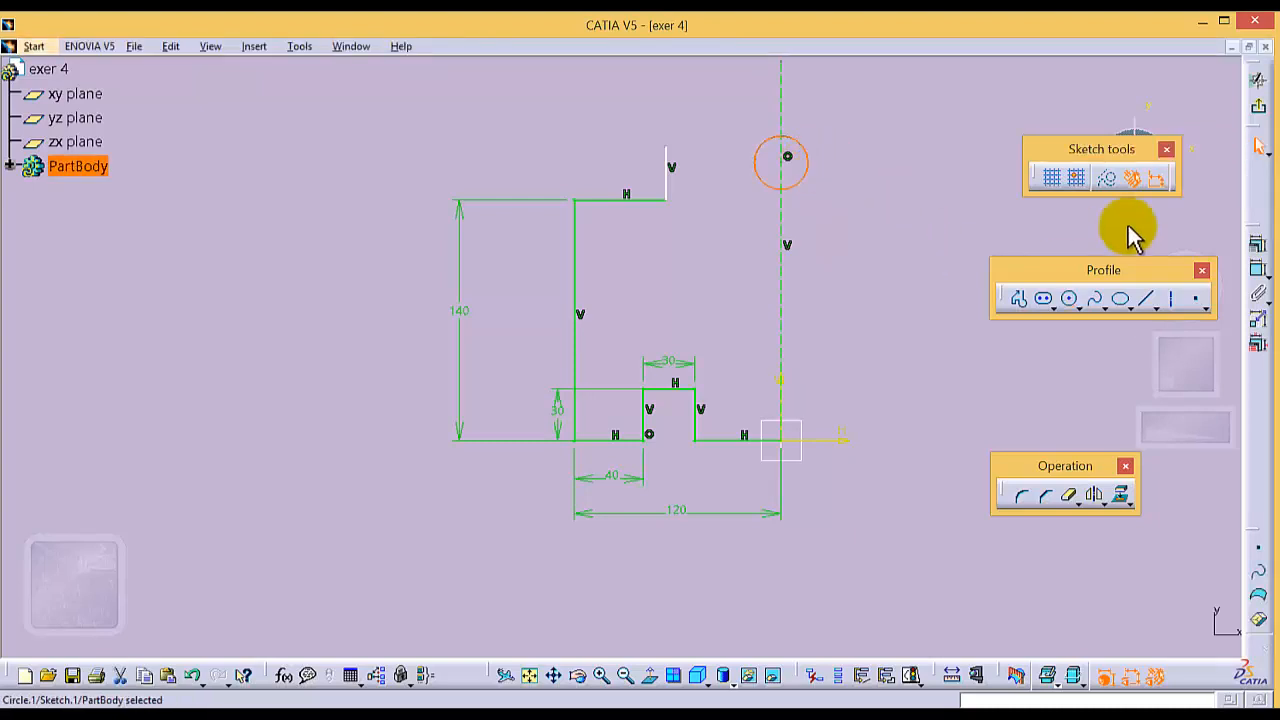
{"action": "left_click", "coordinate": [1258, 268]}
{"action": "left_click", "coordinate": [815, 96]}
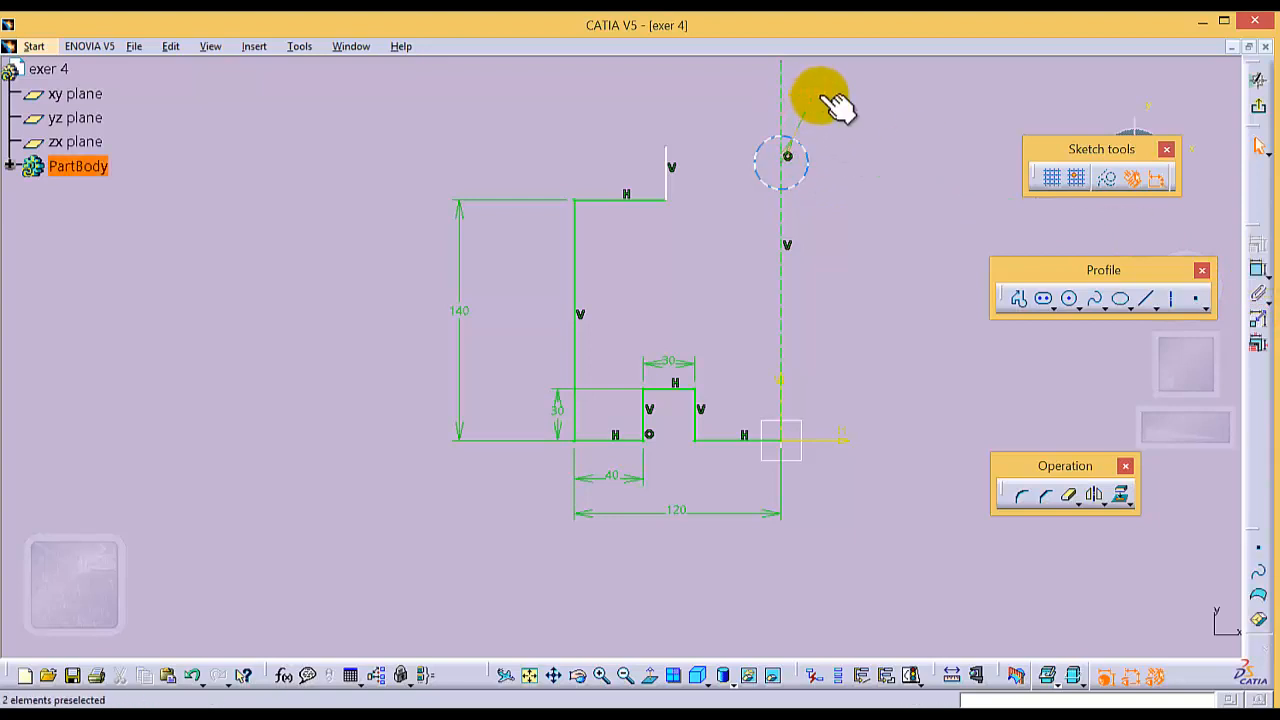
{"action": "double_click", "coordinate": [814, 94]}
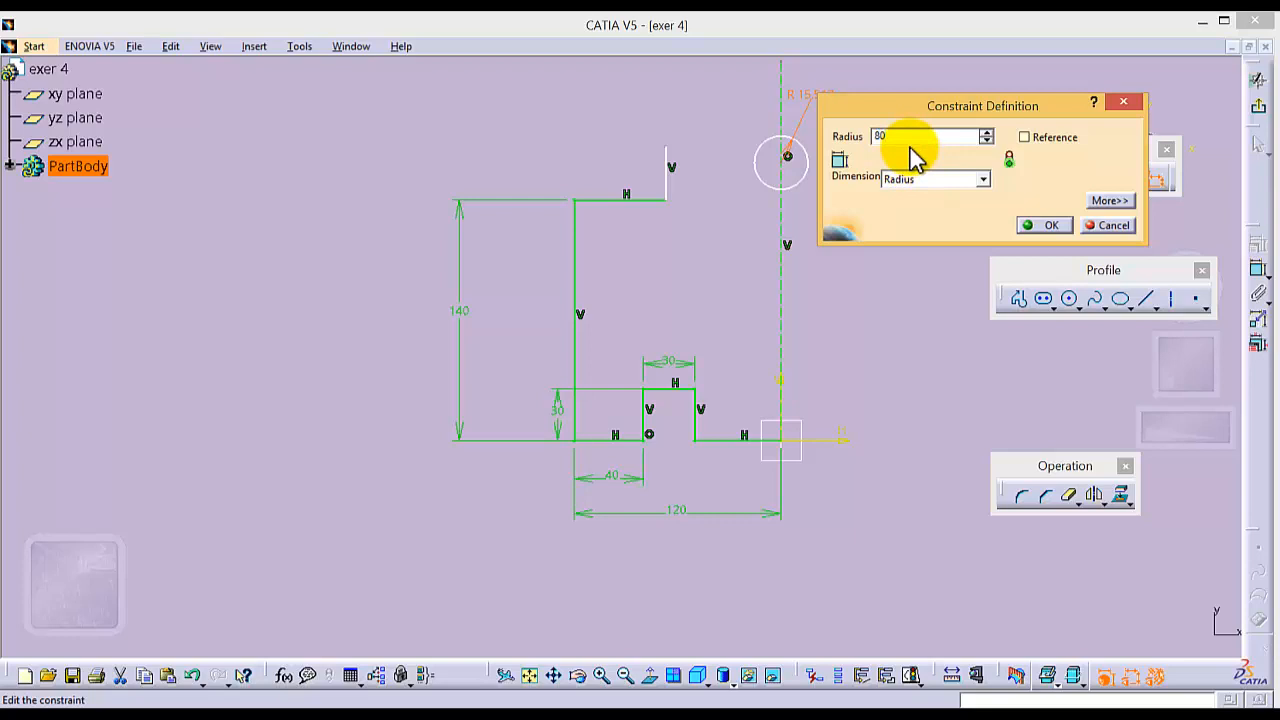
{"action": "key", "text": "Return"}
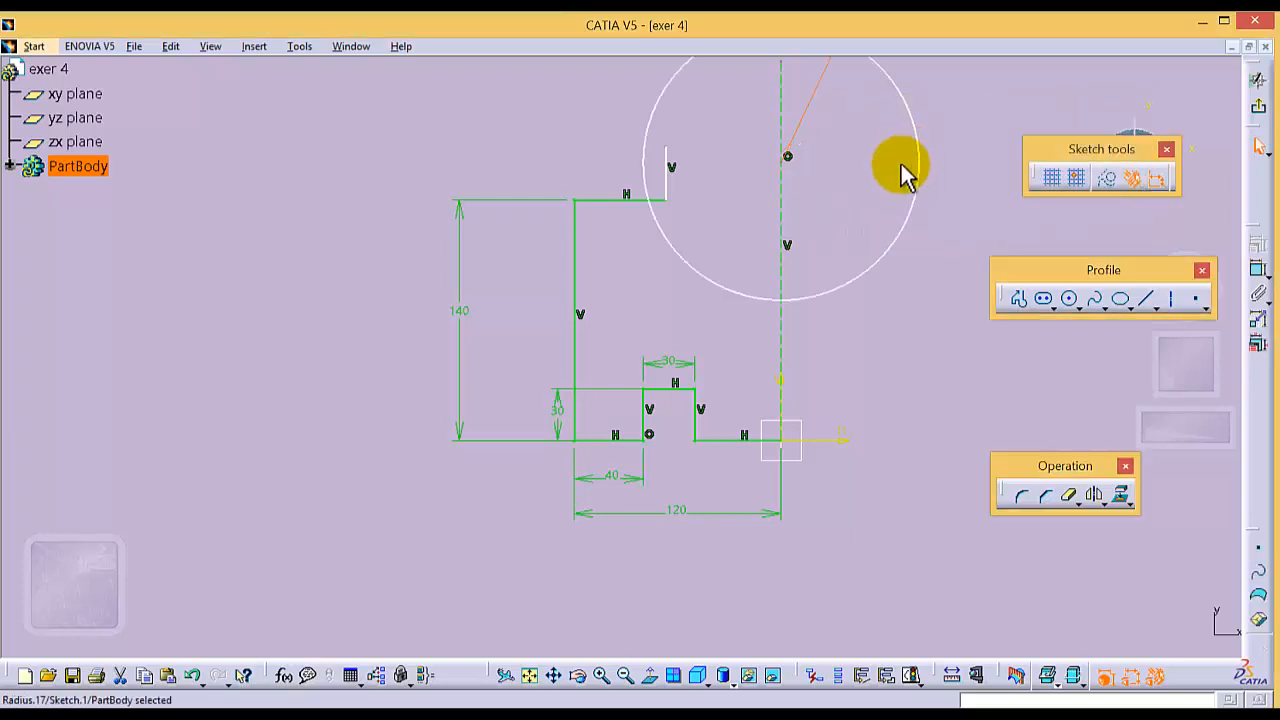
{"action": "left_click", "coordinate": [886, 216]}
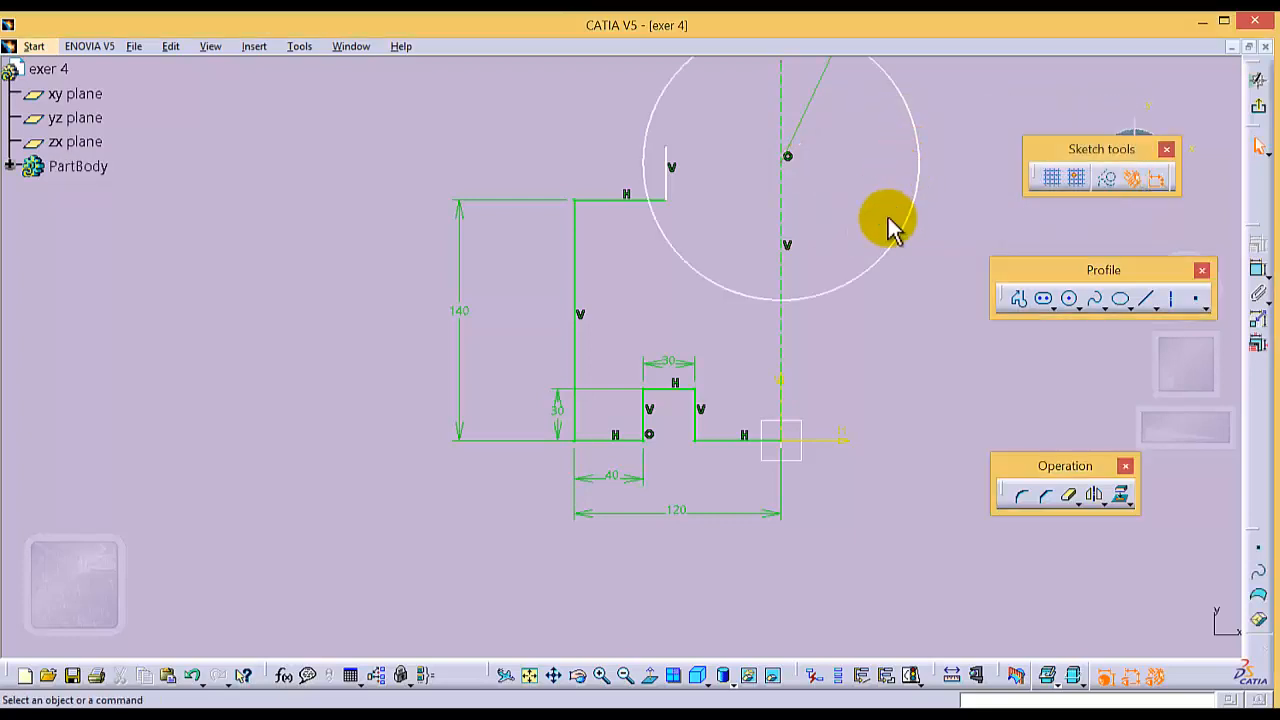
Make the short vertical line at the profile's upper end tangent to the circle.
{"action": "left_click", "coordinate": [651, 129]}
{"action": "left_click", "coordinate": [668, 160], "text": "ctrl"}
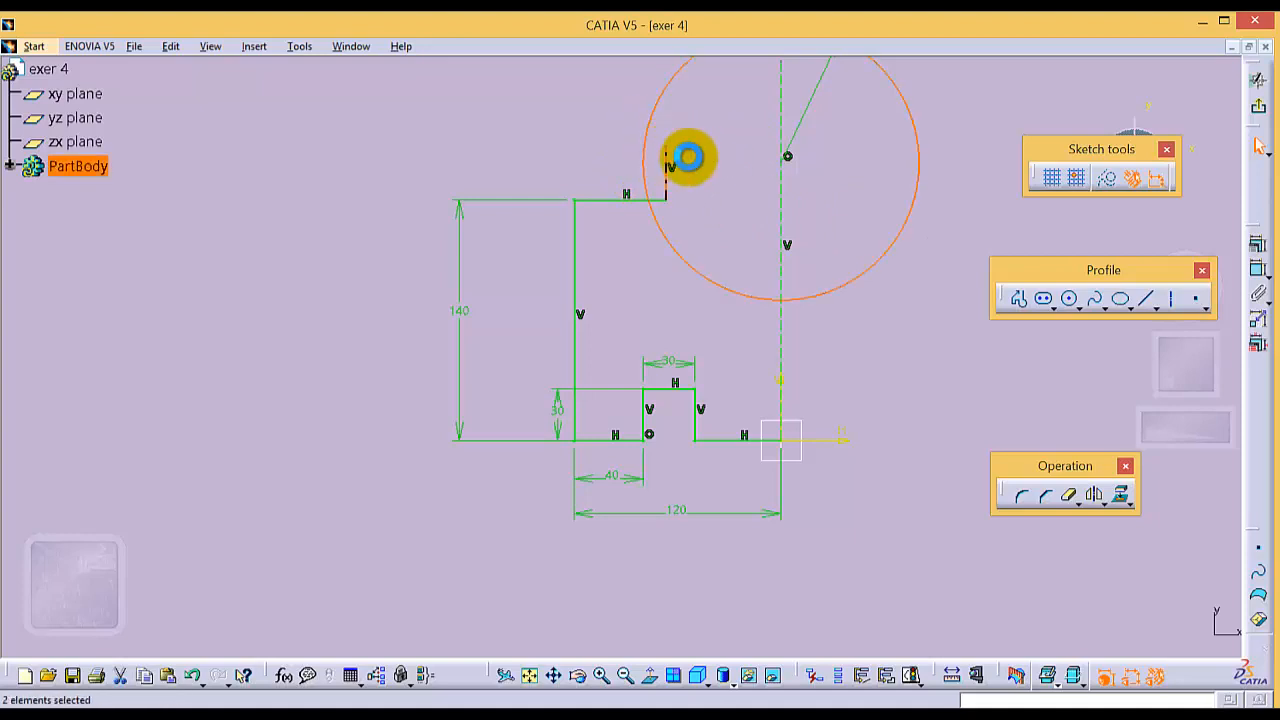
{"action": "left_click", "coordinate": [1258, 270]}
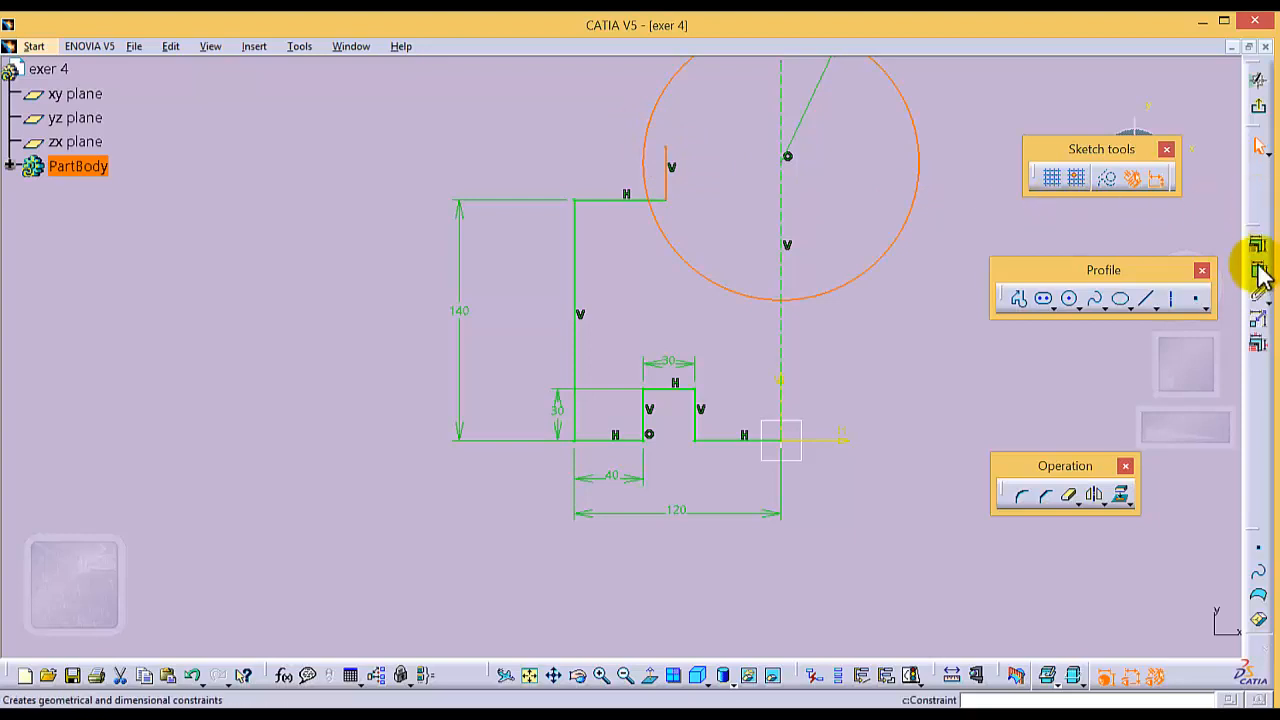
{"action": "left_click", "coordinate": [1258, 244]}
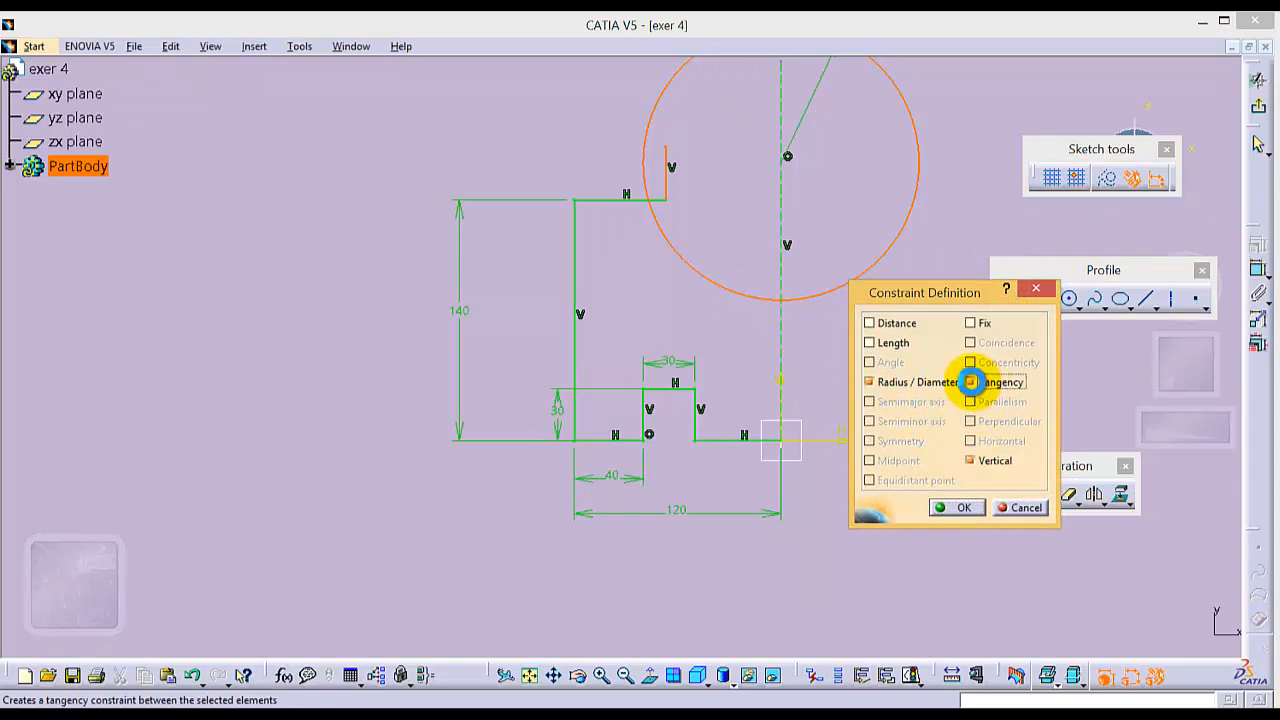
{"action": "left_click", "coordinate": [971, 384]}
{"action": "left_click", "coordinate": [955, 507]}
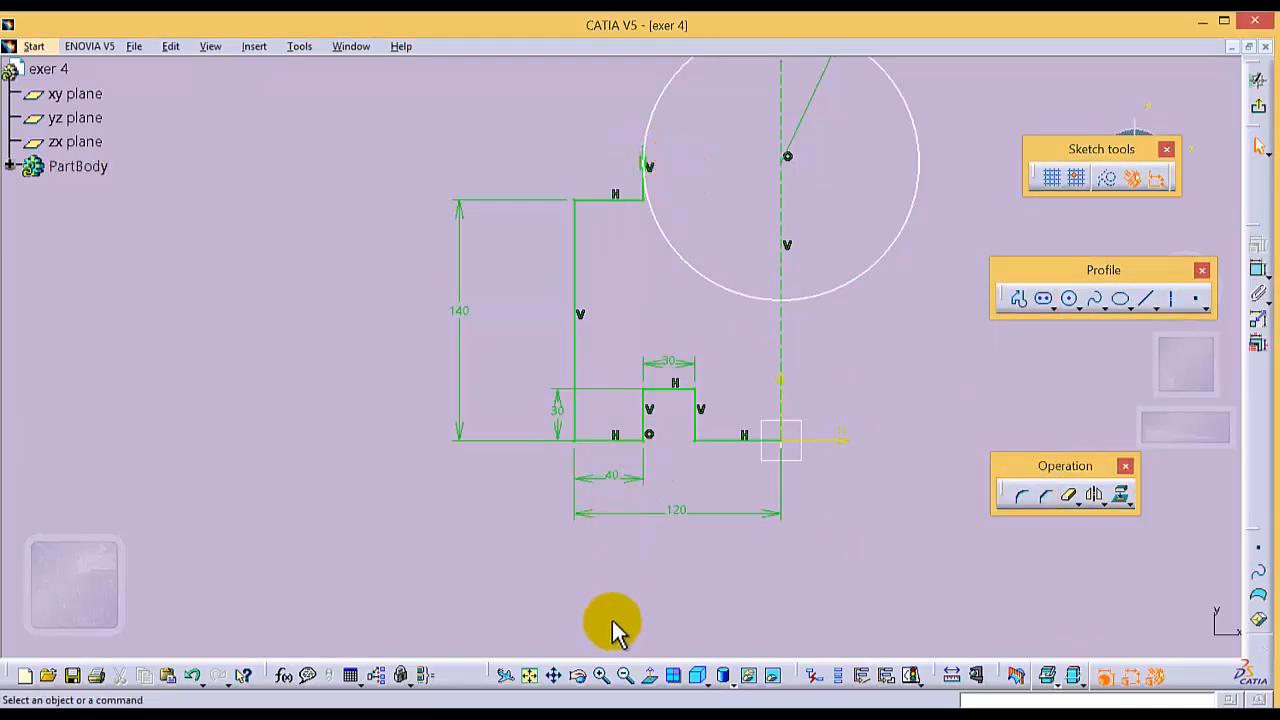
Constrain the upper endpoint of the profile's short vertical line to be coincident with the circle.
{"action": "left_click", "coordinate": [600, 675]}
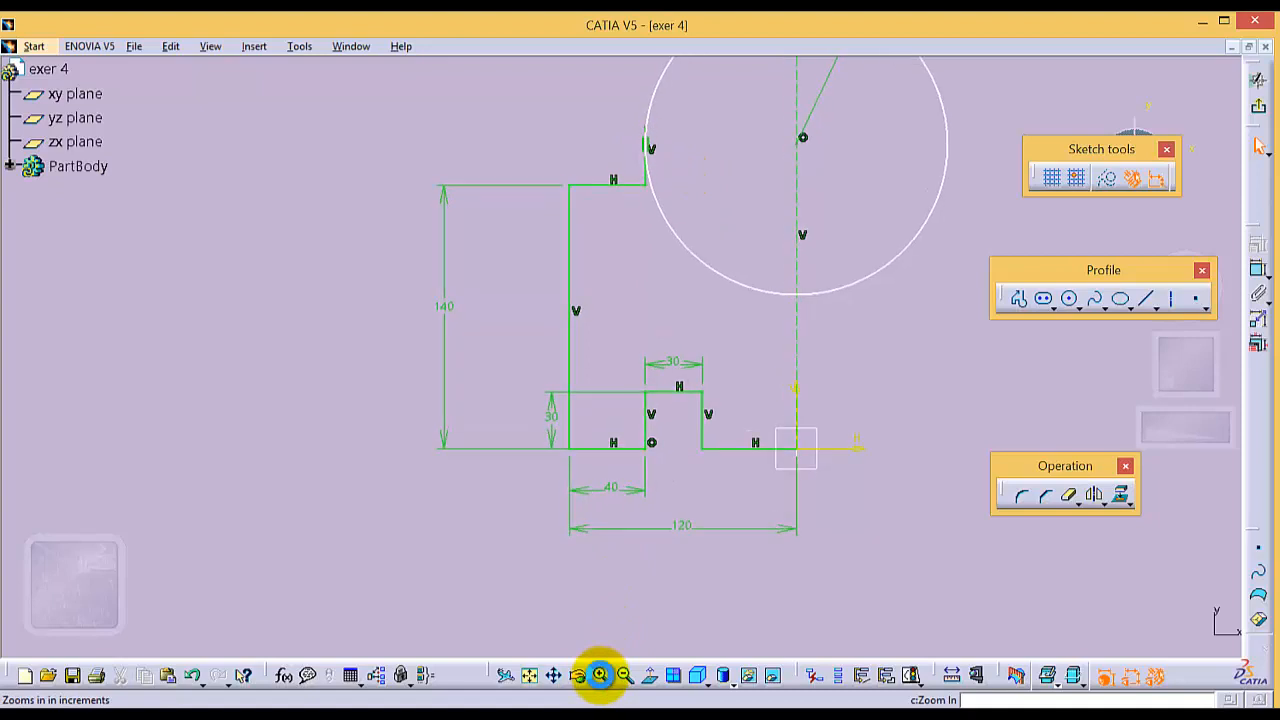
{"action": "left_click", "coordinate": [600, 675]}
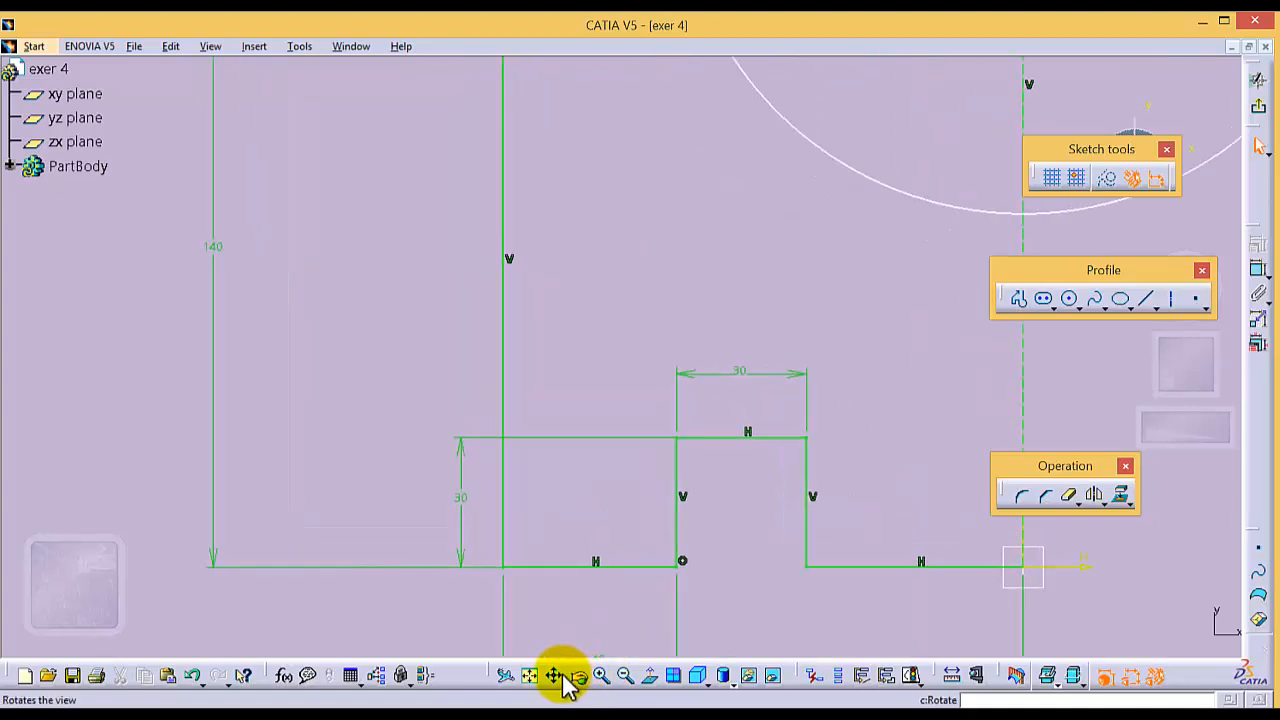
{"action": "mouse_move", "coordinate": [873, 100]}
{"action": "middle_mouse_down"}
{"action": "mouse_move", "coordinate": [689, 449]}
{"action": "mouse_move", "coordinate": [600, 551]}
{"action": "middle_mouse_up"}
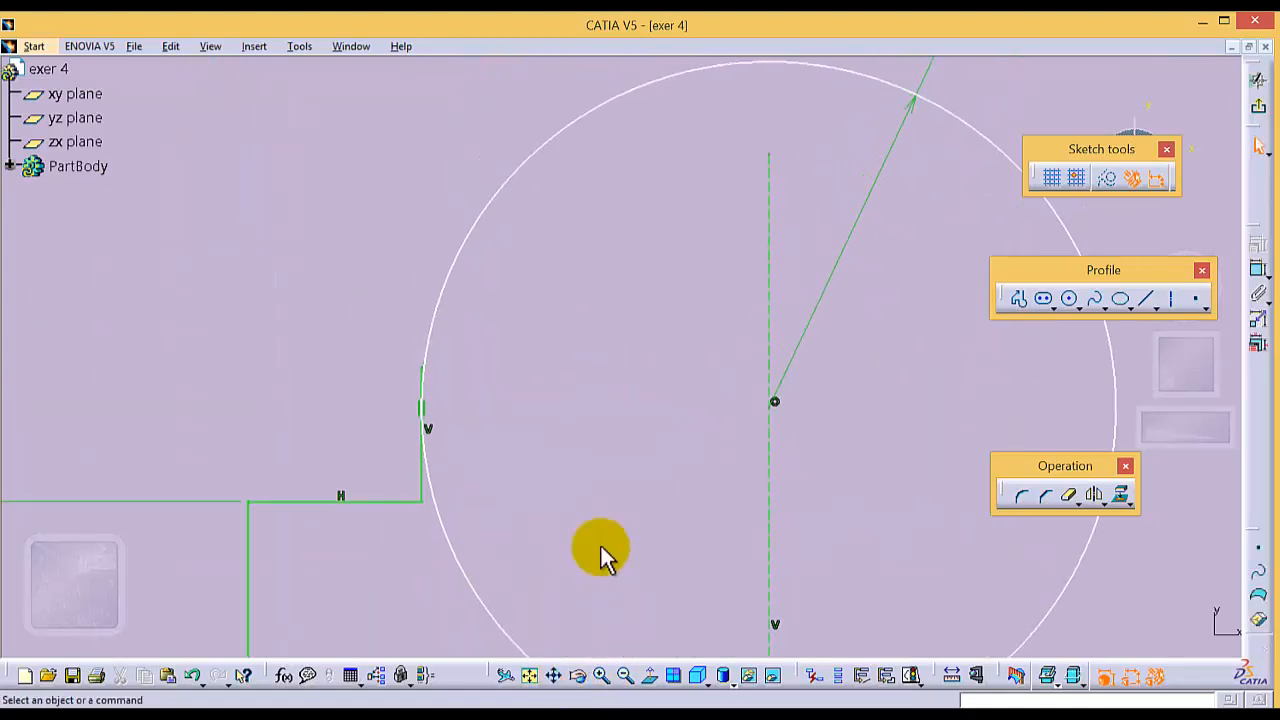
{"action": "left_click_drag", "start_coordinate": [468, 363], "coordinate": [540, 407]}
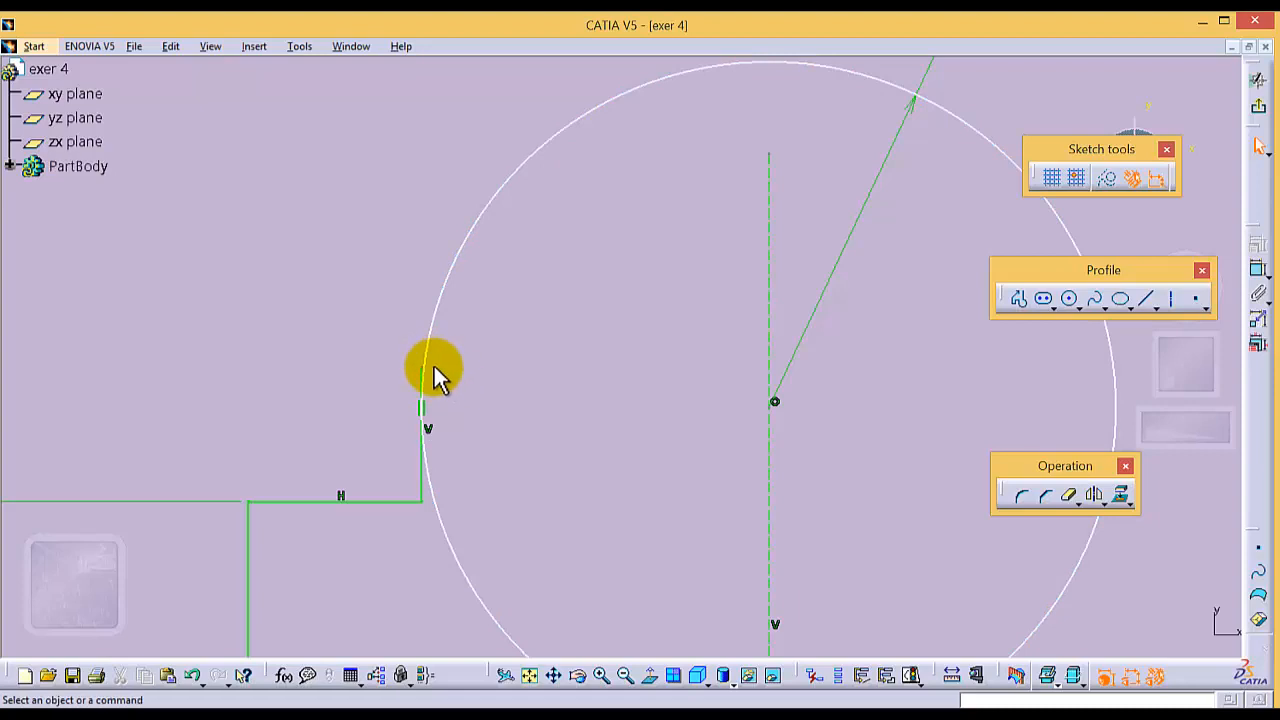
{"action": "left_click", "coordinate": [421, 365]}
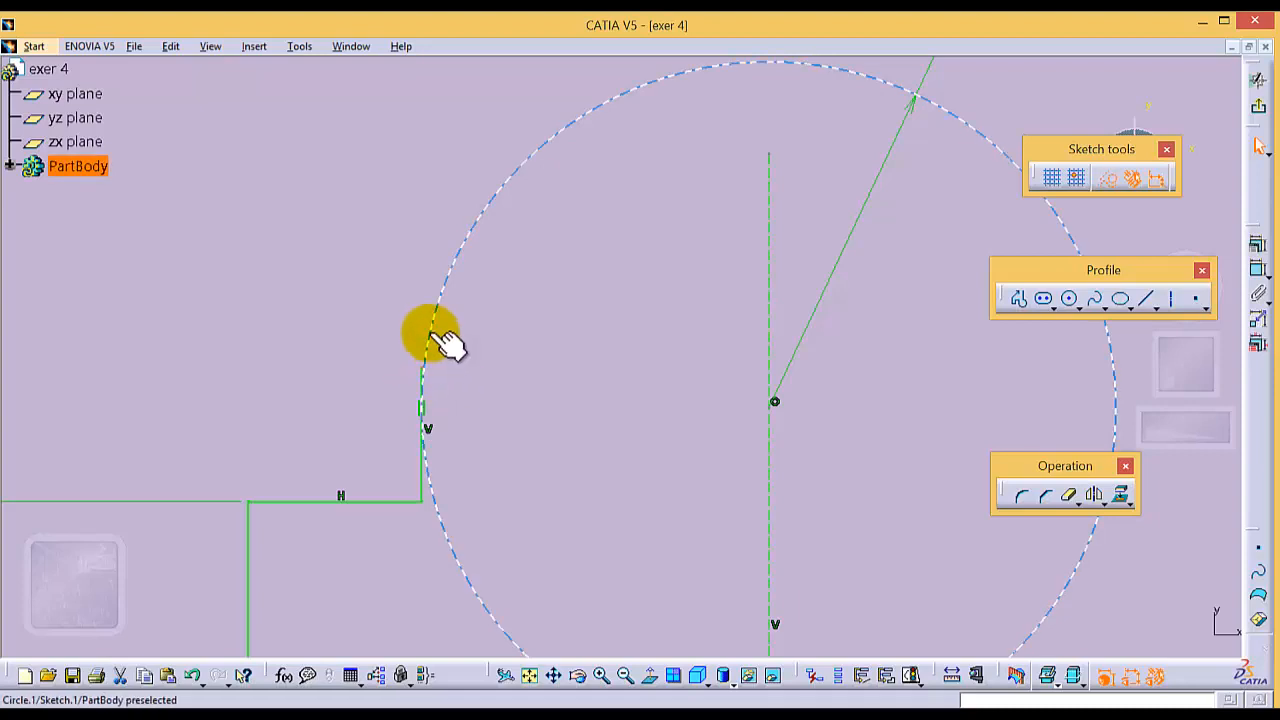
{"action": "left_click", "coordinate": [430, 332], "text": "ctrl"}
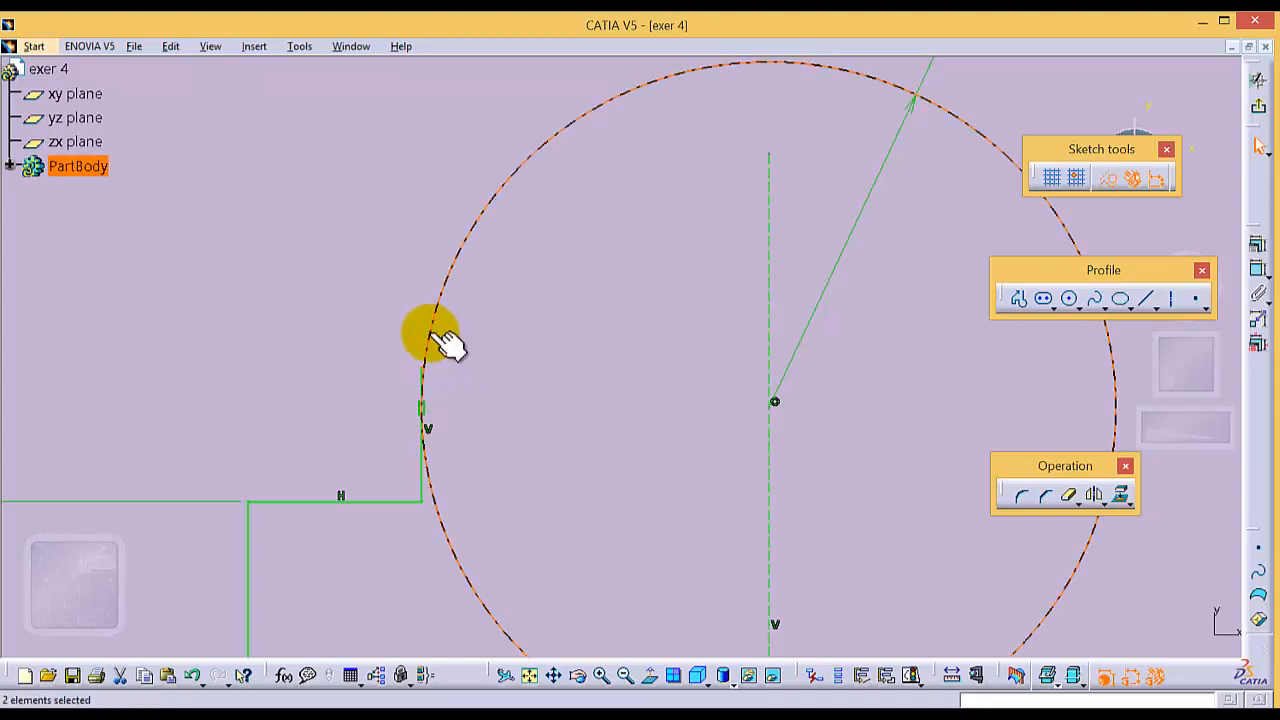
{"action": "left_click", "coordinate": [1259, 248]}
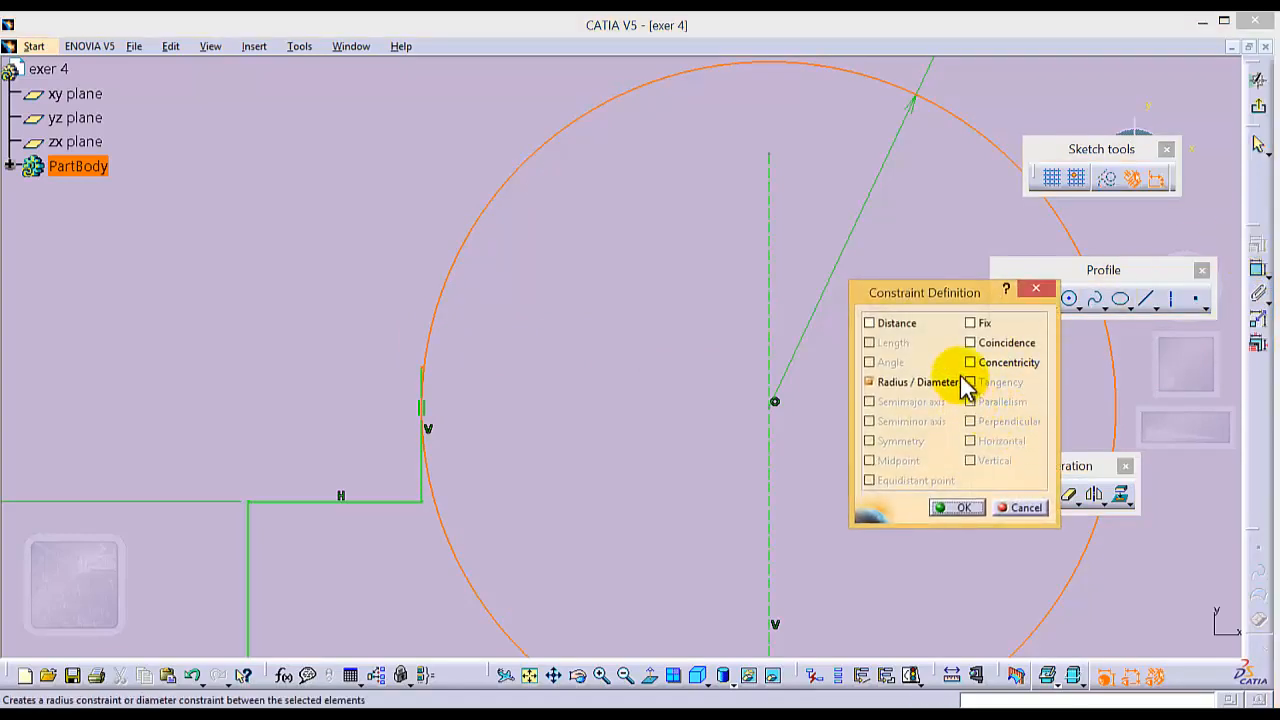
{"action": "left_click", "coordinate": [969, 342]}
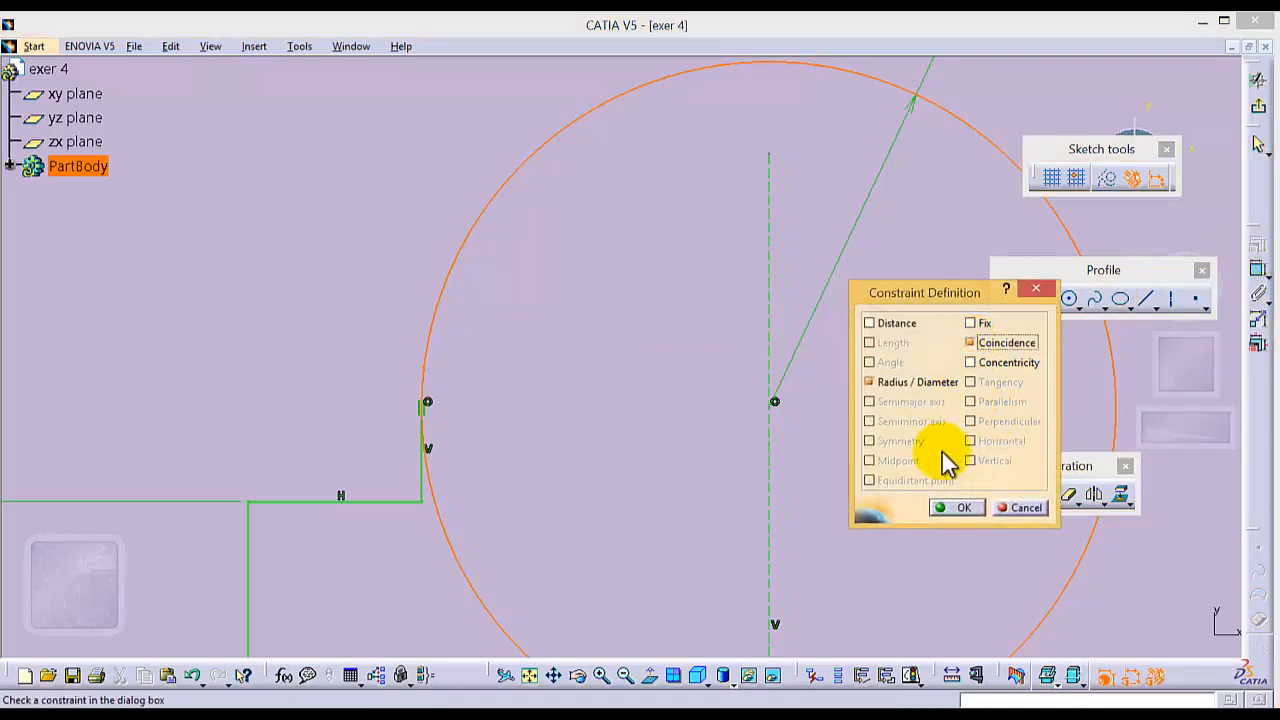
{"action": "left_click", "coordinate": [955, 507]}
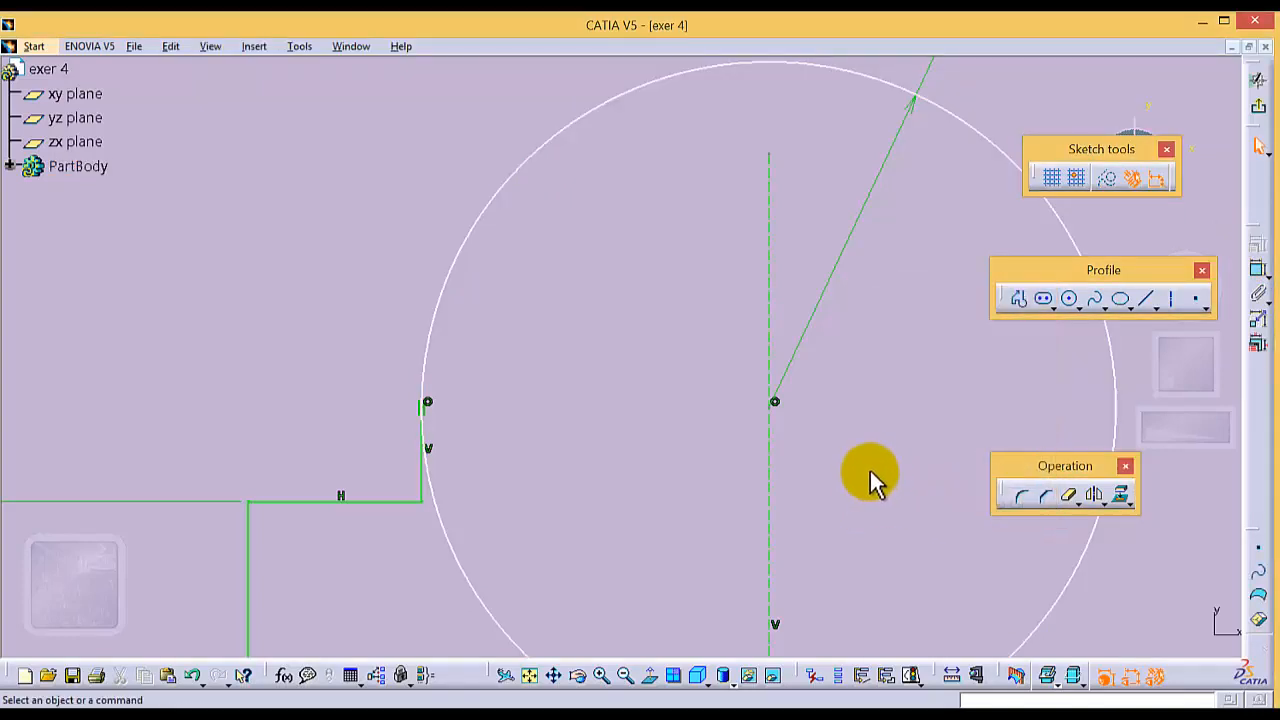
Dimension the vertical distance from the circle's centre to the horizontal axis at the origin, and set it to 170 mm.
{"action": "left_click", "coordinate": [531, 675]}
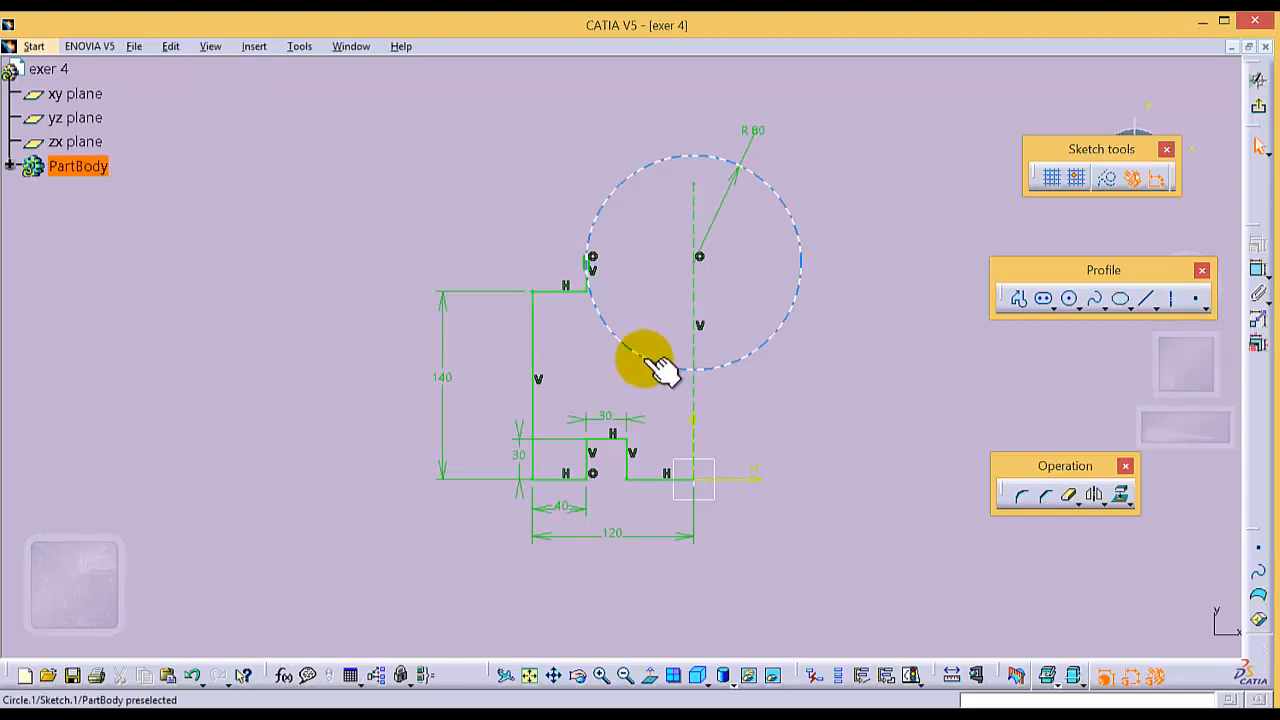
{"action": "left_click", "coordinate": [692, 261]}
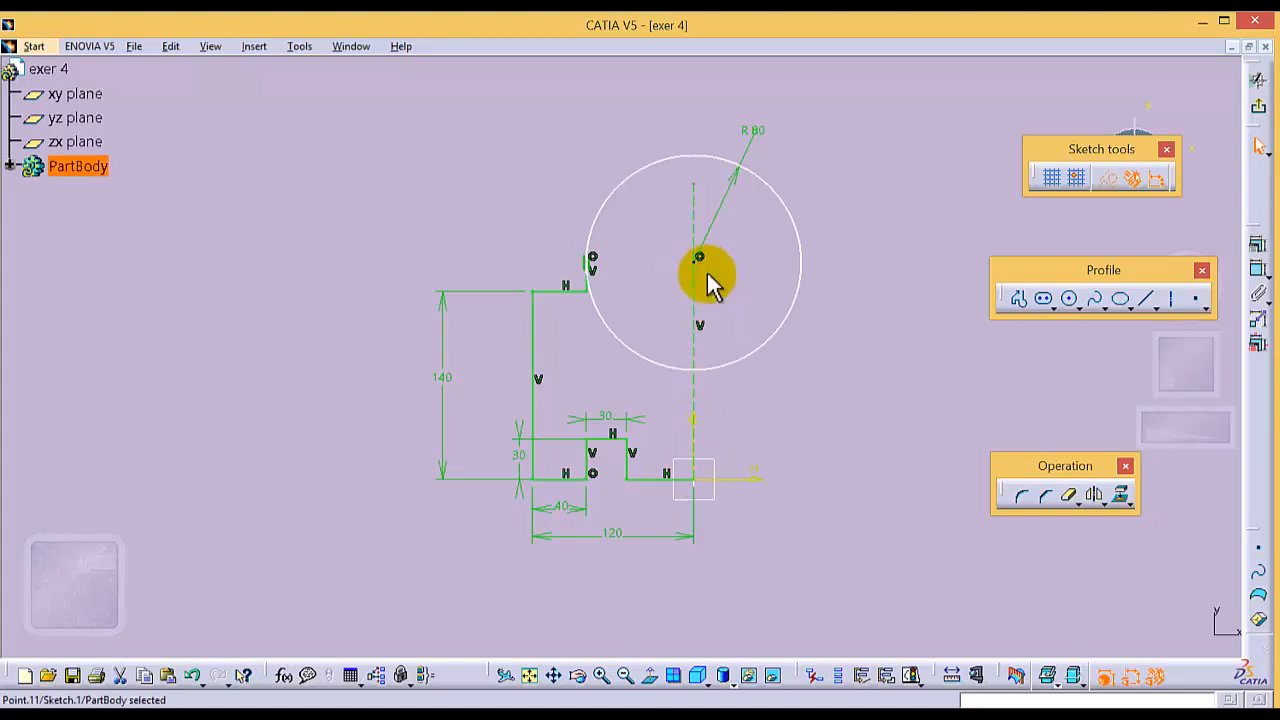
{"action": "left_click", "coordinate": [705, 482], "text": "ctrl"}
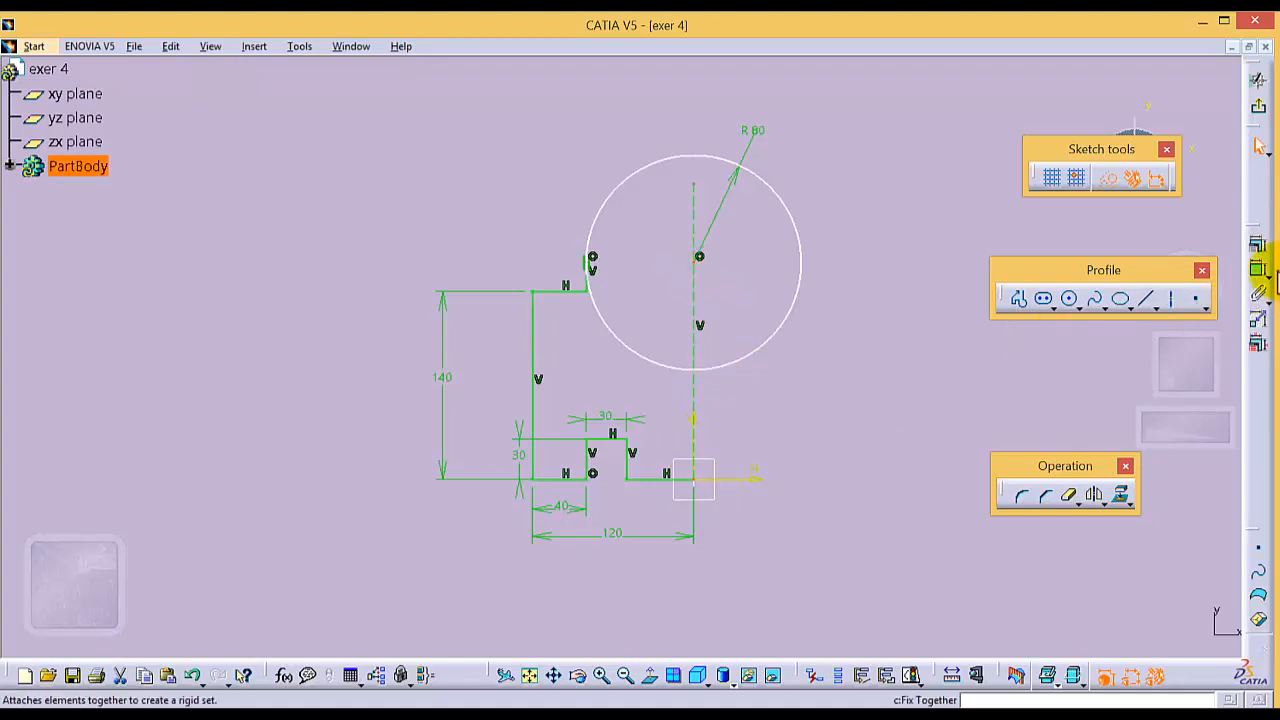
{"action": "left_click", "coordinate": [1258, 272]}
{"action": "left_click", "coordinate": [309, 371]}
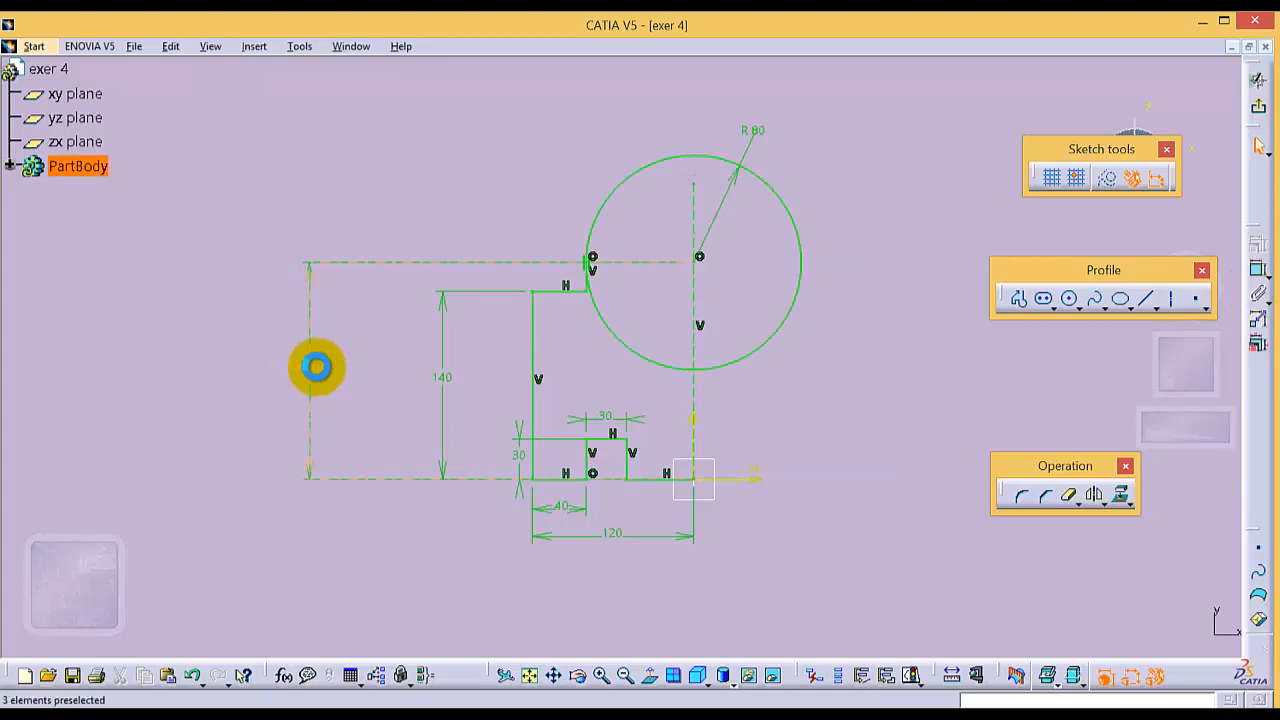
{"action": "double_click", "coordinate": [316, 367]}
{"action": "type", "text": "170"}
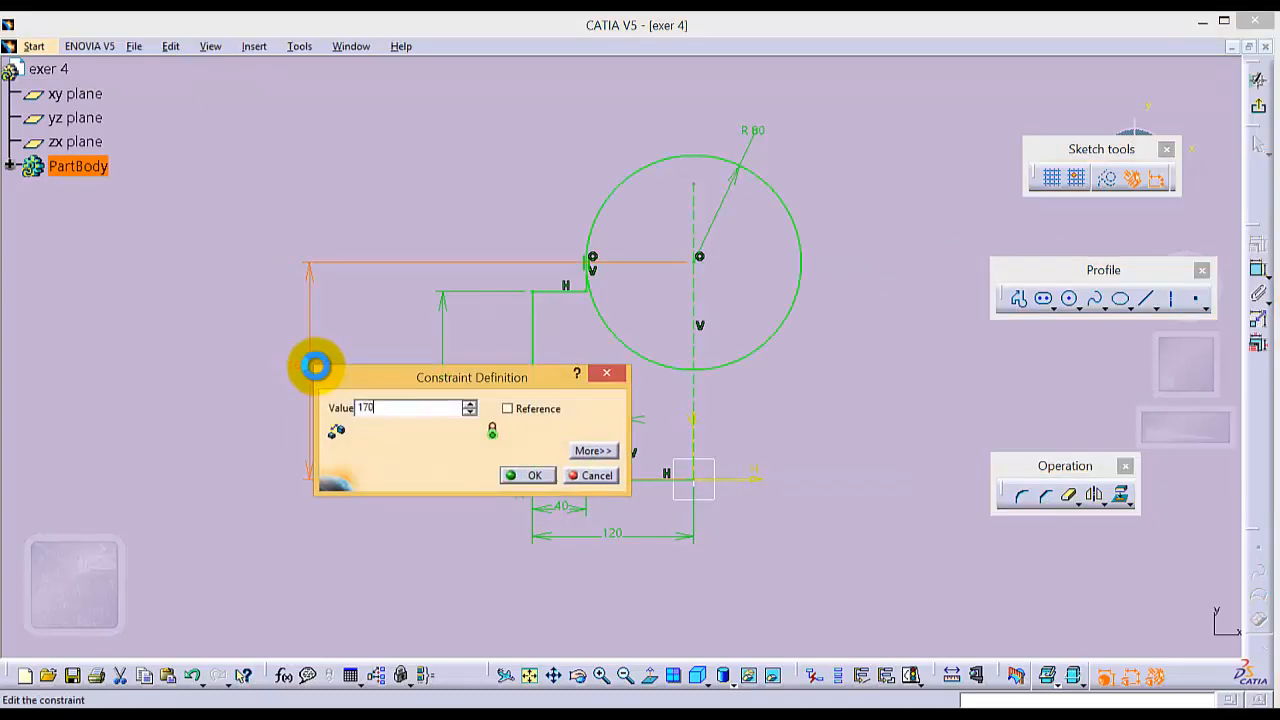
{"action": "key", "text": "Return"}
{"action": "left_click", "coordinate": [243, 380]}
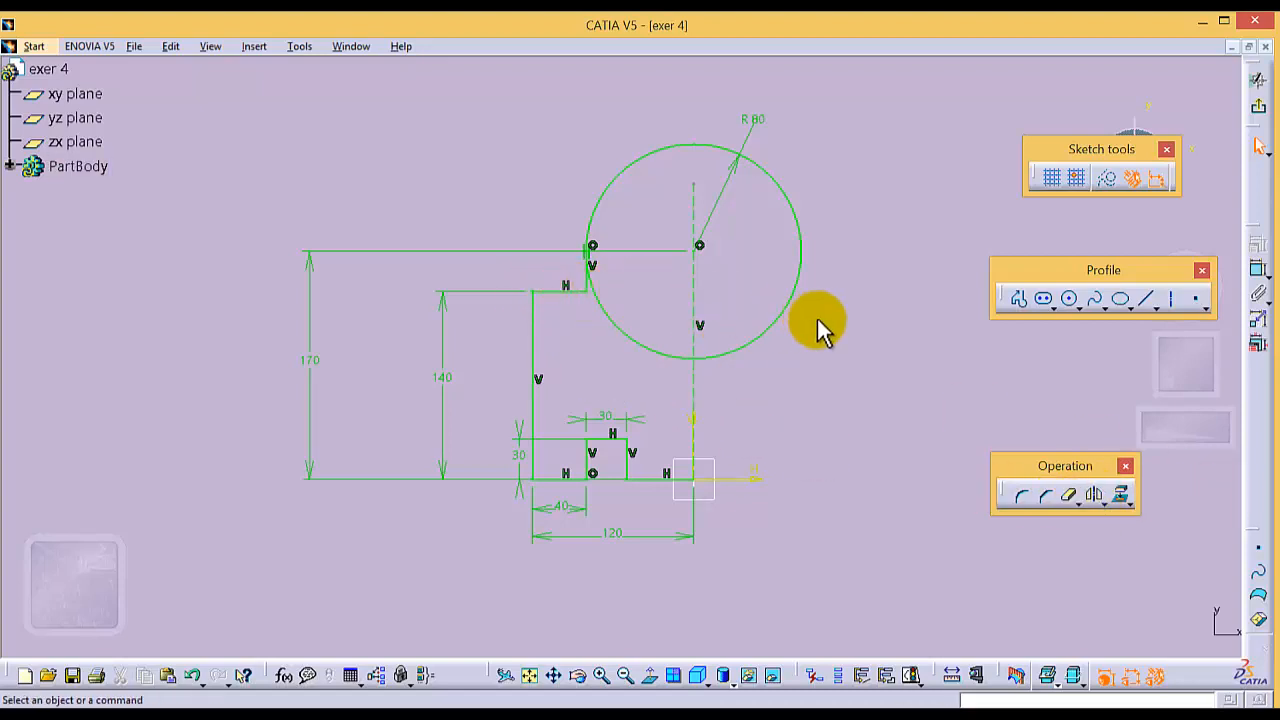
Mirror all the lines of the stepped profile, including the notch, about the vertical construction line.
{"action": "left_click", "coordinate": [698, 278]}
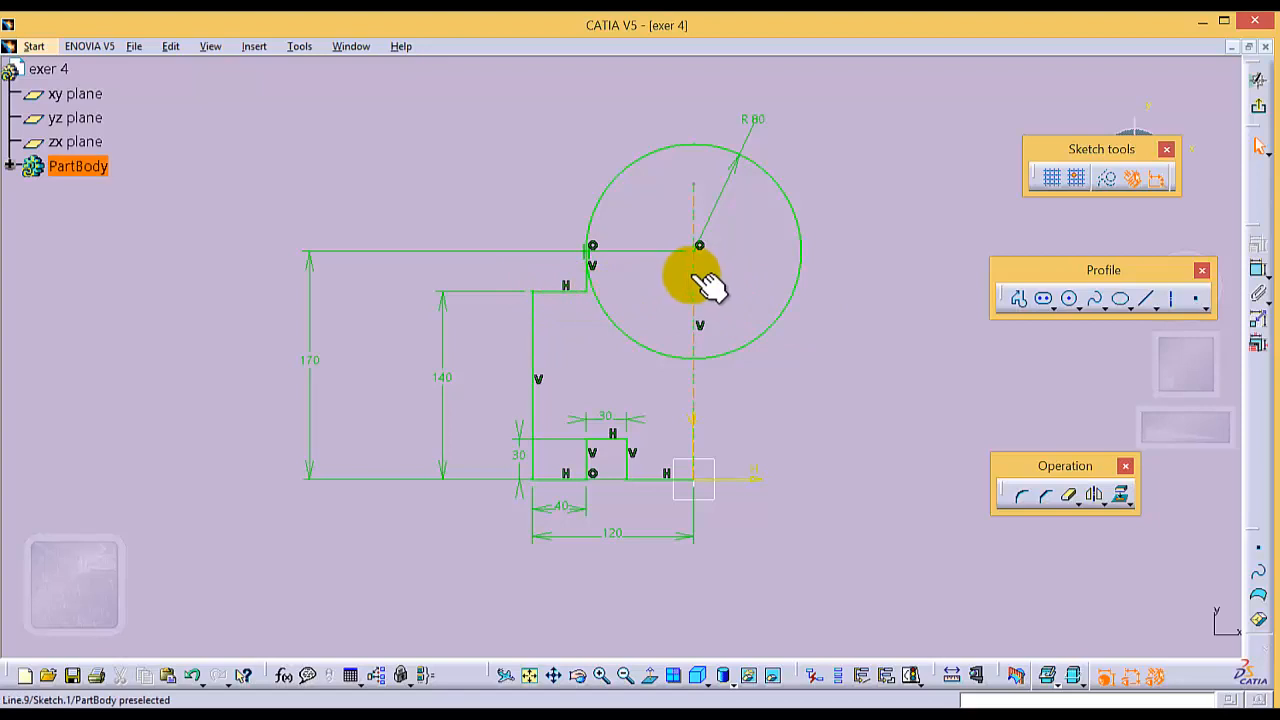
{"action": "left_click", "coordinate": [585, 283]}
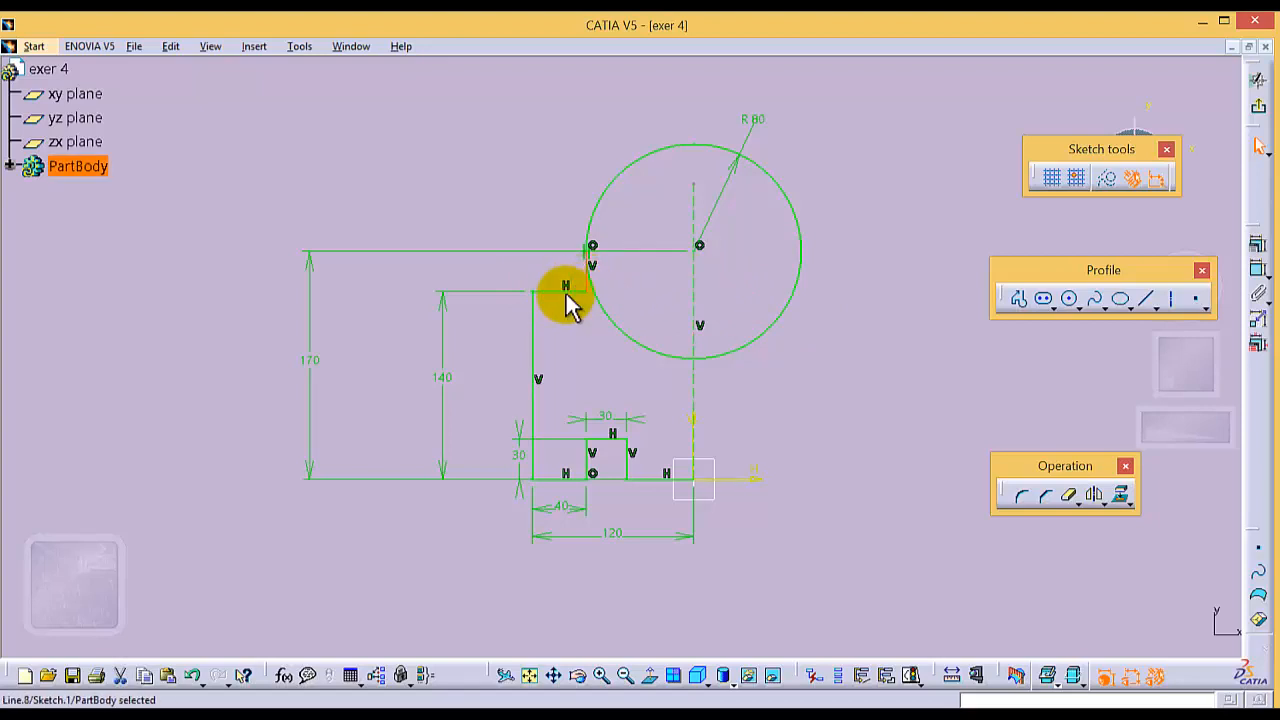
{"action": "left_click", "coordinate": [563, 287]}
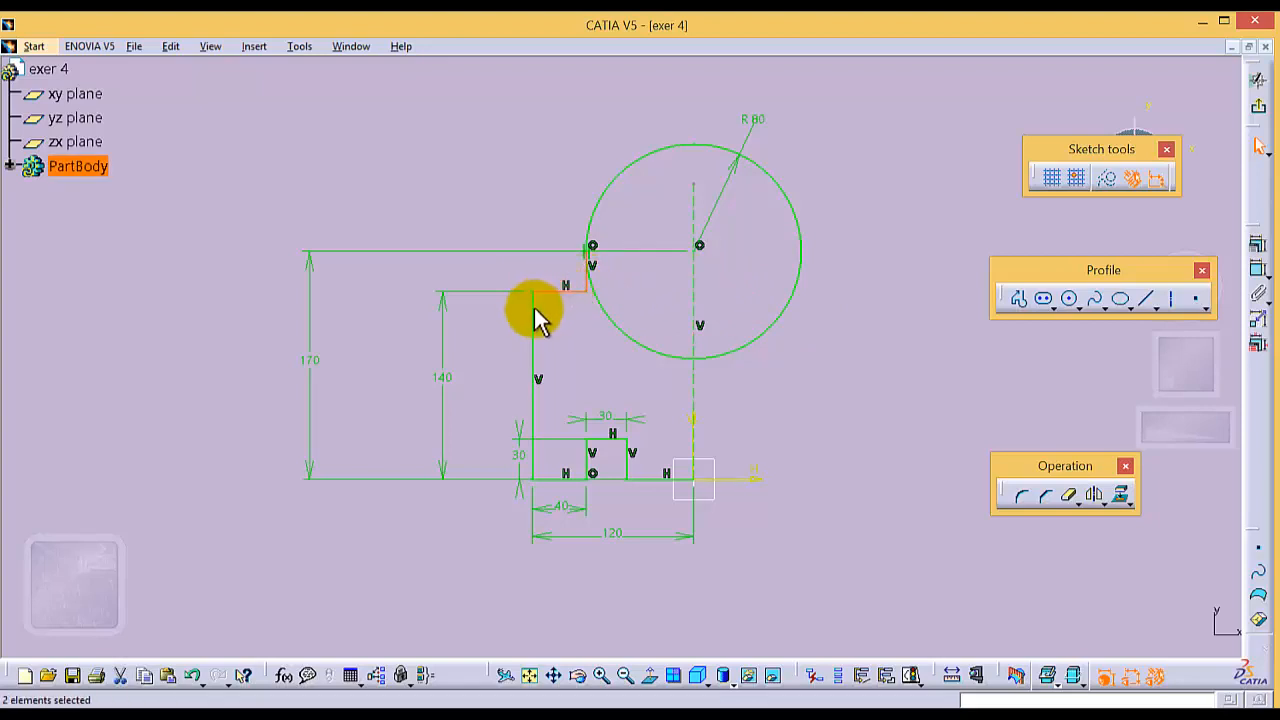
{"action": "left_click", "coordinate": [531, 309], "text": "ctrl"}
{"action": "left_click", "coordinate": [558, 478], "text": "ctrl"}
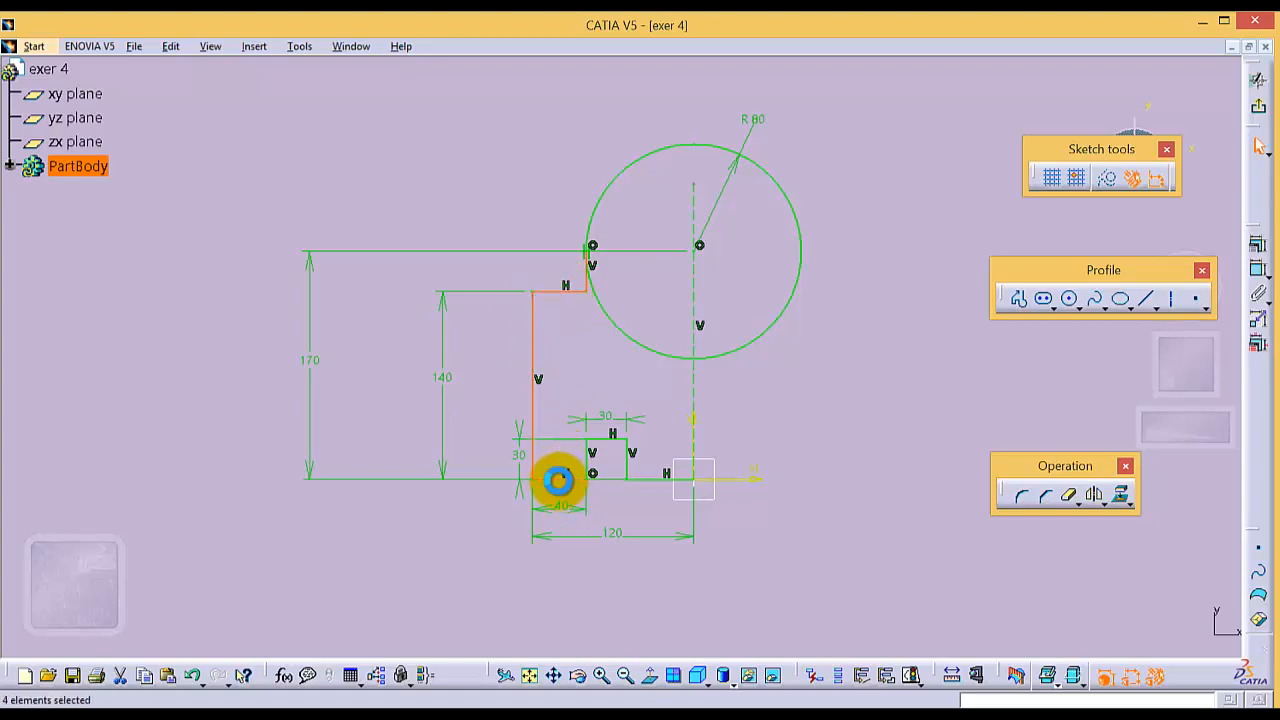
{"action": "left_click", "coordinate": [602, 439], "text": "ctrl"}
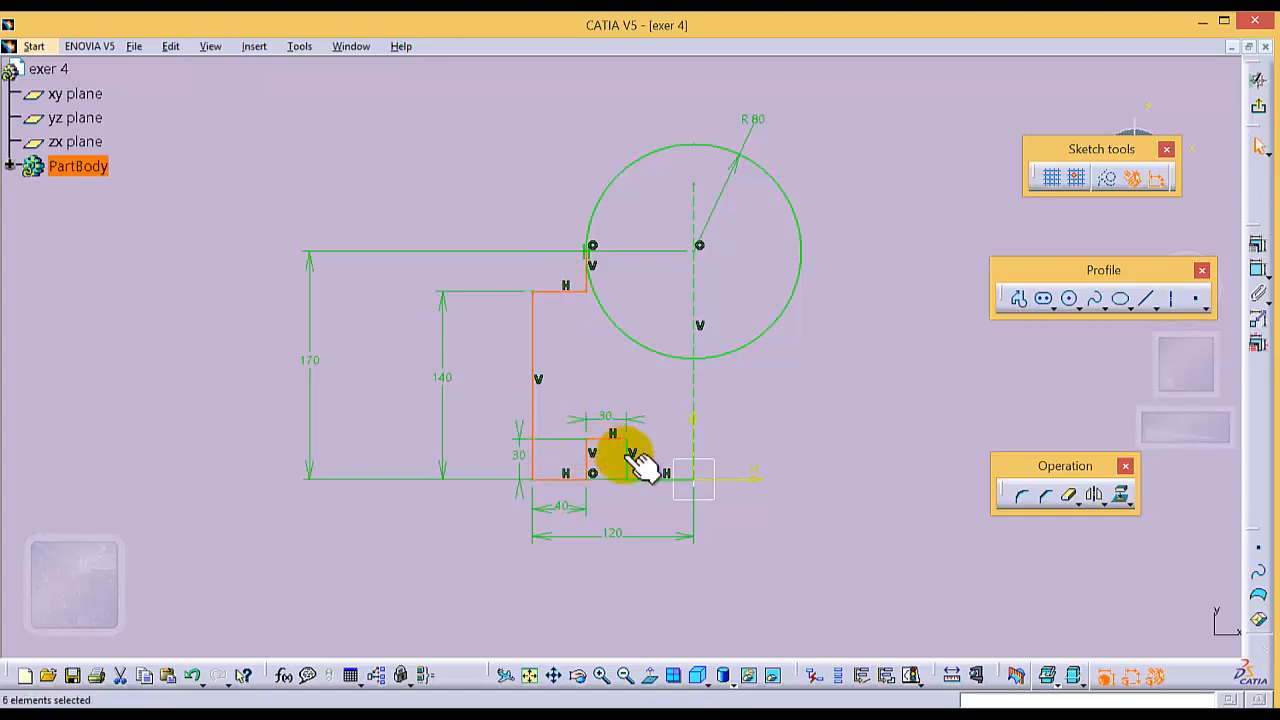
{"action": "left_click", "coordinate": [627, 465], "text": "ctrl"}
{"action": "left_click", "coordinate": [641, 478], "text": "ctrl"}
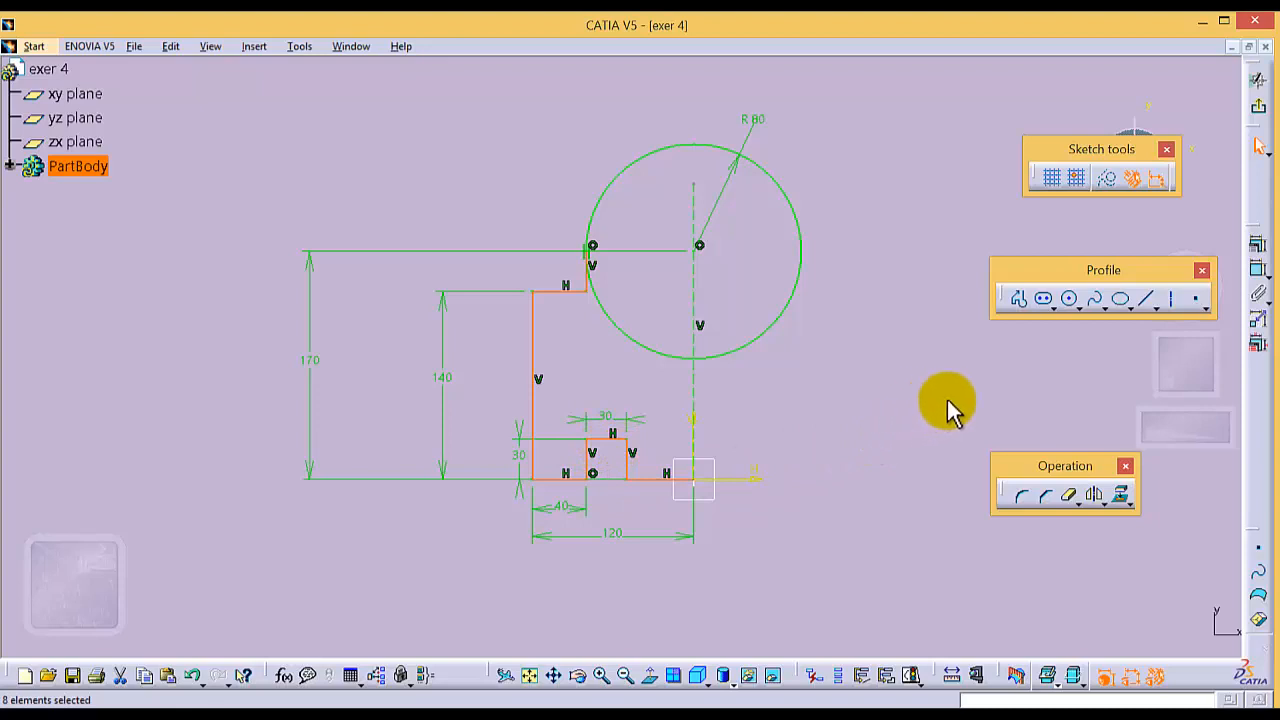
{"action": "left_click", "coordinate": [1097, 497]}
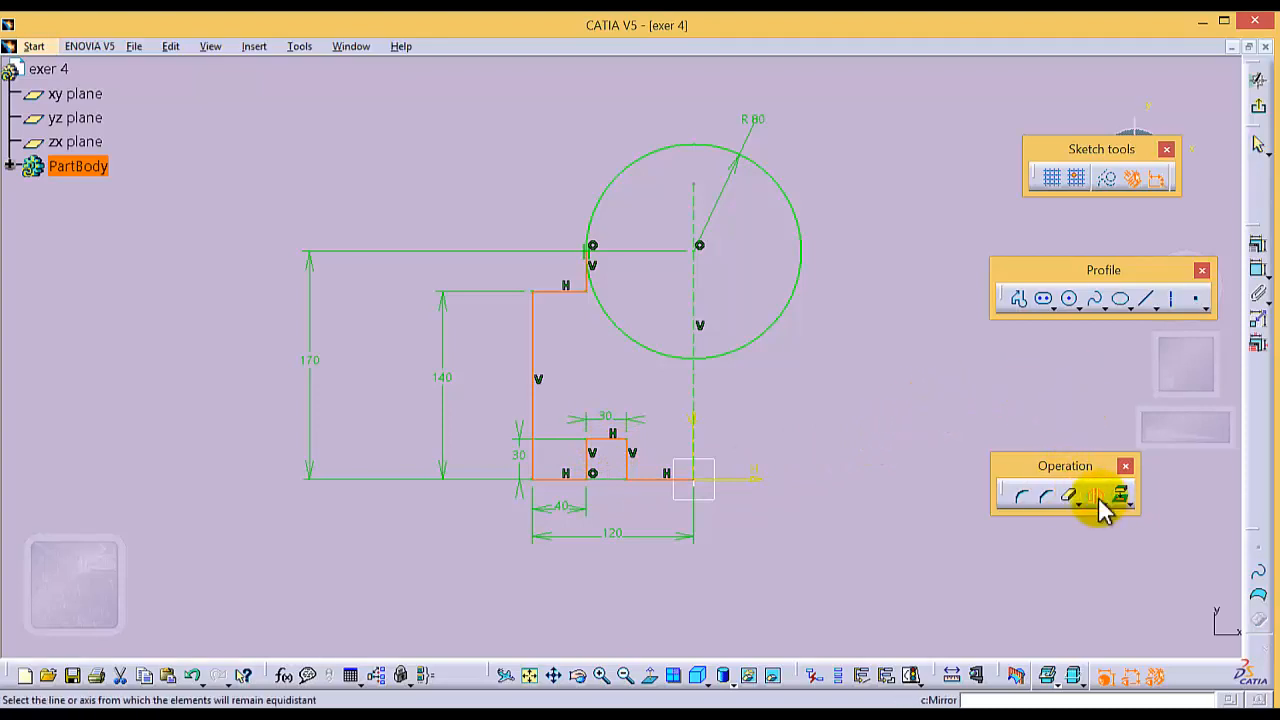
{"action": "left_click", "coordinate": [695, 385]}
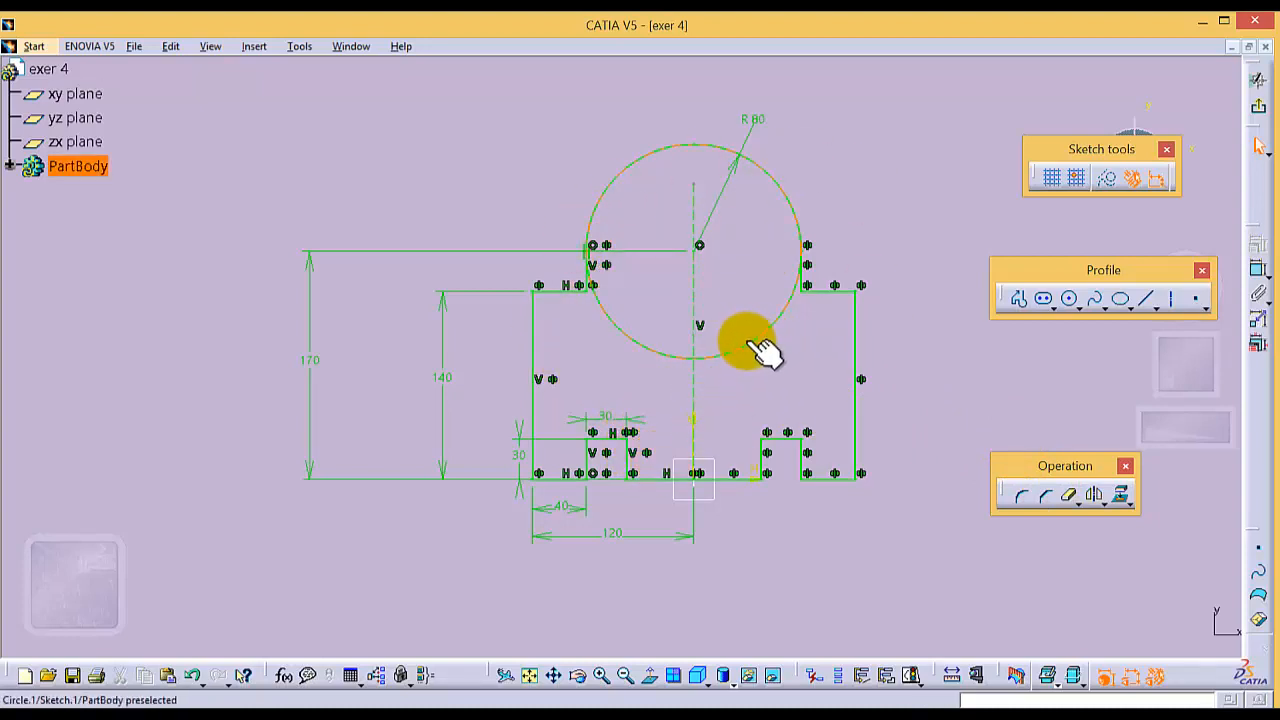
Quick-trim the circle's lower portions inside the stepped profile, keeping only the upper arc between the two short vertical lines.
{"action": "left_click", "coordinate": [1070, 495]}
{"action": "left_click", "coordinate": [755, 345]}
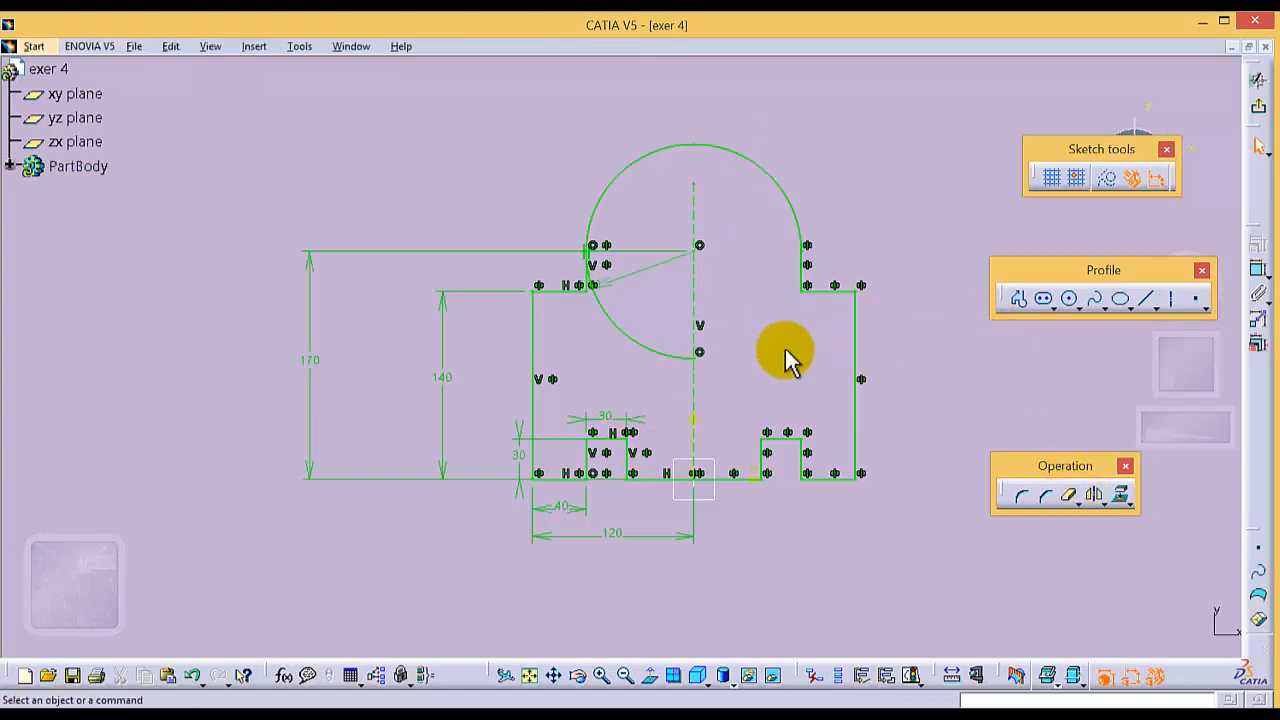
{"action": "left_click", "coordinate": [651, 350]}
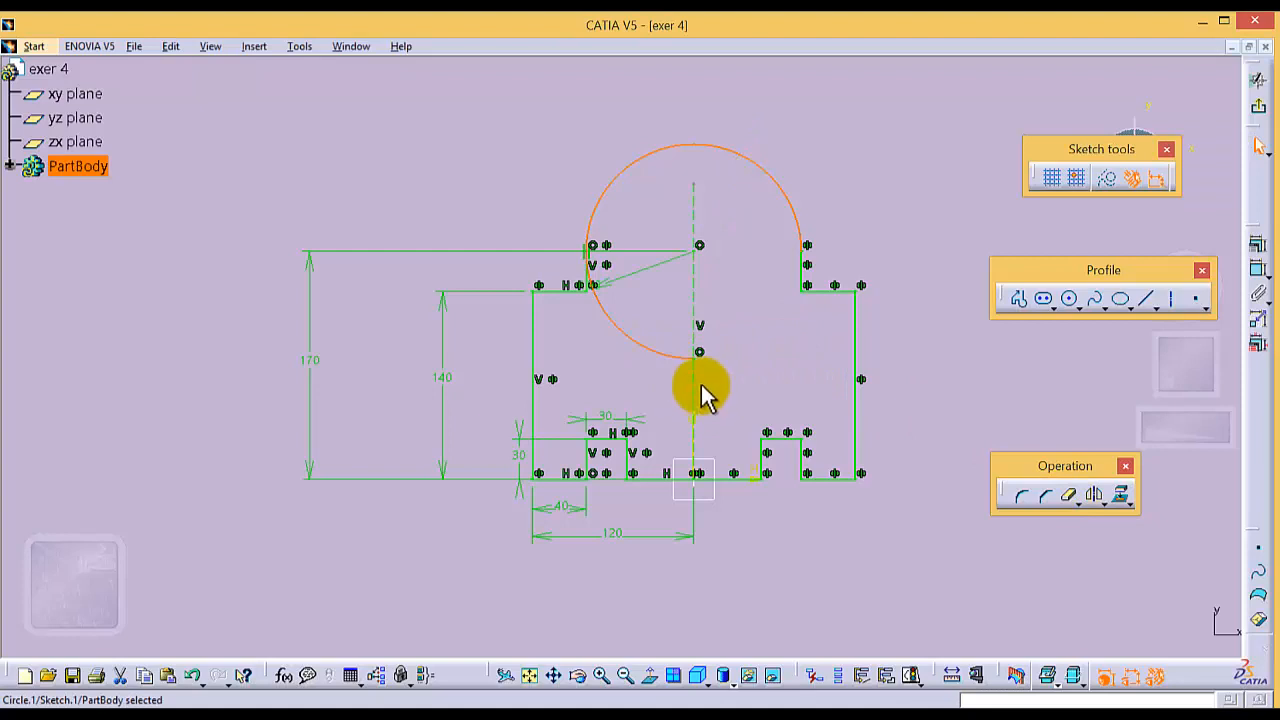
{"action": "left_click", "coordinate": [1070, 495]}
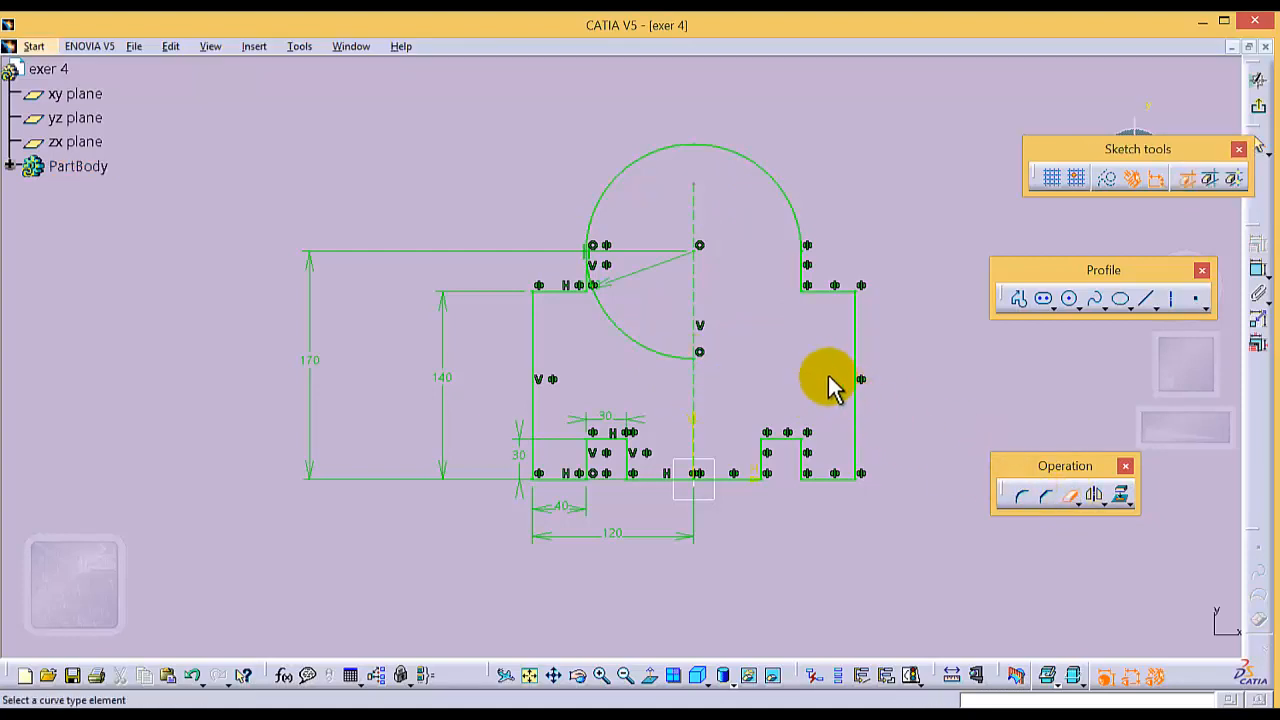
{"action": "left_click", "coordinate": [676, 350]}
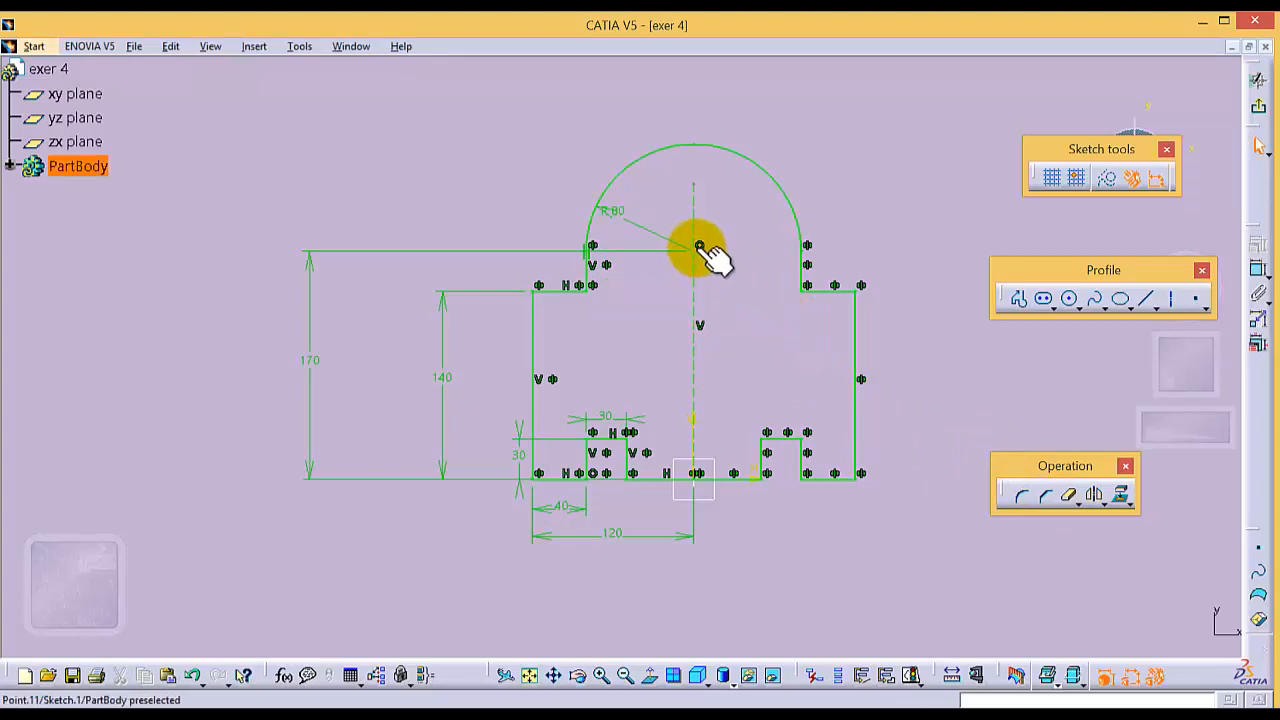
Sketch a circle of about 40 mm radius centred on the upper arc's centre point.
{"action": "left_click", "coordinate": [1069, 298]}
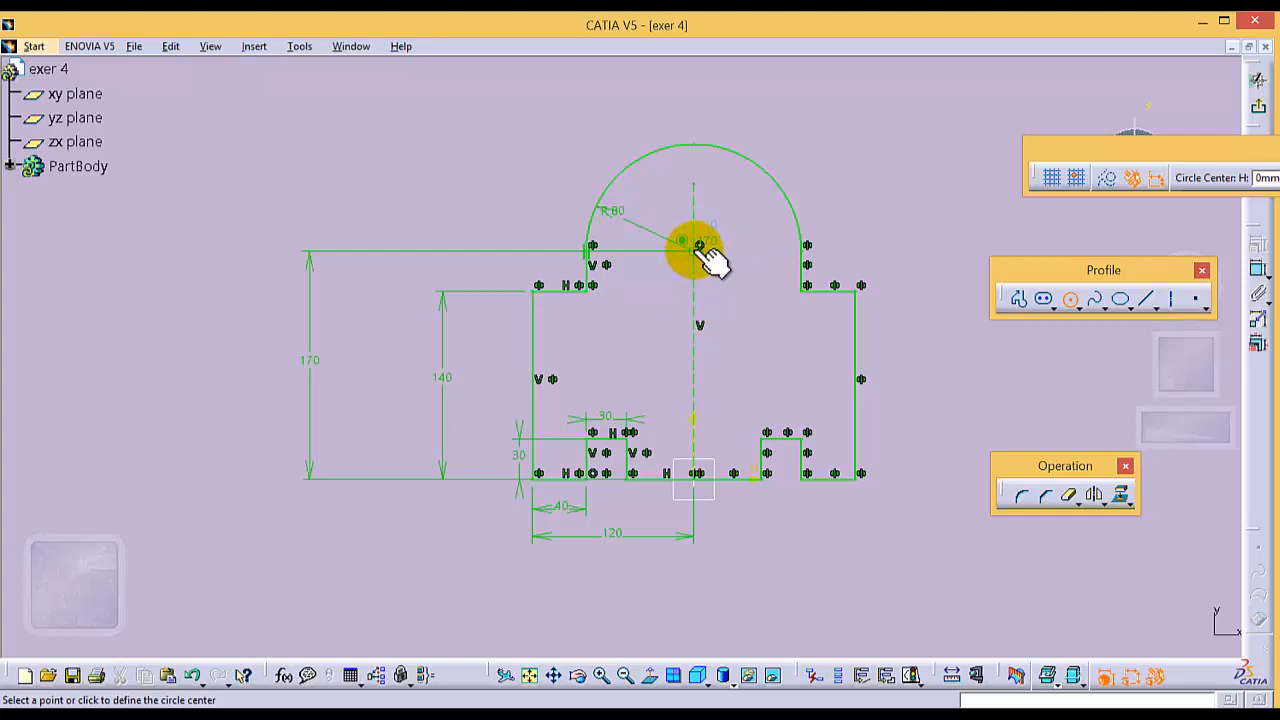
{"action": "left_click", "coordinate": [699, 245]}
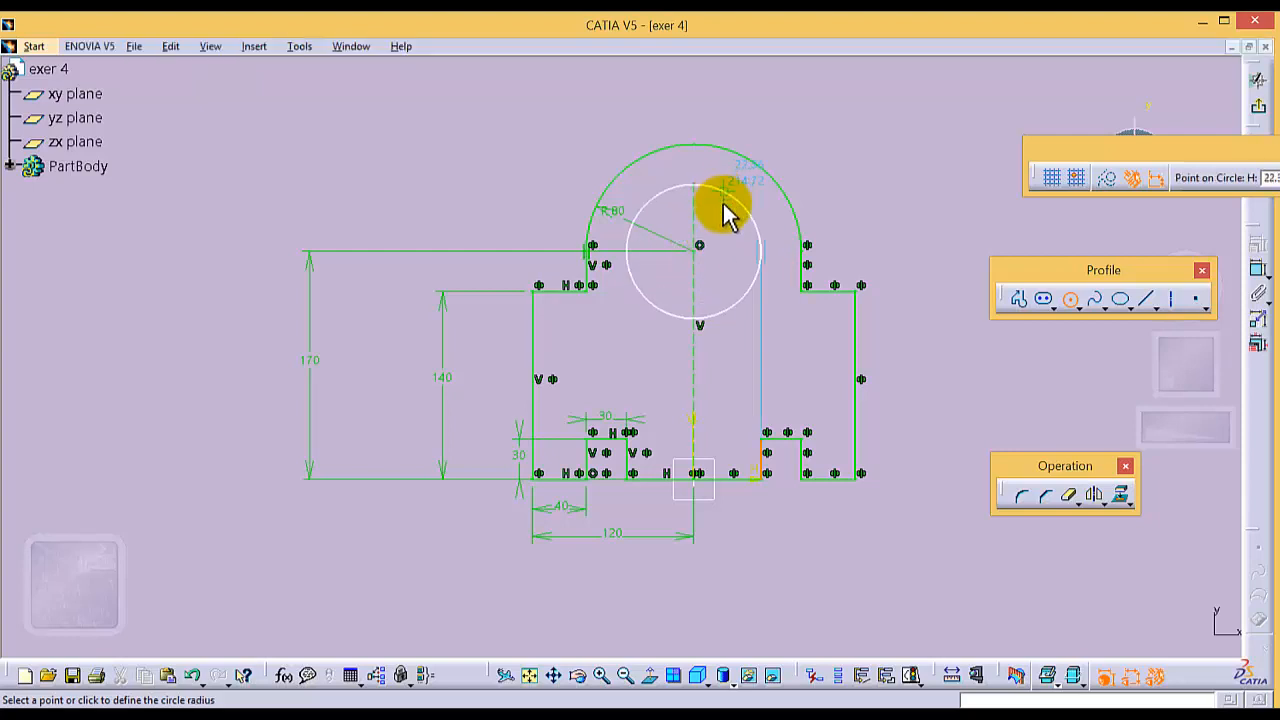
{"action": "left_click", "coordinate": [722, 196]}
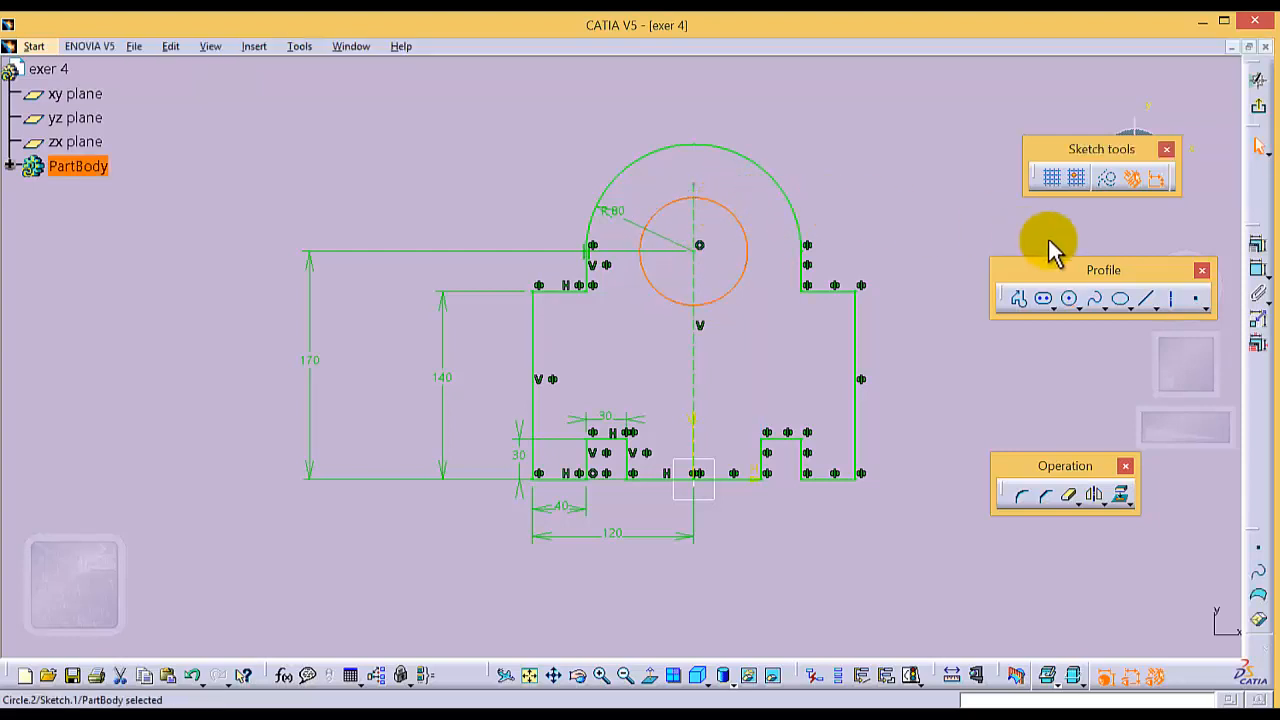
Dimension the inner circle as a diameter rather than a radius, and set it to 80 mm.
{"action": "left_click", "coordinate": [1255, 270]}
{"action": "left_click", "coordinate": [716, 171]}
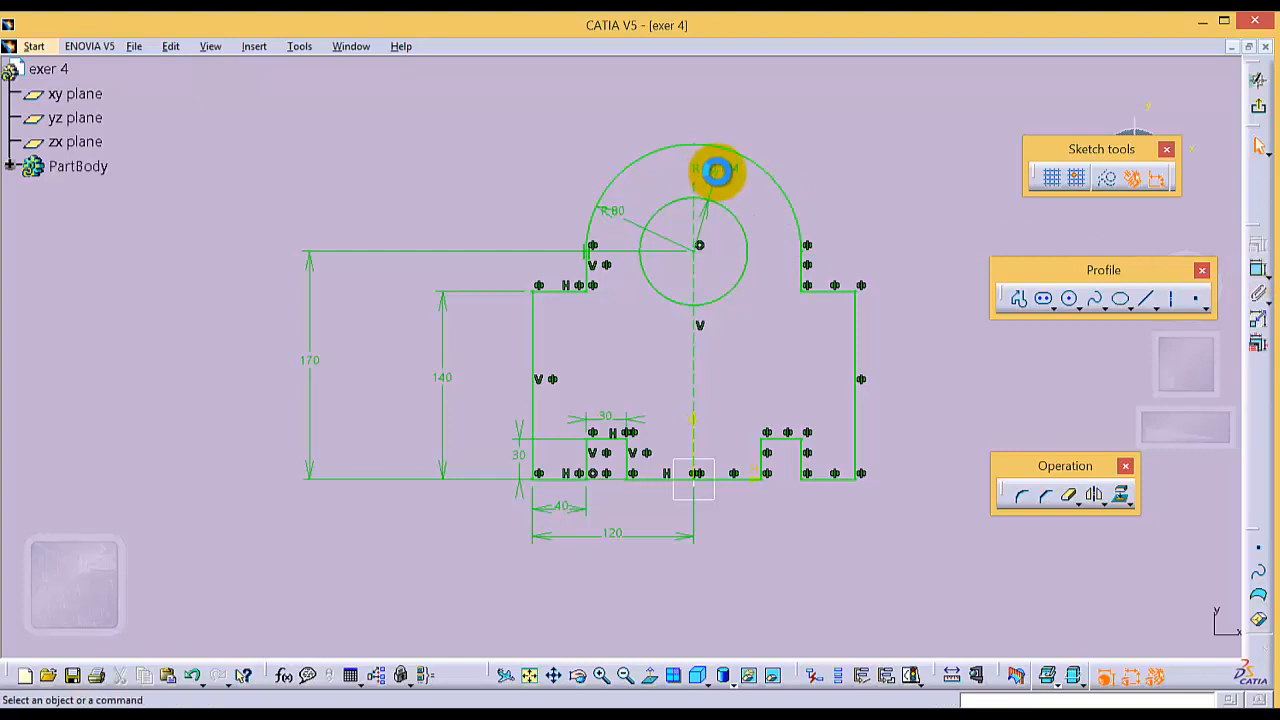
{"action": "double_click", "coordinate": [717, 169]}
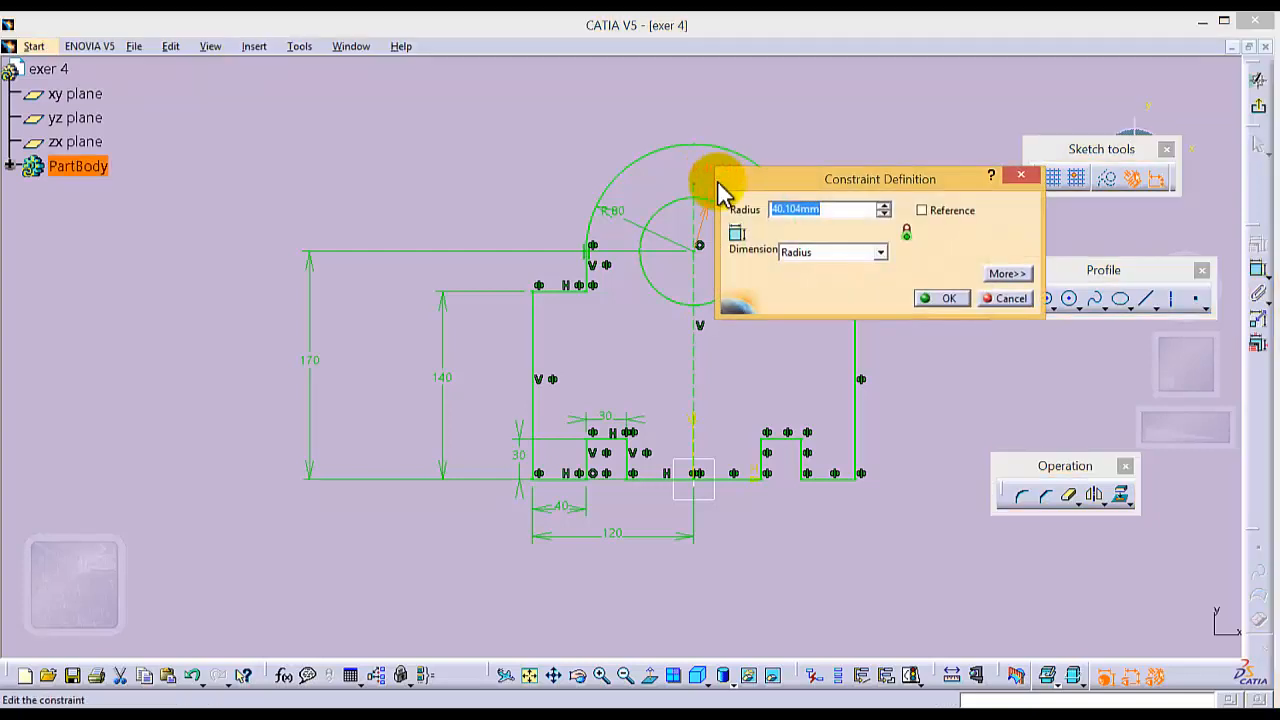
{"action": "left_click", "coordinate": [845, 253]}
{"action": "left_click", "coordinate": [836, 282]}
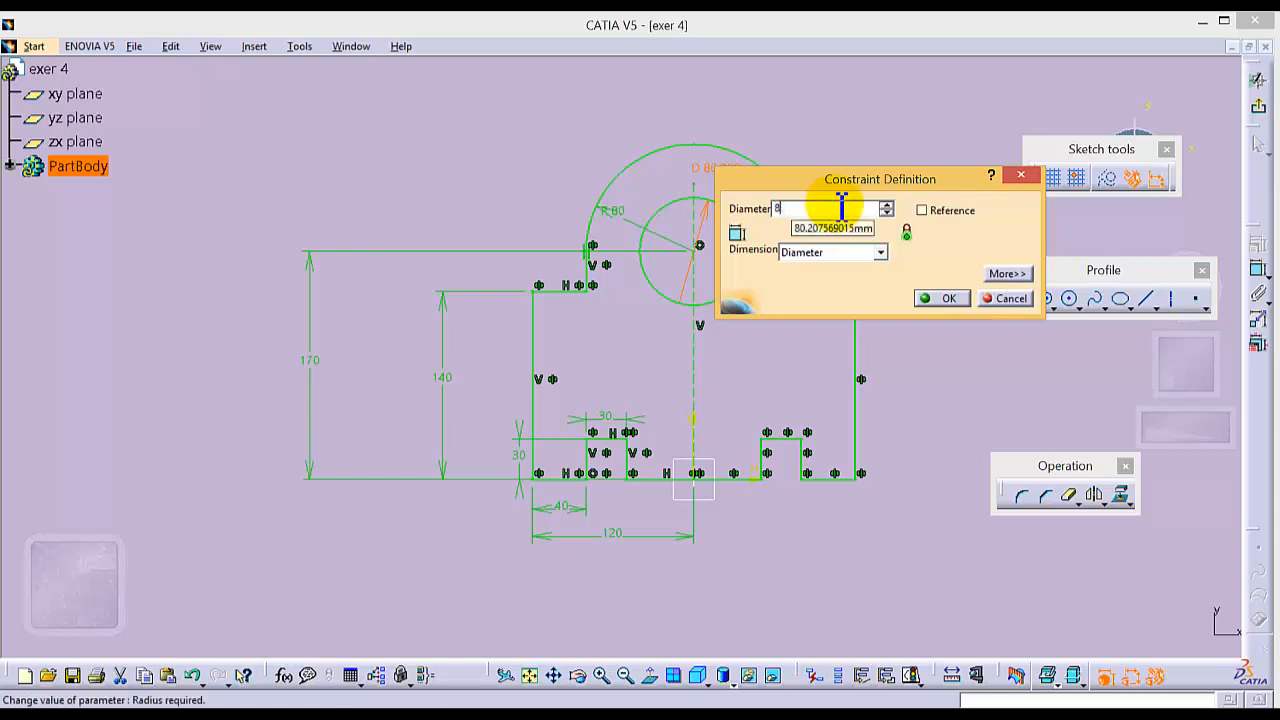
{"action": "type", "text": "80mm"}
{"action": "key", "text": "Return"}
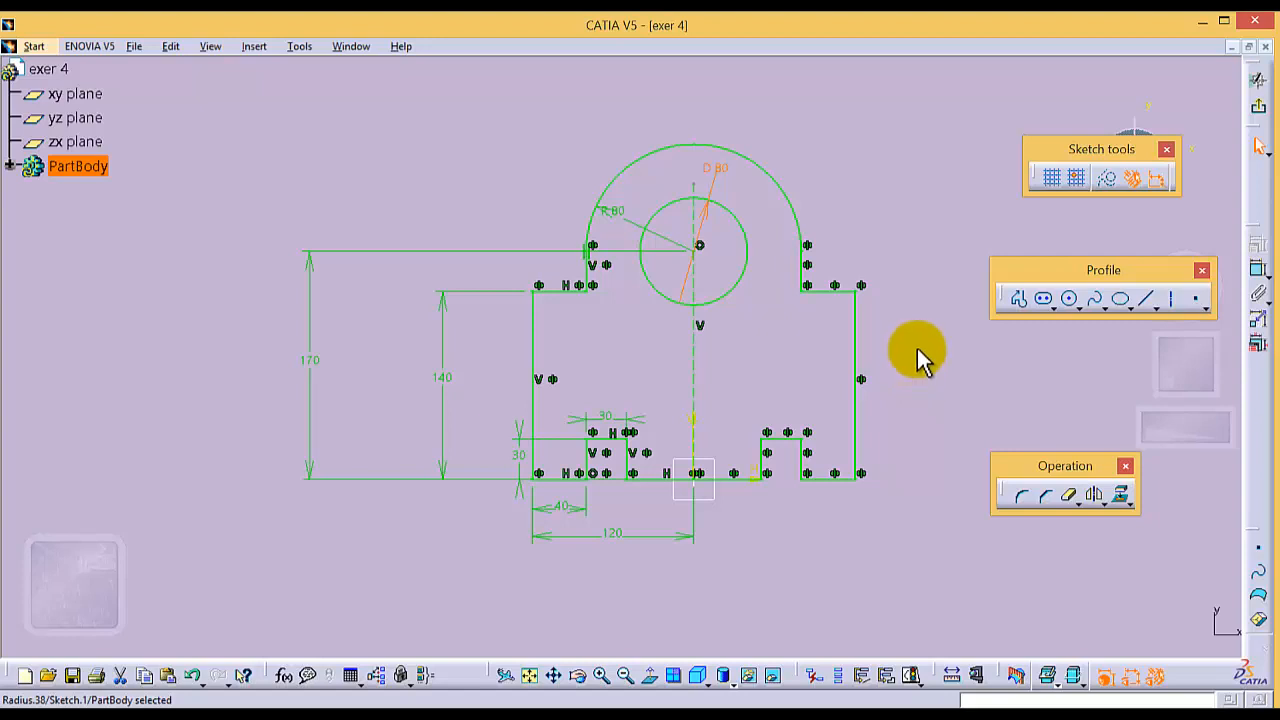
Round the outer upper corner on the profile's right side with a corner of 10 mm radius.
{"action": "left_click", "coordinate": [1021, 494]}
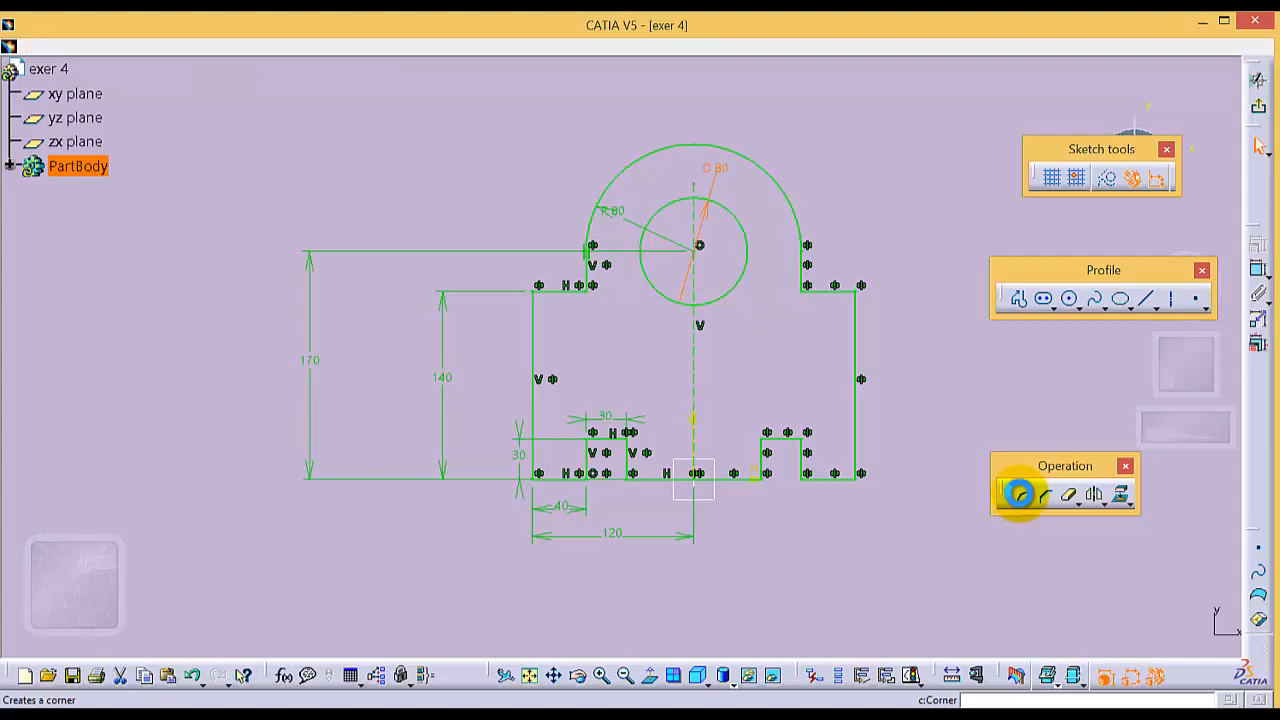
{"action": "left_click", "coordinate": [856, 314]}
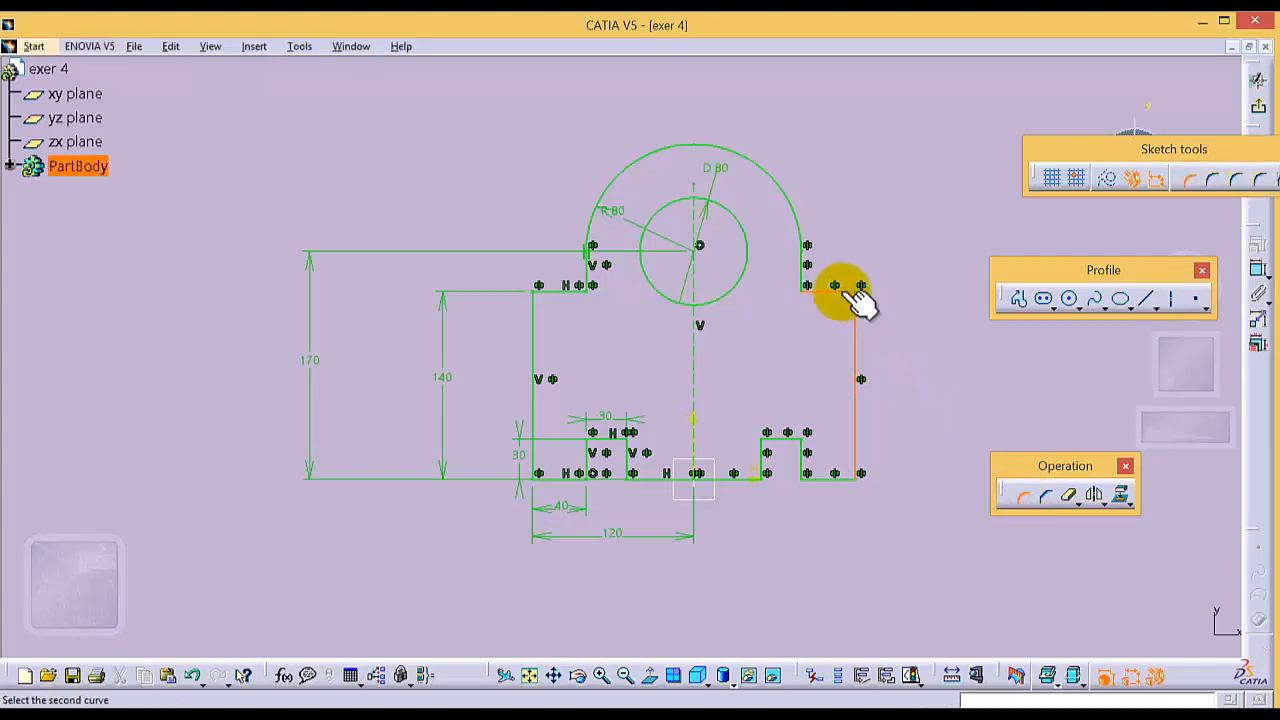
{"action": "left_click", "coordinate": [841, 290]}
{"action": "left_click", "coordinate": [879, 321]}
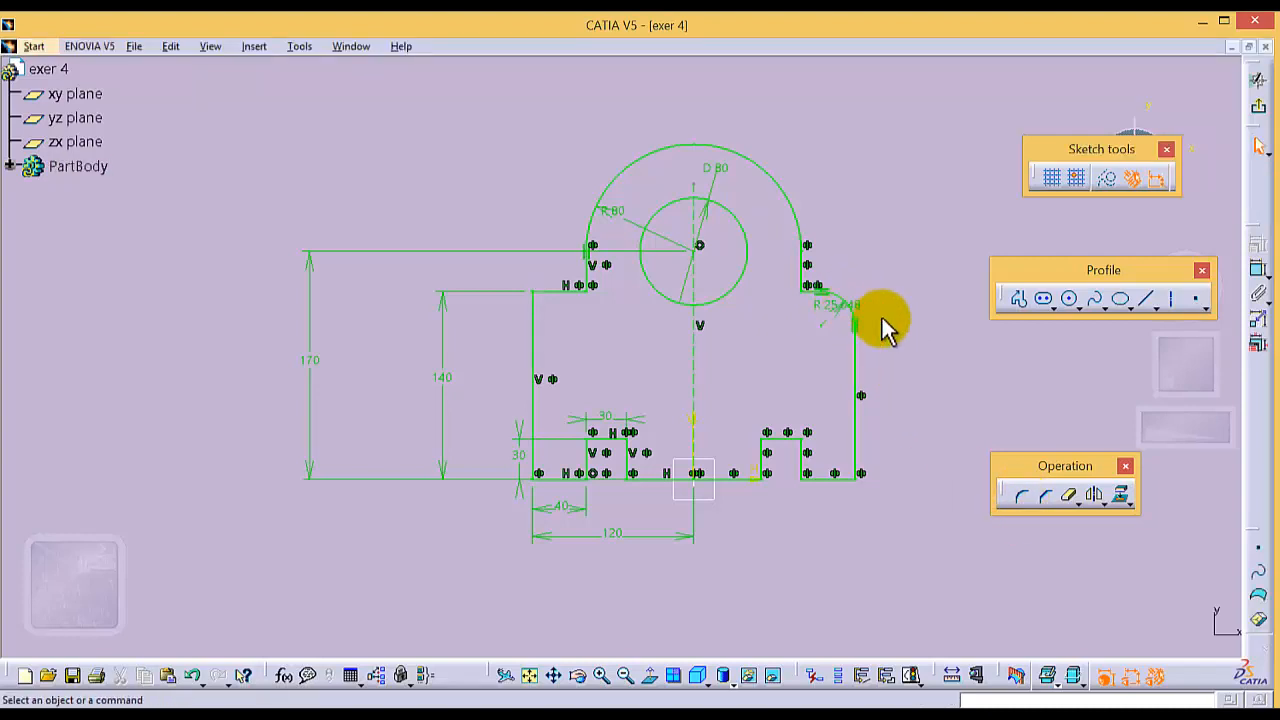
{"action": "double_click", "coordinate": [830, 302]}
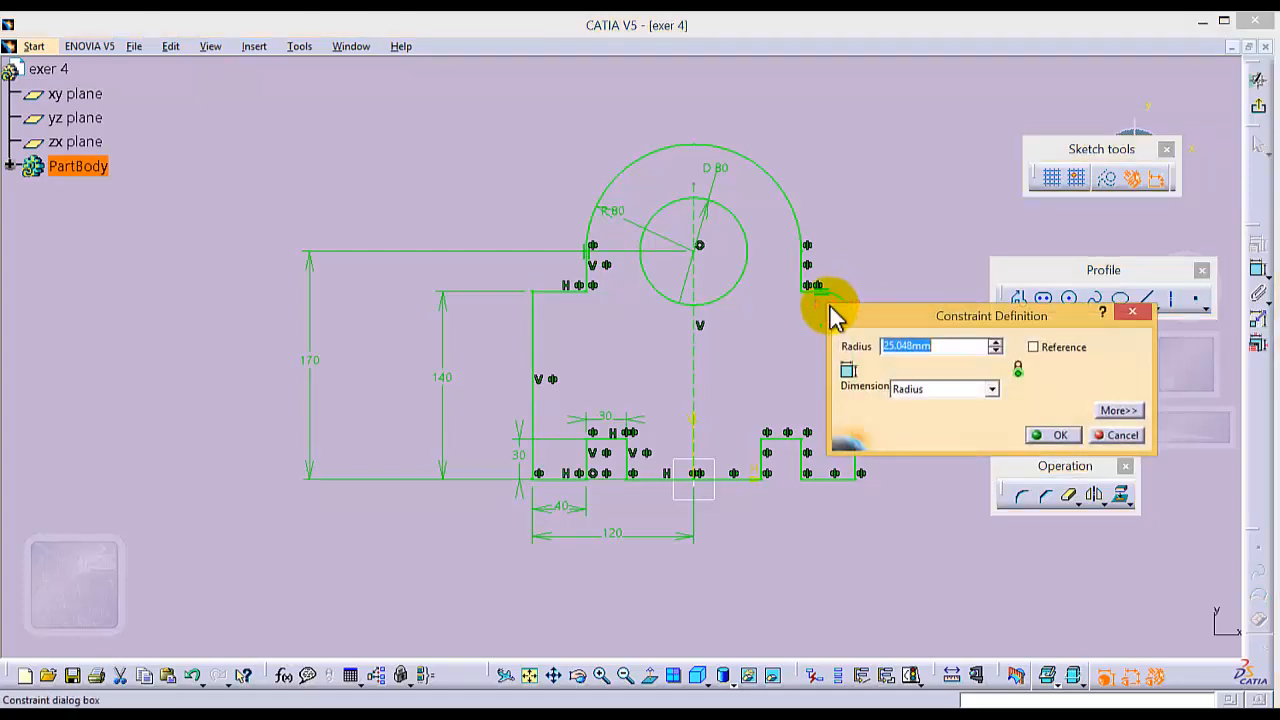
{"action": "type", "text": "10"}
{"action": "key", "text": "Return"}
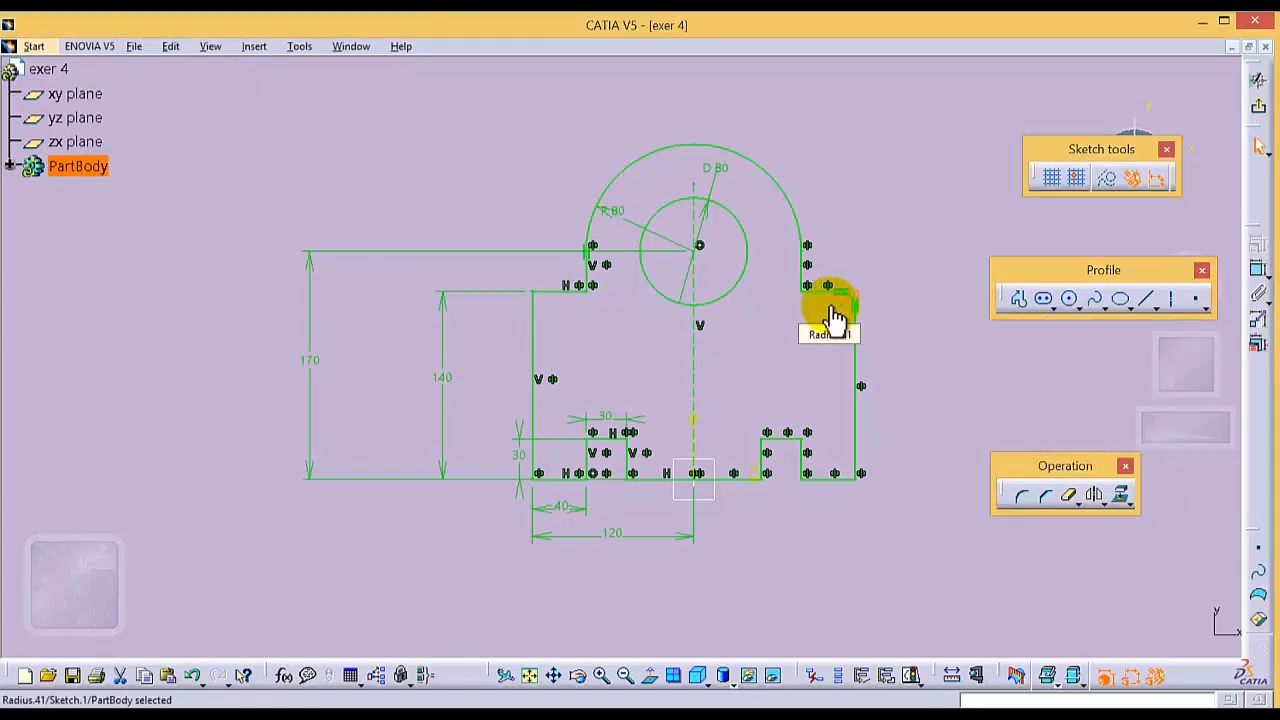
Round the right inner step corner below the arc with a corner of 10 mm radius.
{"action": "left_click", "coordinate": [1024, 498]}
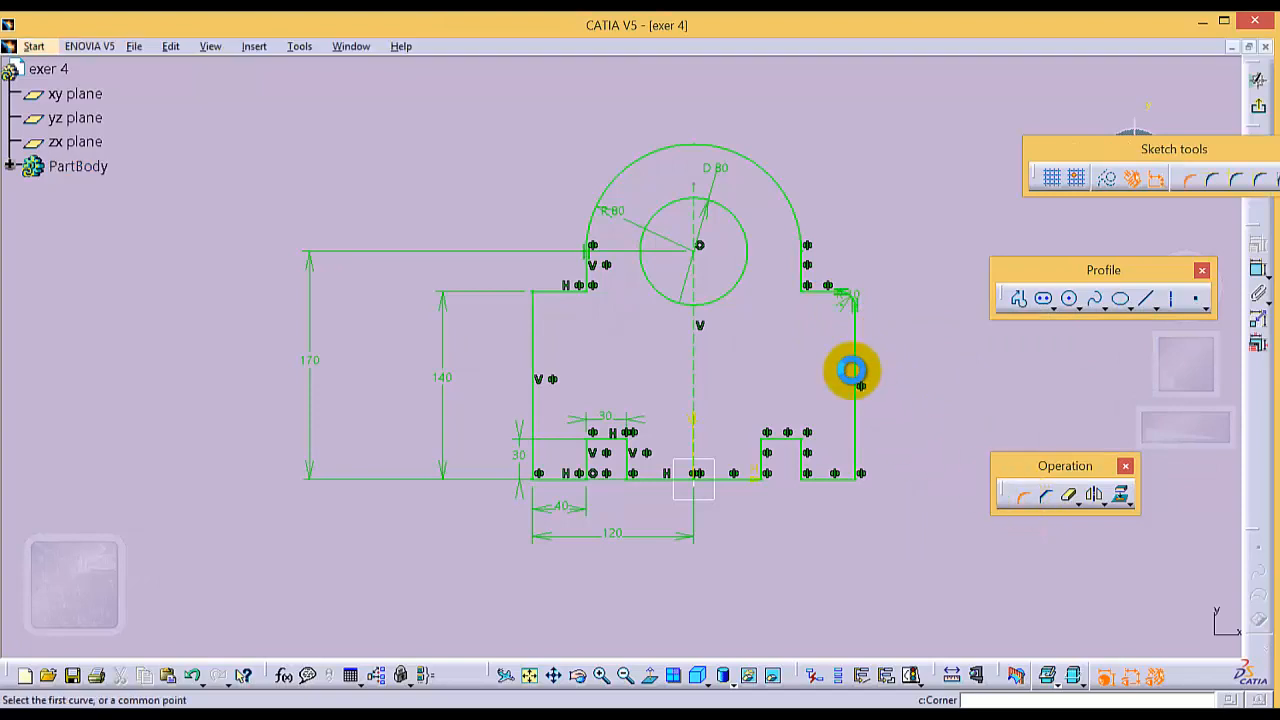
{"action": "left_click", "coordinate": [815, 287]}
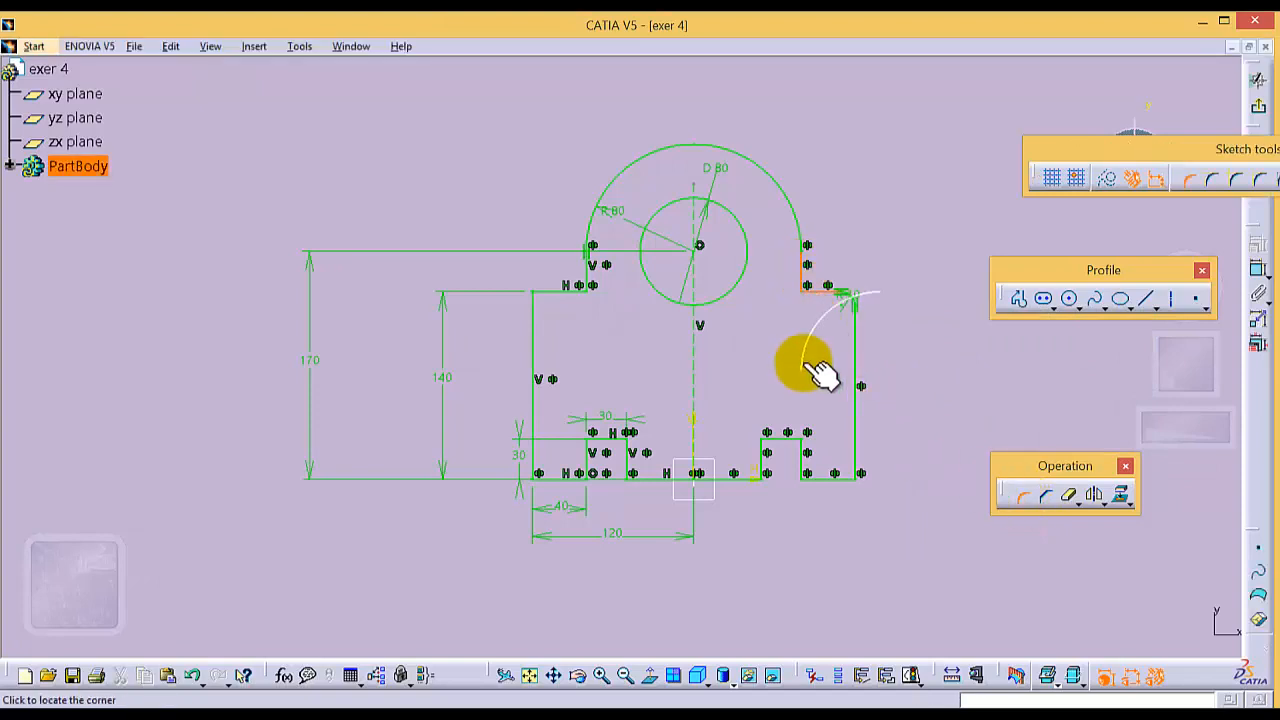
{"action": "left_click", "coordinate": [815, 272]}
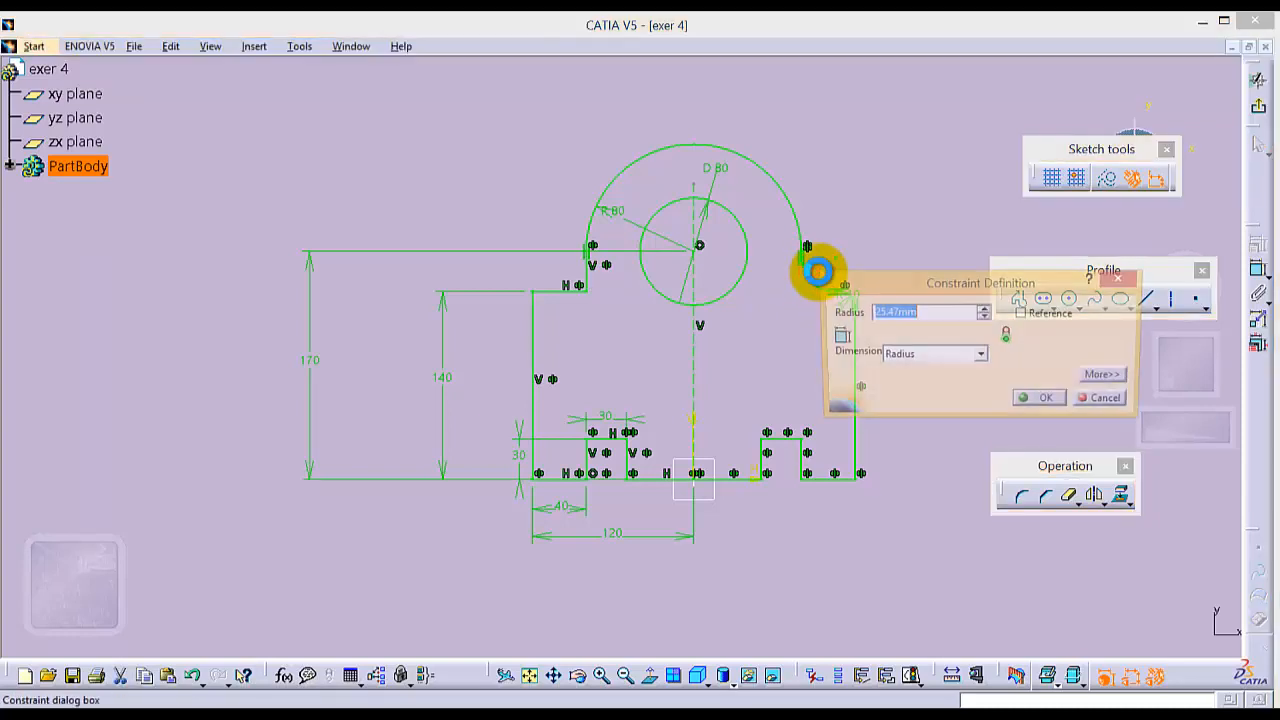
{"action": "type", "text": "10"}
{"action": "key", "text": "Return"}
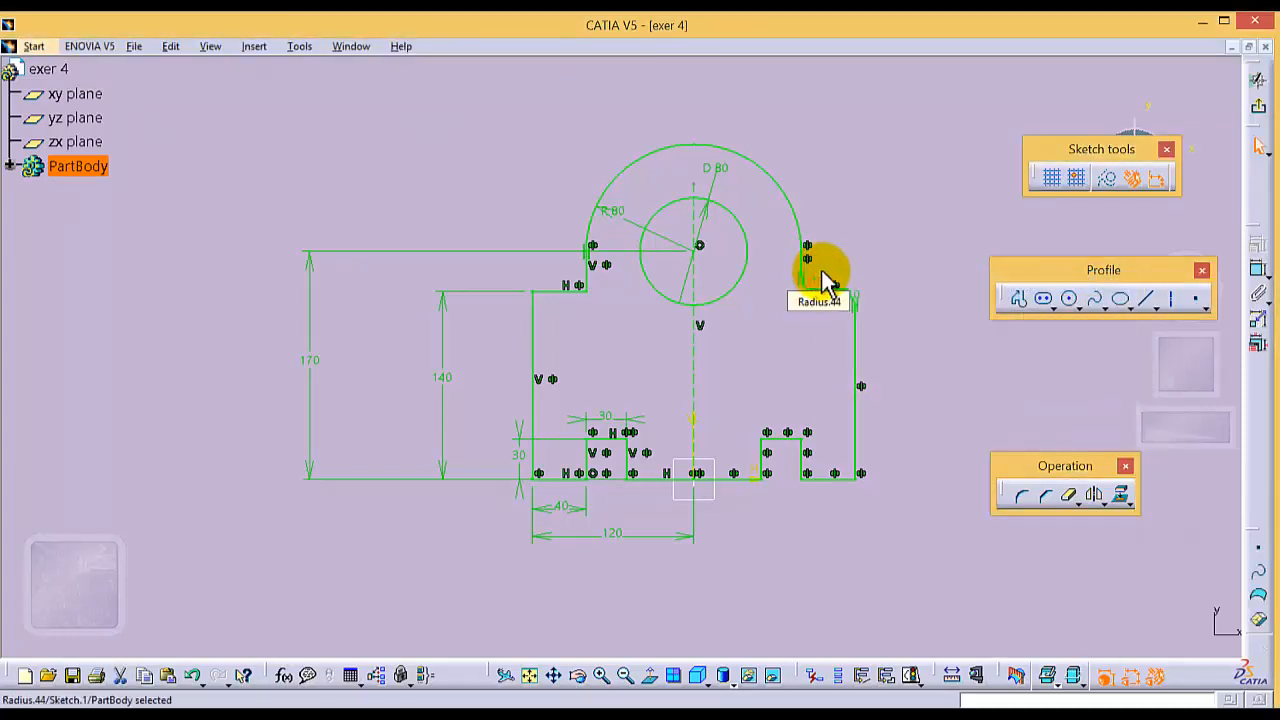
{"action": "left_click", "coordinate": [861, 252]}
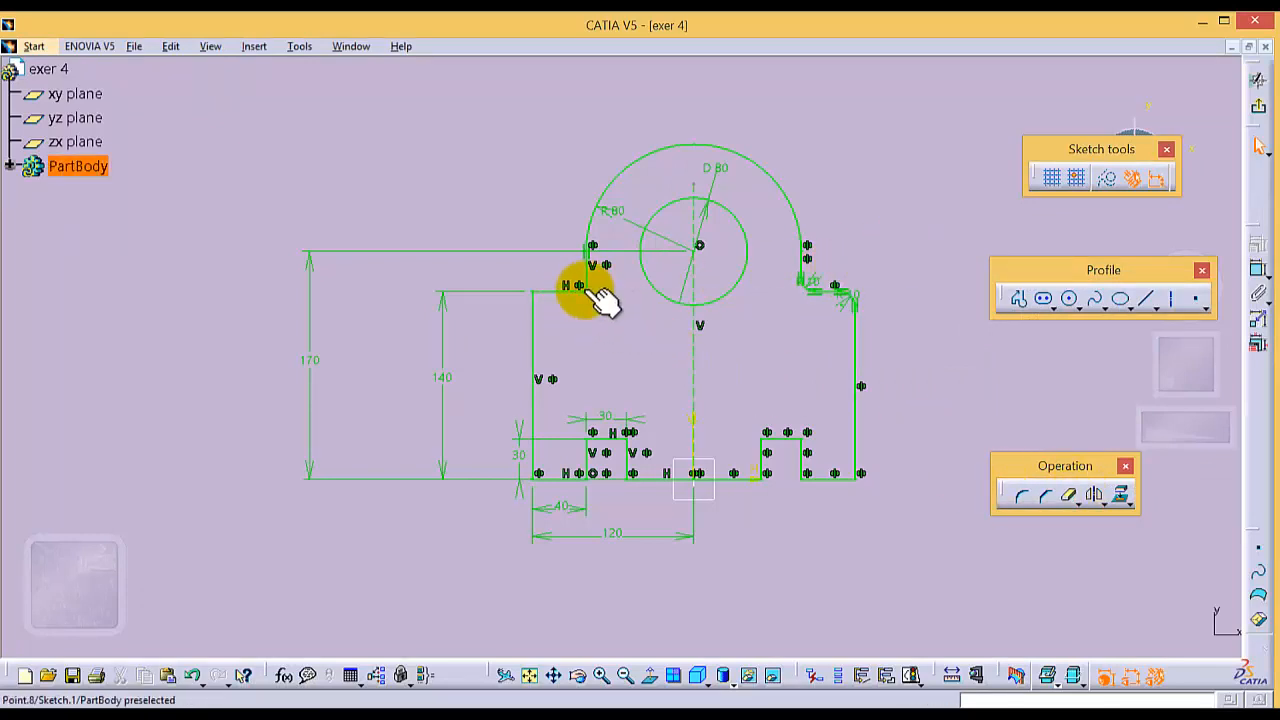
Round the outer upper corner on the profile's left side with a corner of 10 mm radius.
{"action": "left_click", "coordinate": [1021, 496]}
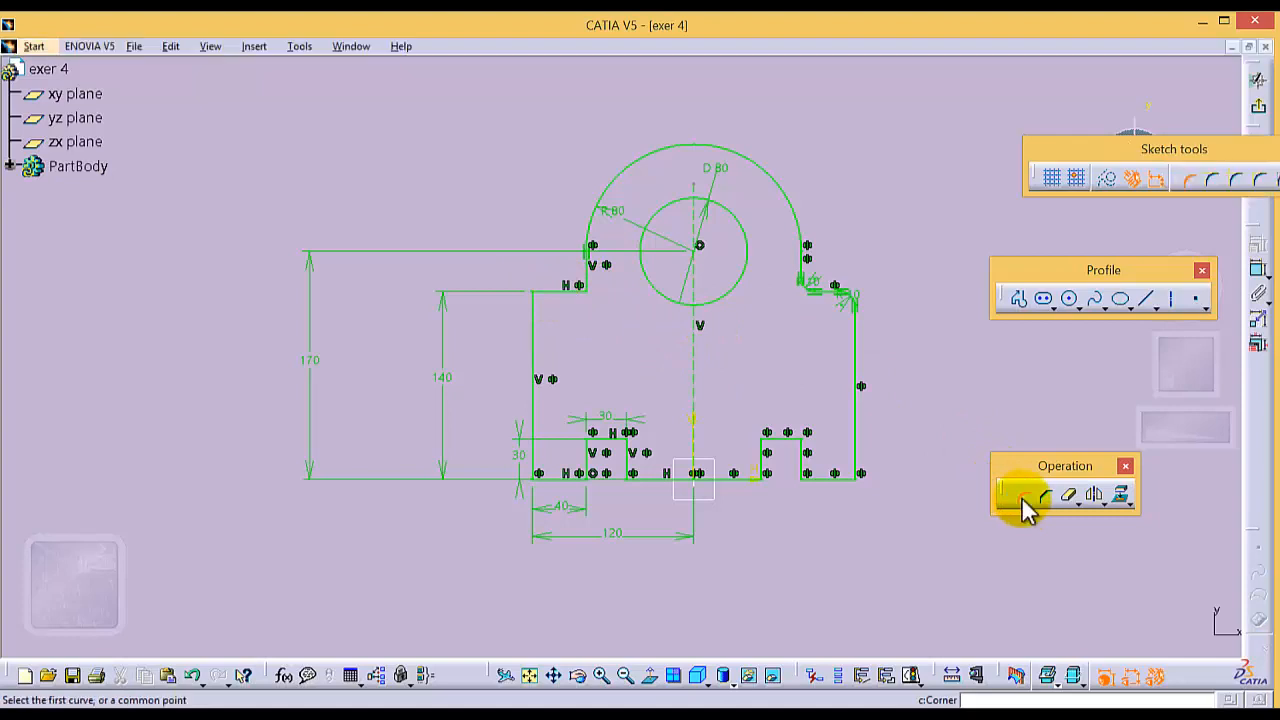
{"action": "left_click", "coordinate": [541, 300]}
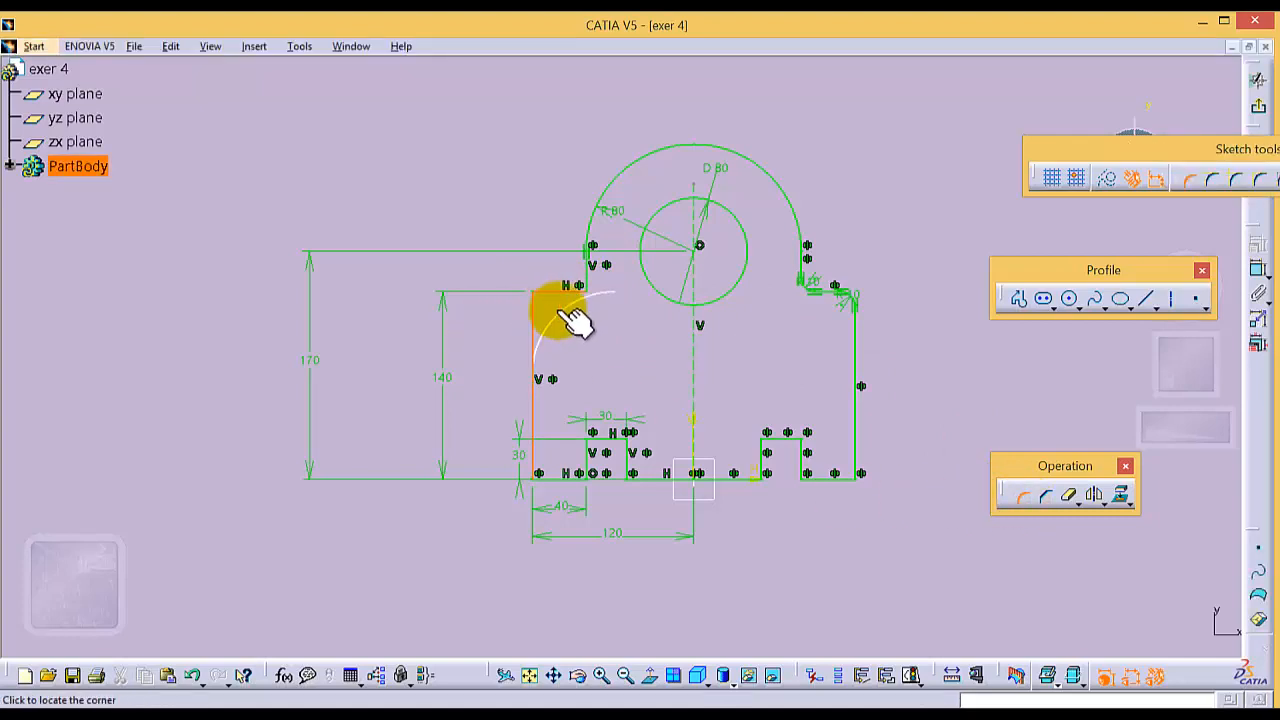
{"action": "left_click", "coordinate": [556, 313]}
{"action": "double_click", "coordinate": [560, 308]}
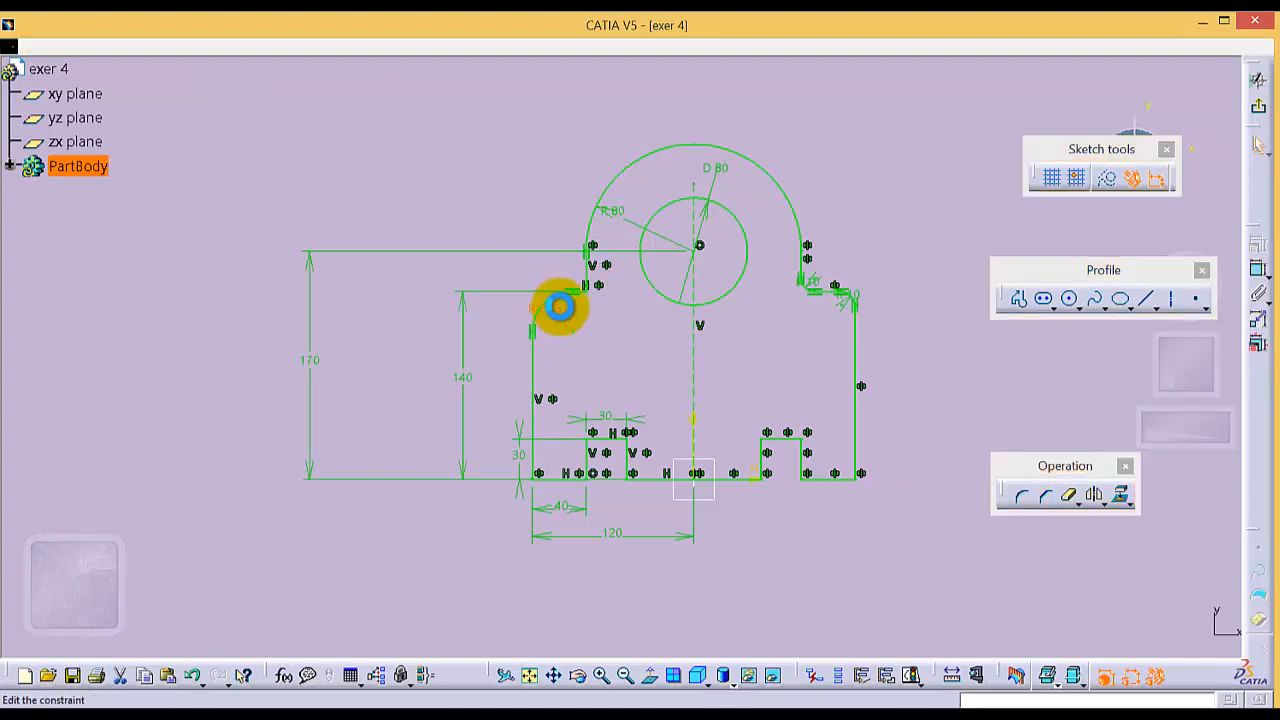
{"action": "key", "text": "Return"}
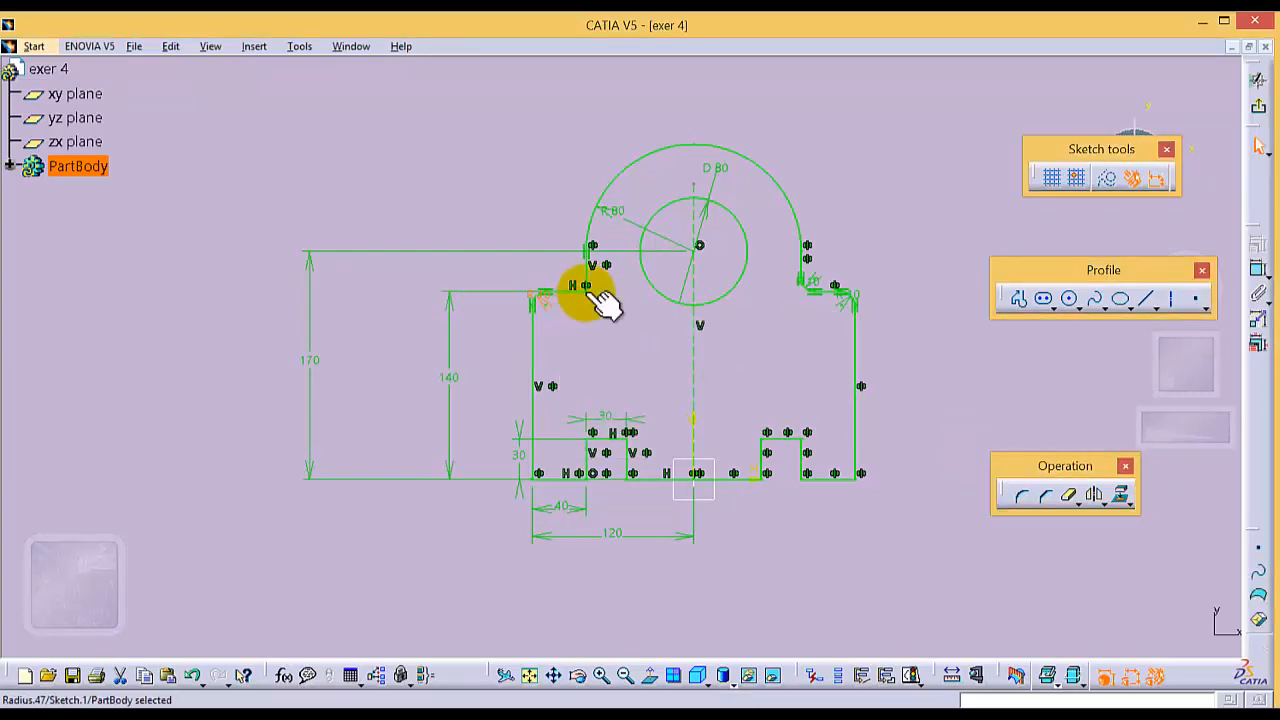
Round the left inner step corner below the arc with a corner of 10 mm radius.
{"action": "left_click", "coordinate": [1024, 497]}
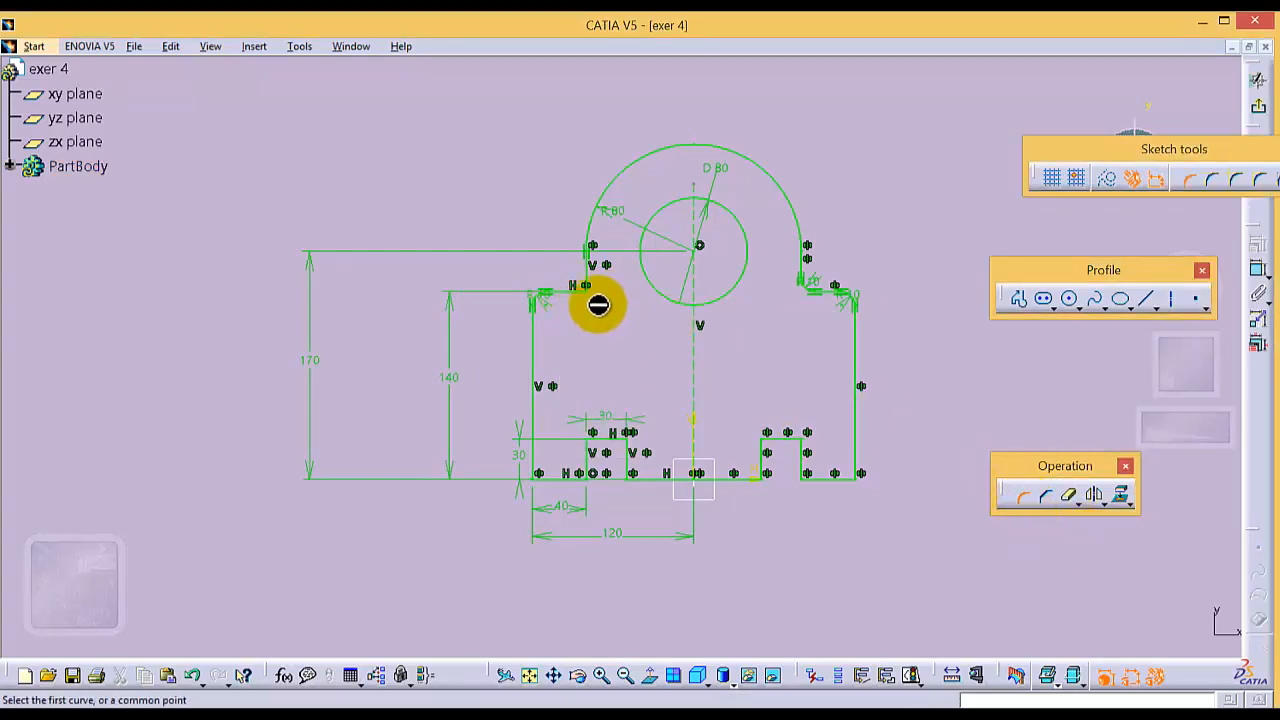
{"action": "left_click", "coordinate": [587, 269]}
{"action": "left_click", "coordinate": [567, 292]}
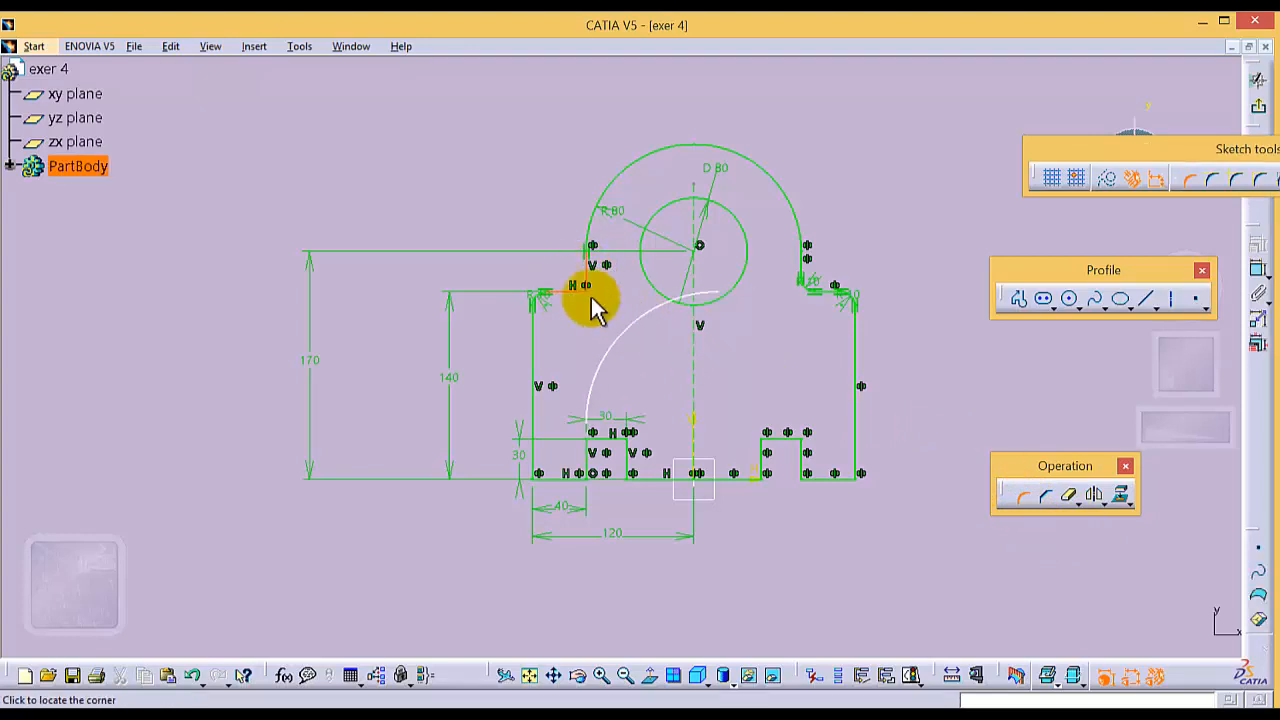
{"action": "left_click", "coordinate": [580, 279]}
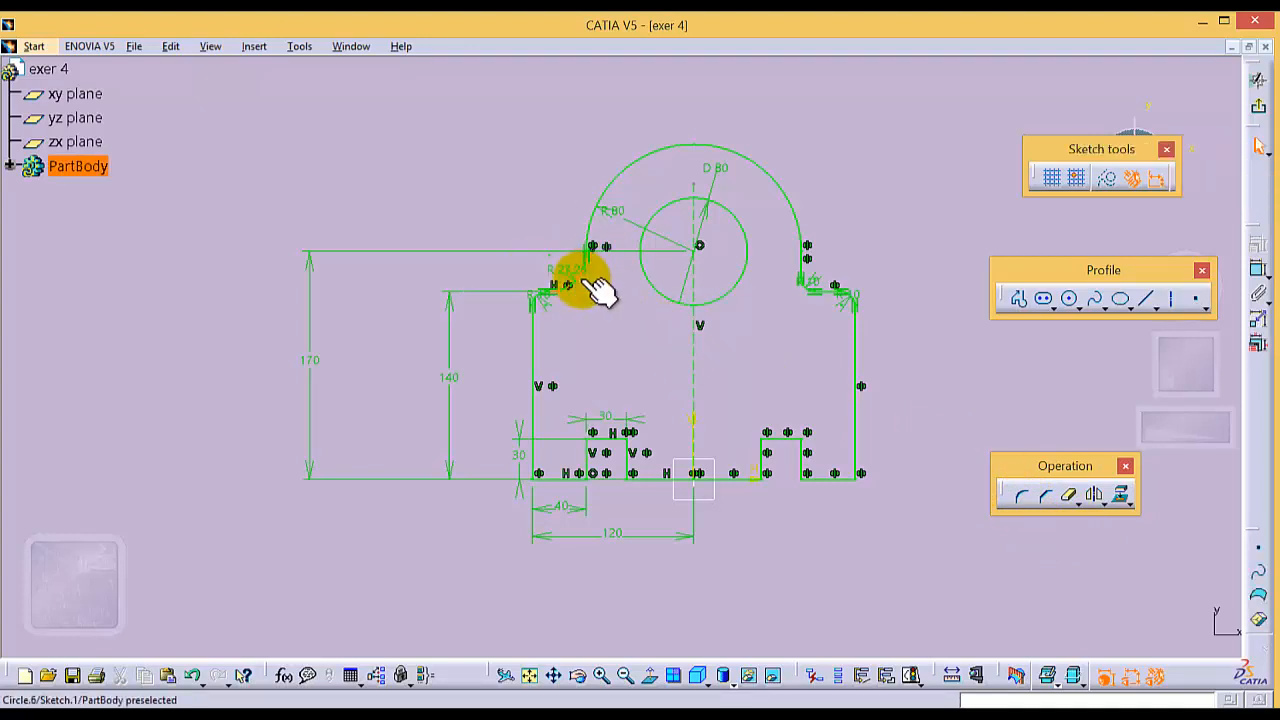
{"action": "double_click", "coordinate": [551, 269]}
{"action": "type", "text": "50"}
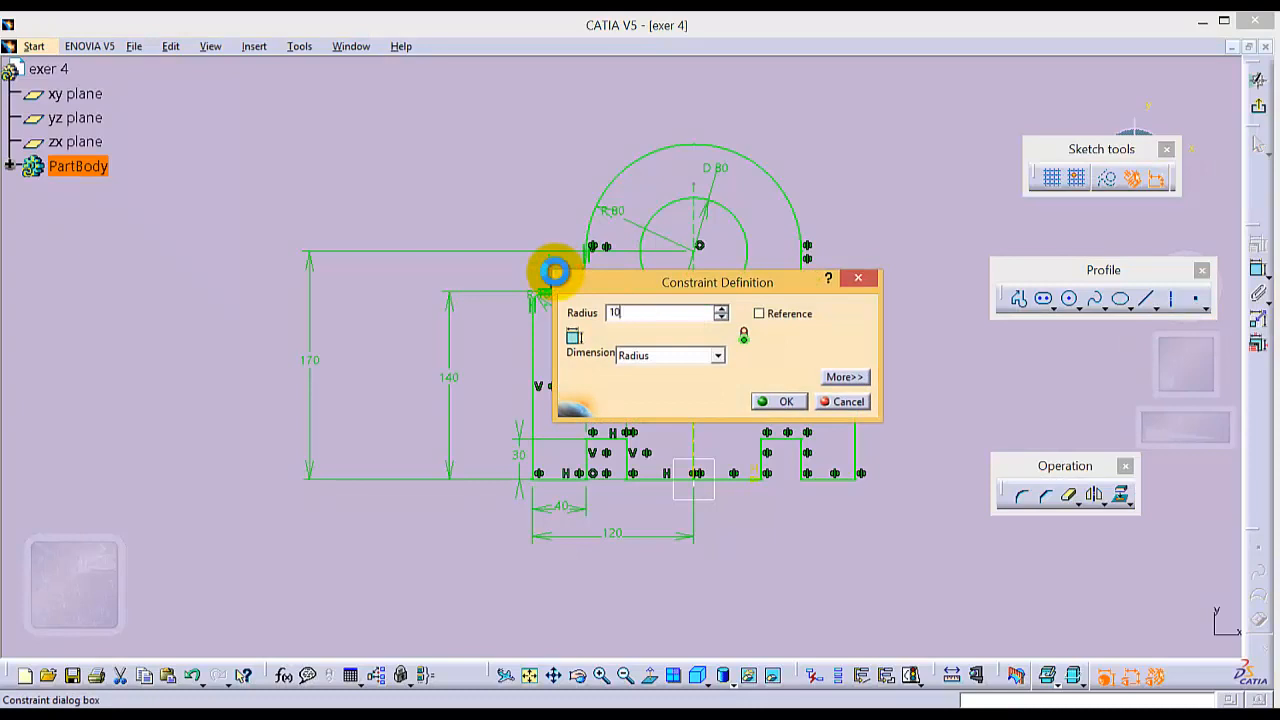
{"action": "key", "text": "Return"}
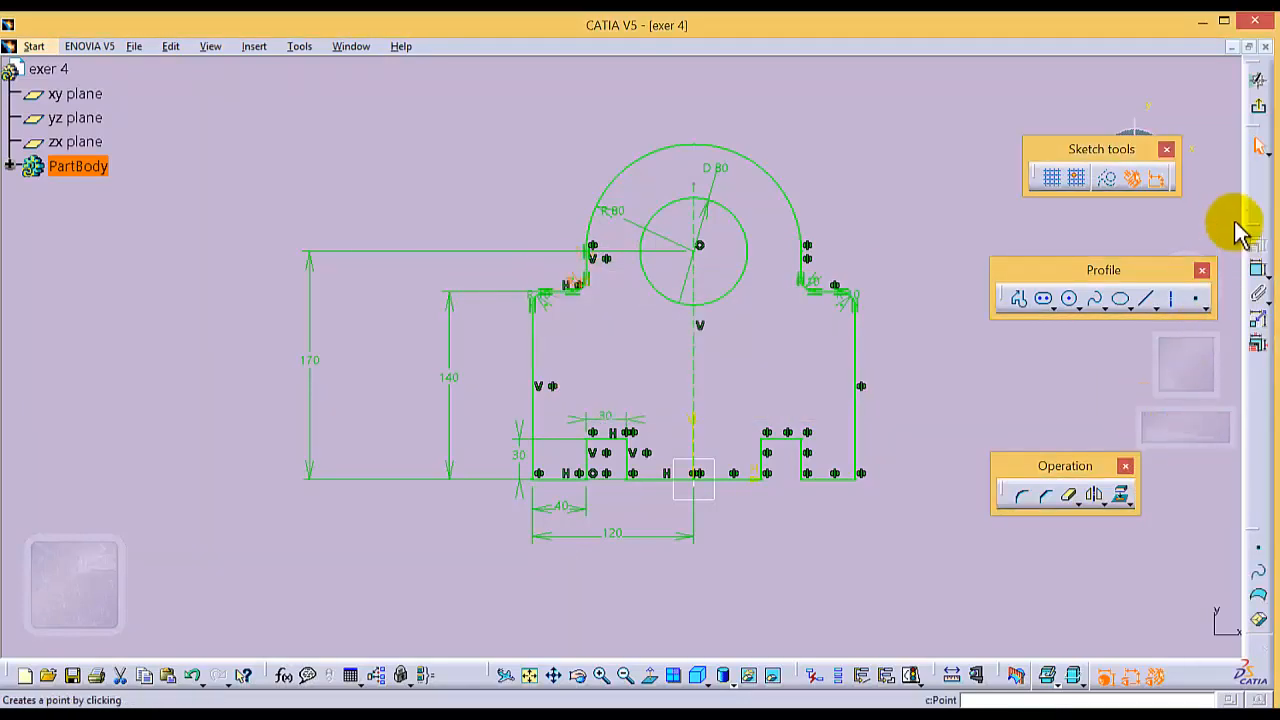
Exit the sketch and extrude the finished profile into a pad 50 mm long.
{"action": "left_click", "coordinate": [1261, 107]}
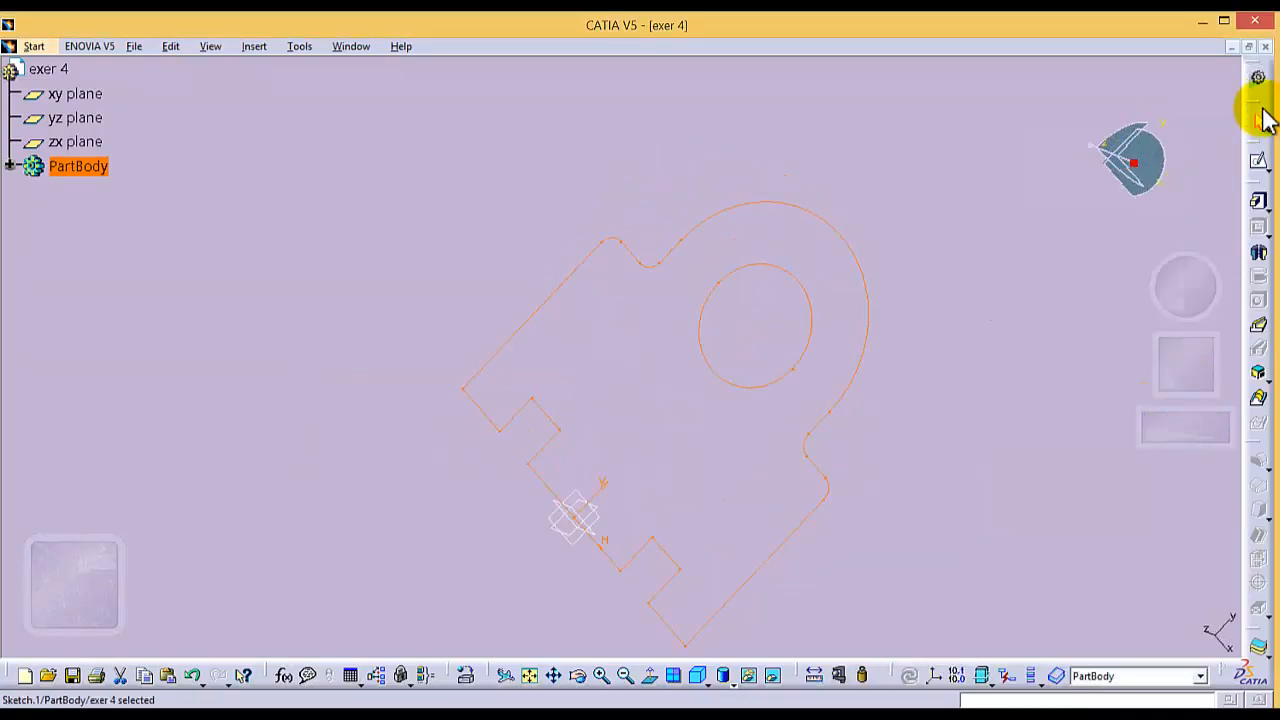
{"action": "left_click", "coordinate": [1258, 200]}
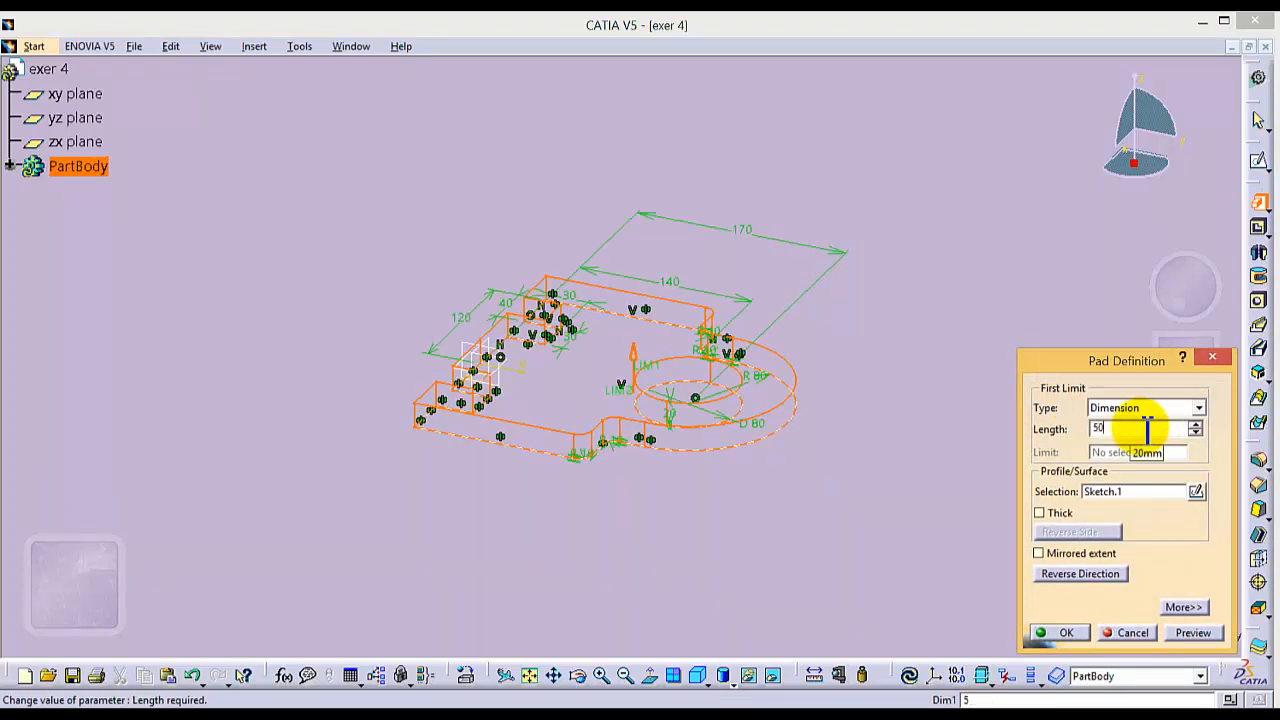
{"action": "key", "text": "Return"}
{"action": "left_click", "coordinate": [935, 506]}
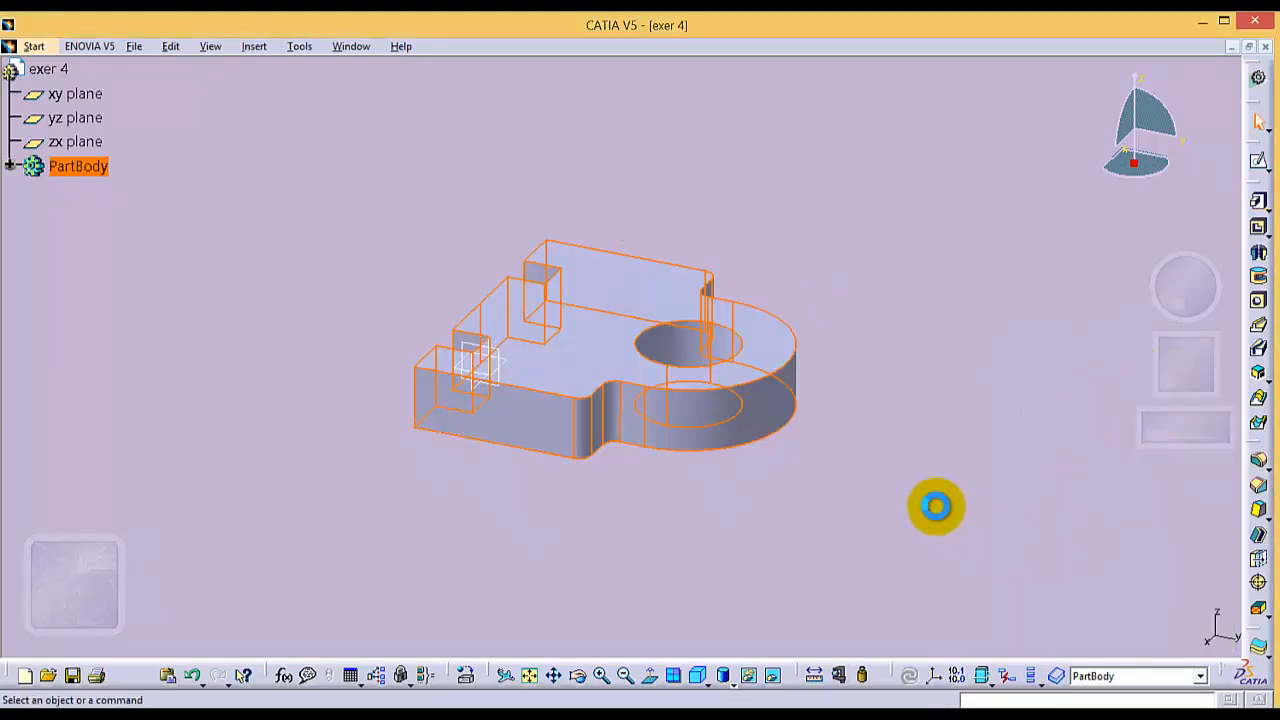